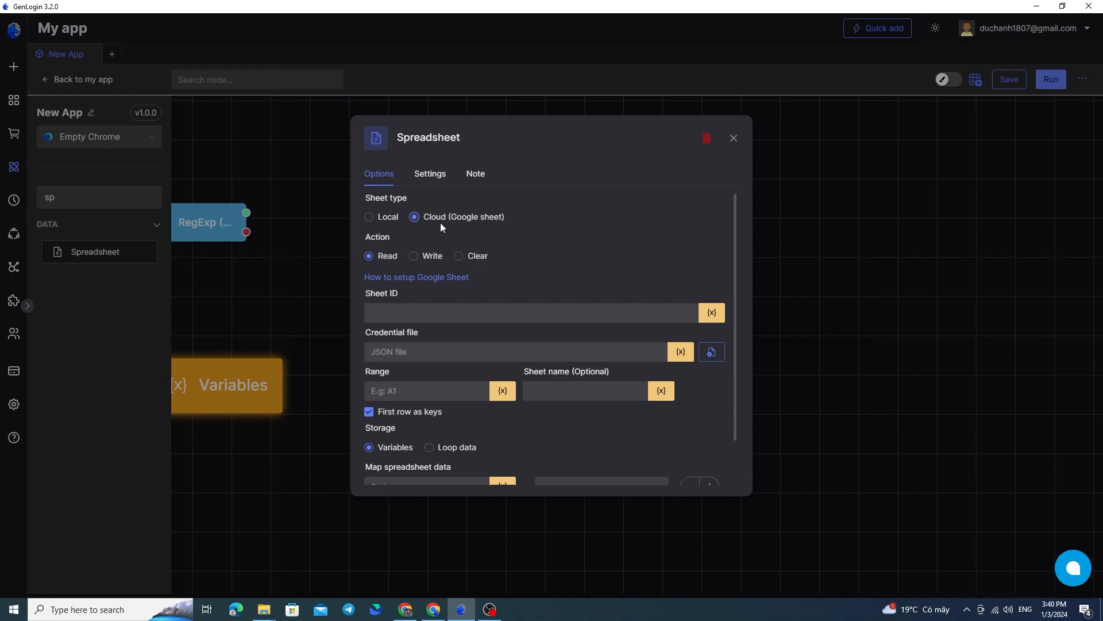
# Compare the Spreadsheet node's Local and Cloud (Google sheet) types, and examine the Cloud options, including Sheet ID and Credential file
pyautogui.click(394, 219)
pyautogui.click(459, 220)
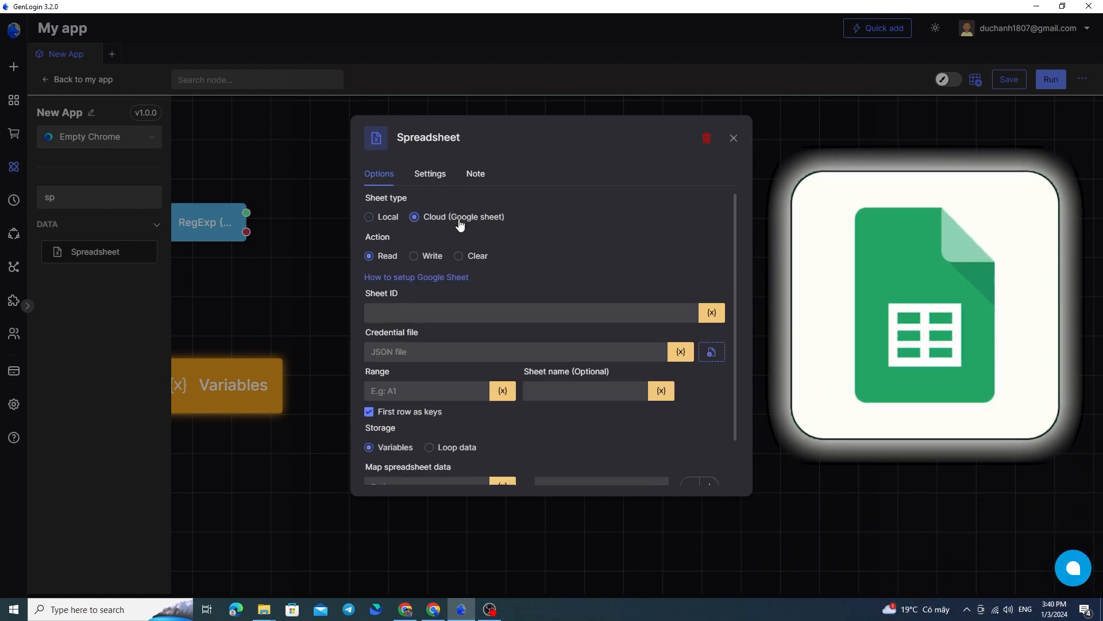
pyautogui.press('Escape')
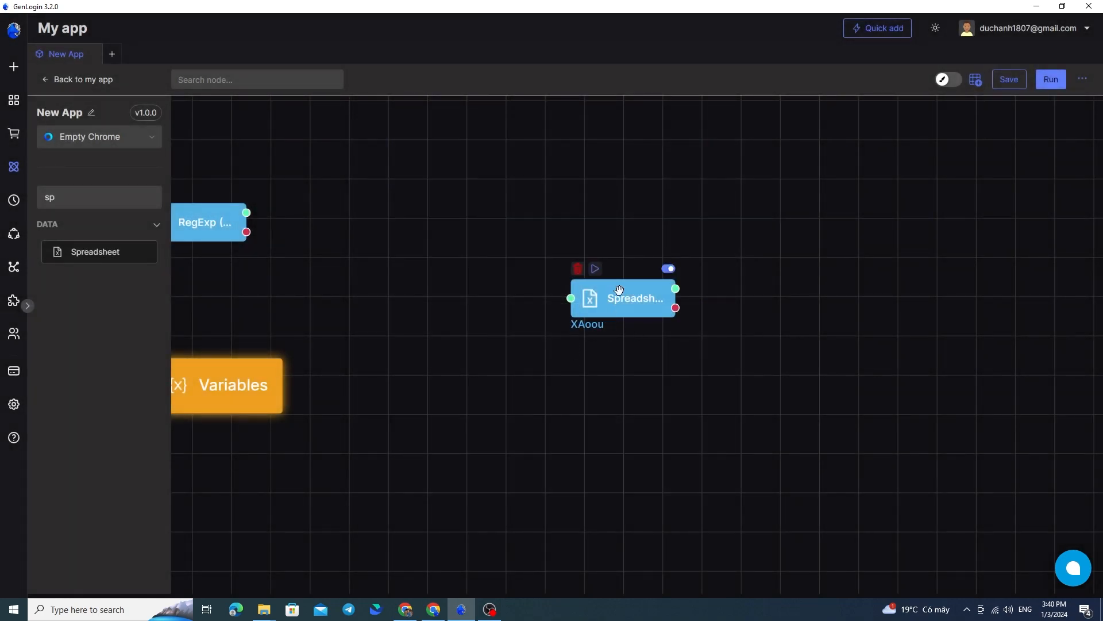
pyautogui.doubleClick(617, 288)
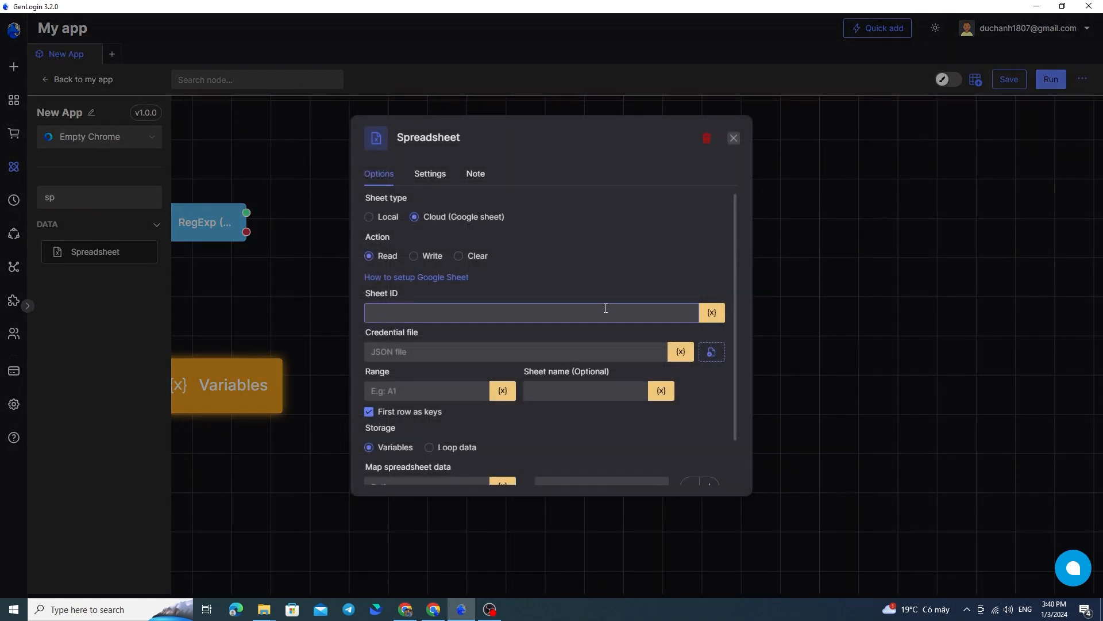
pyautogui.click(379, 223)
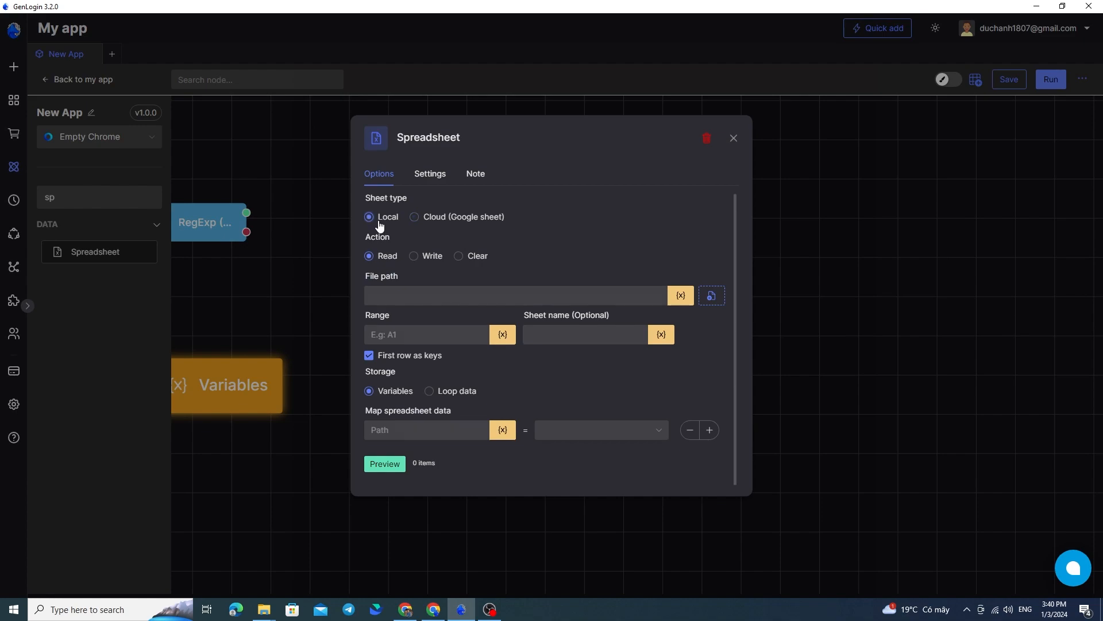
pyautogui.click(450, 227)
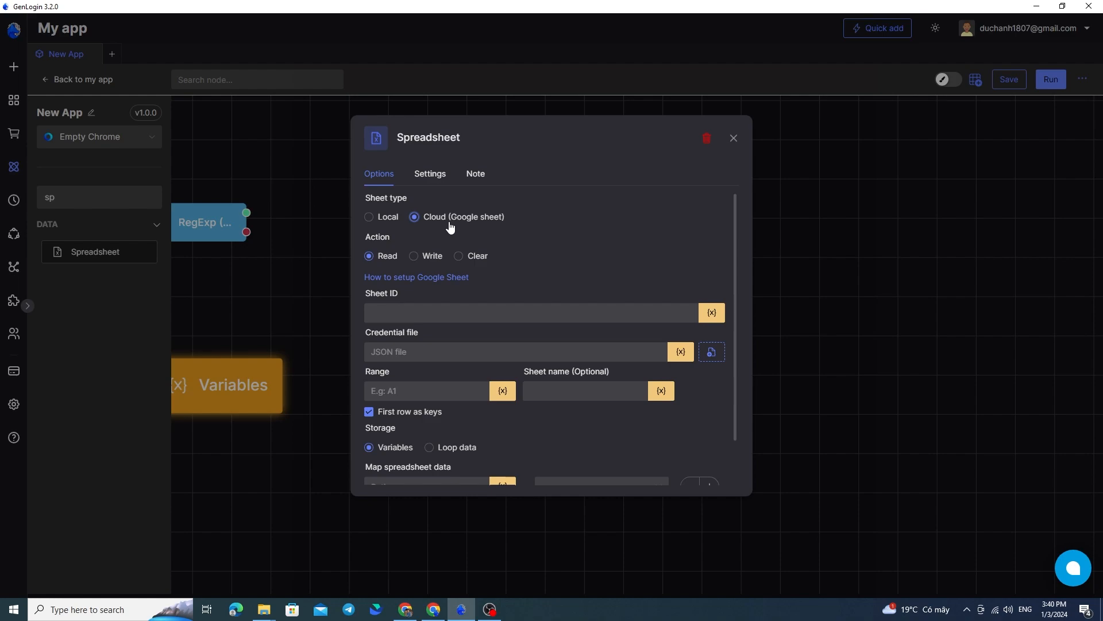
pyautogui.scroll(-2, 491, 305)
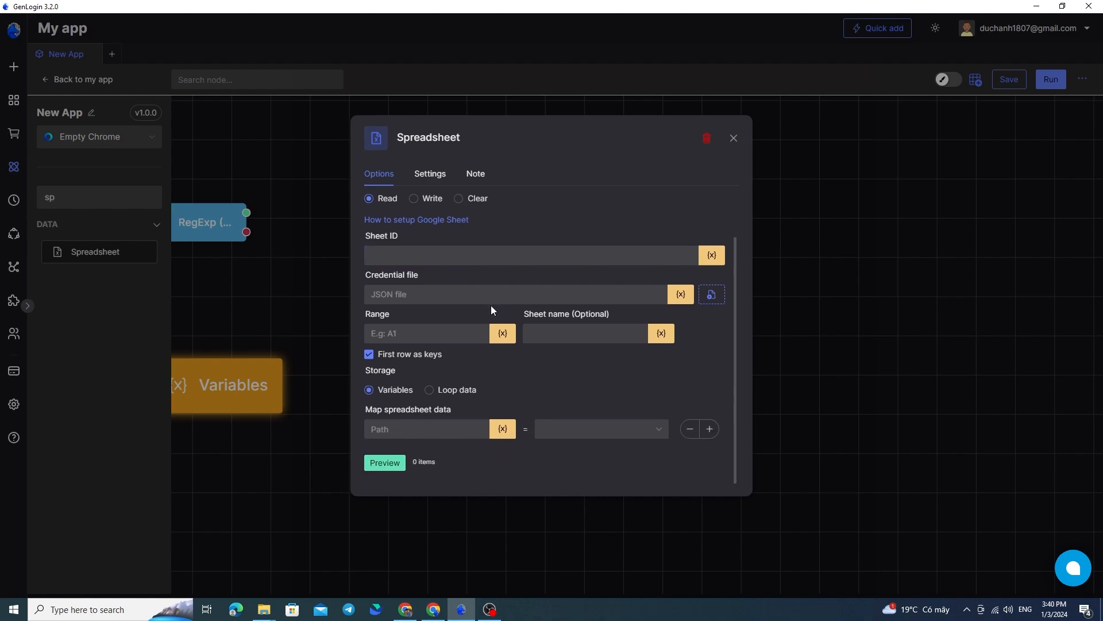
pyautogui.scroll(2, 491, 305)
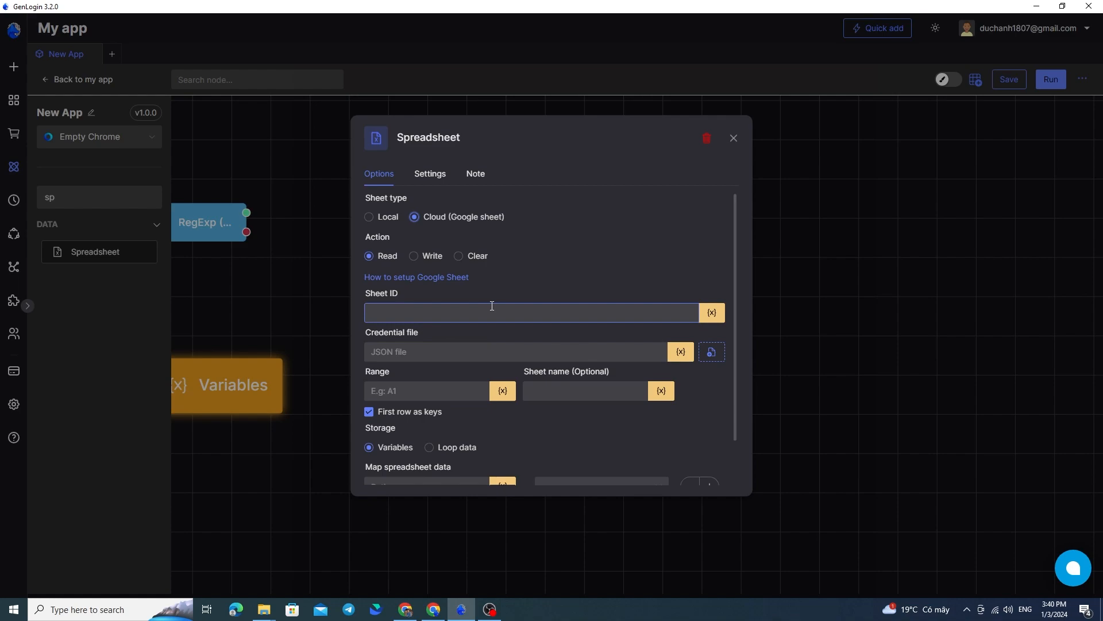
pyautogui.scroll(-1, 492, 305)
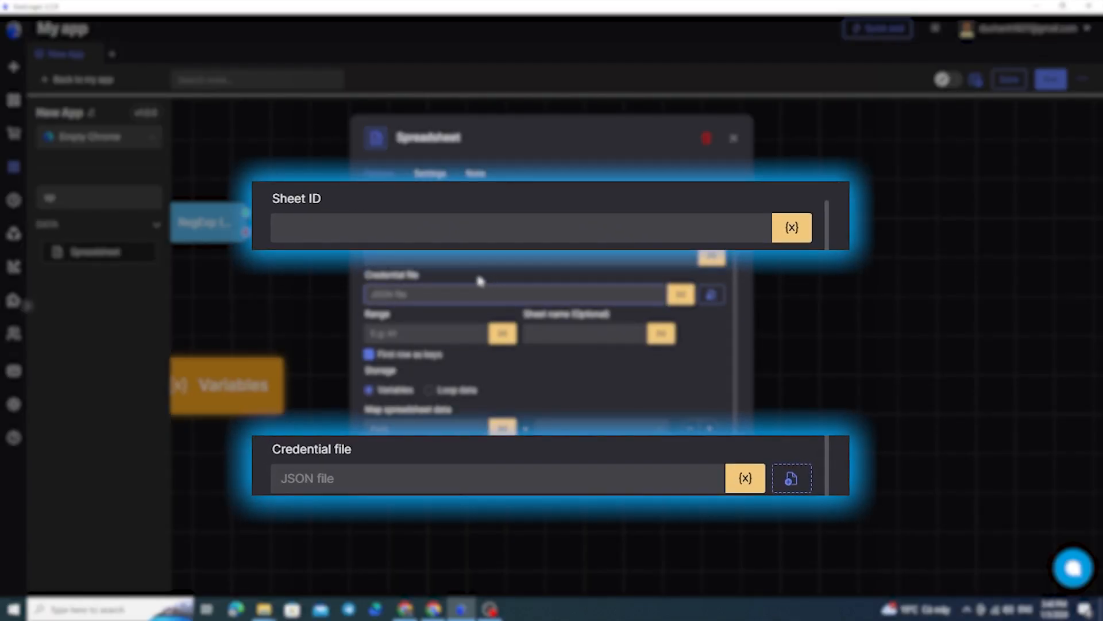
pyautogui.moveTo(369, 236); pyautogui.dragTo(411, 240)
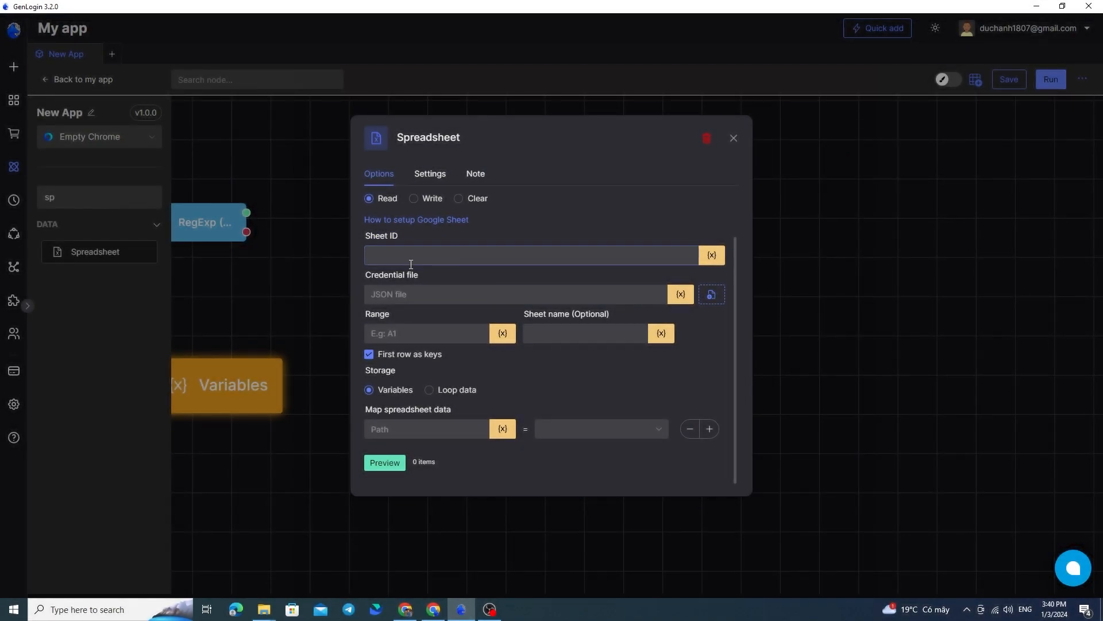
pyautogui.click(446, 284)
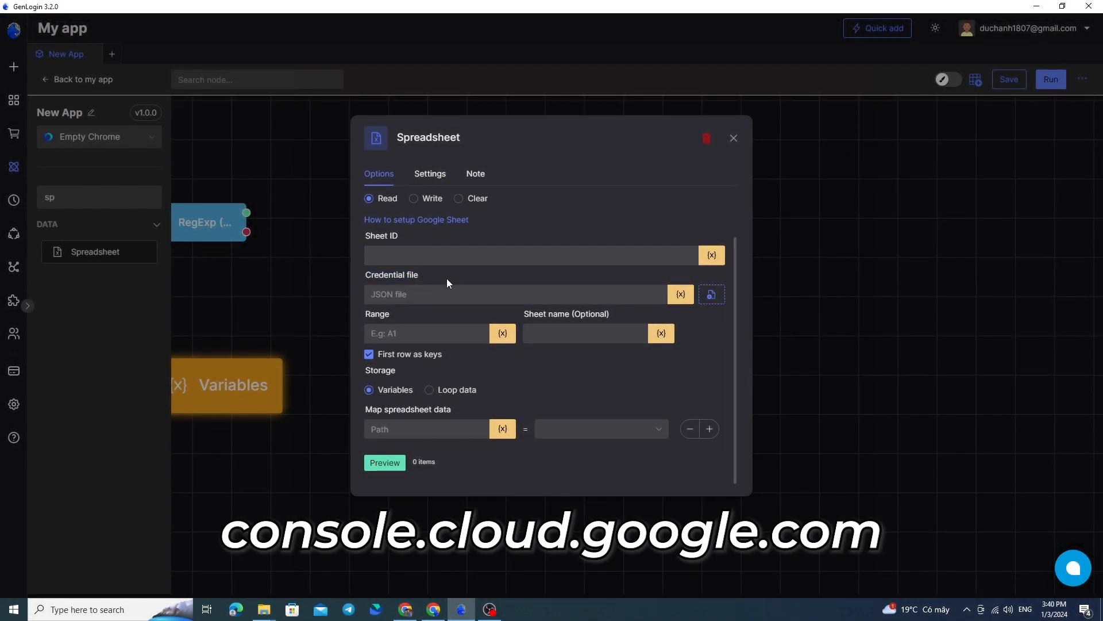
pyautogui.scroll(1, 457, 283)
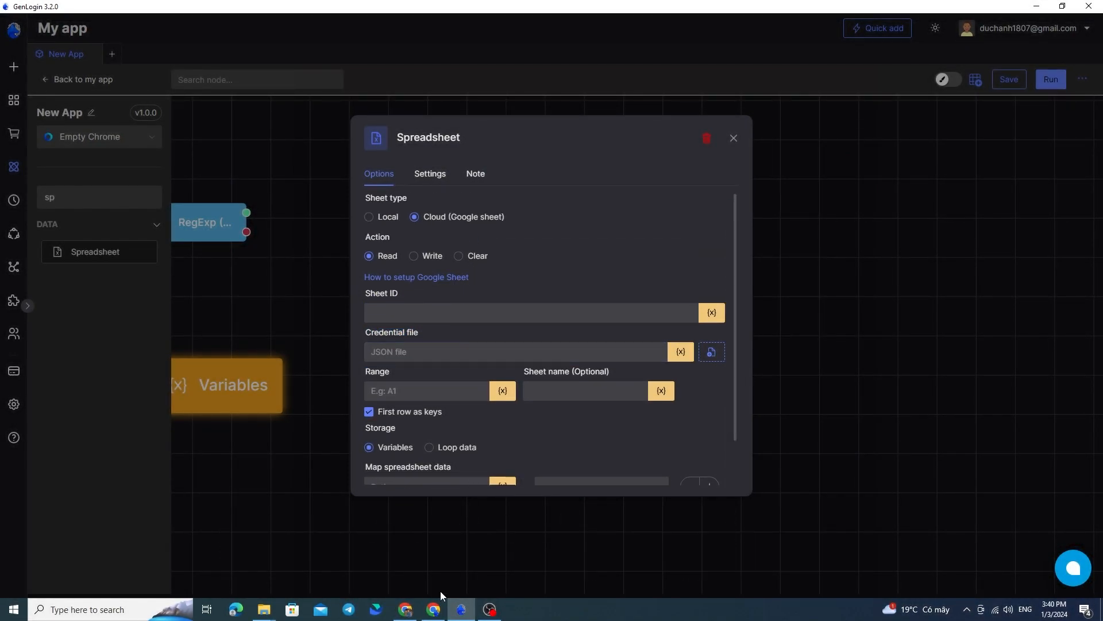
# Switch to Chrome and load console.cloud.google.com in the existing Google Cloud tab
pyautogui.click(434, 609)
pyautogui.click(232, 36)
pyautogui.click(298, 38)
pyautogui.moveTo(213, 36); pyautogui.dragTo(91, 37)
pyautogui.doubleClick(325, 39)
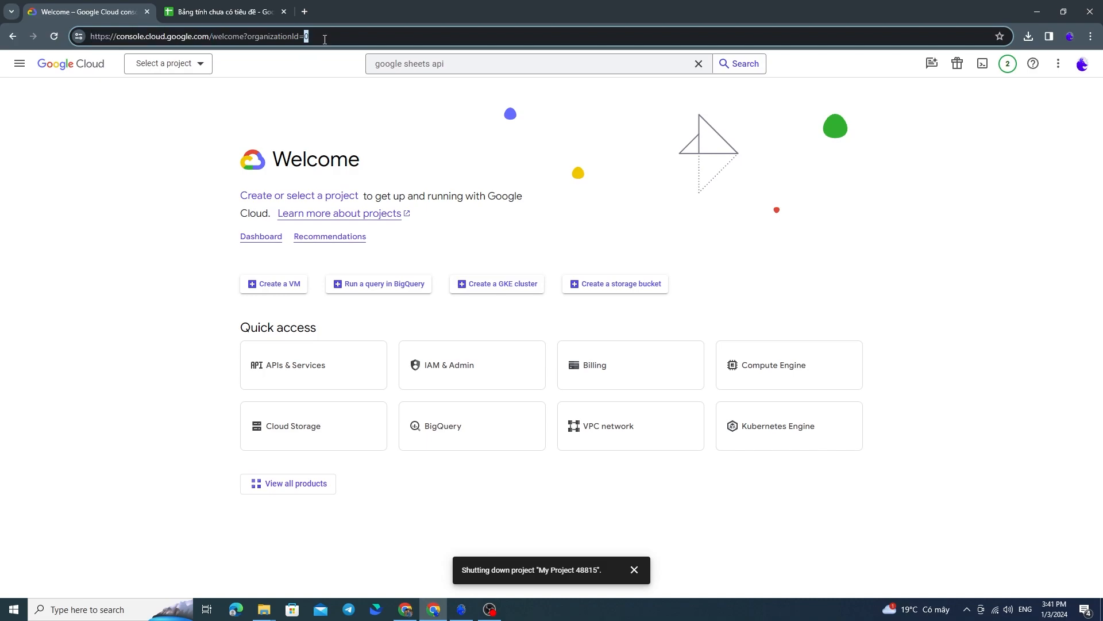
pyautogui.hotkey('ctrl', 'a')
pyautogui.write('https://console.cloud.google.com/')
pyautogui.click(308, 60)
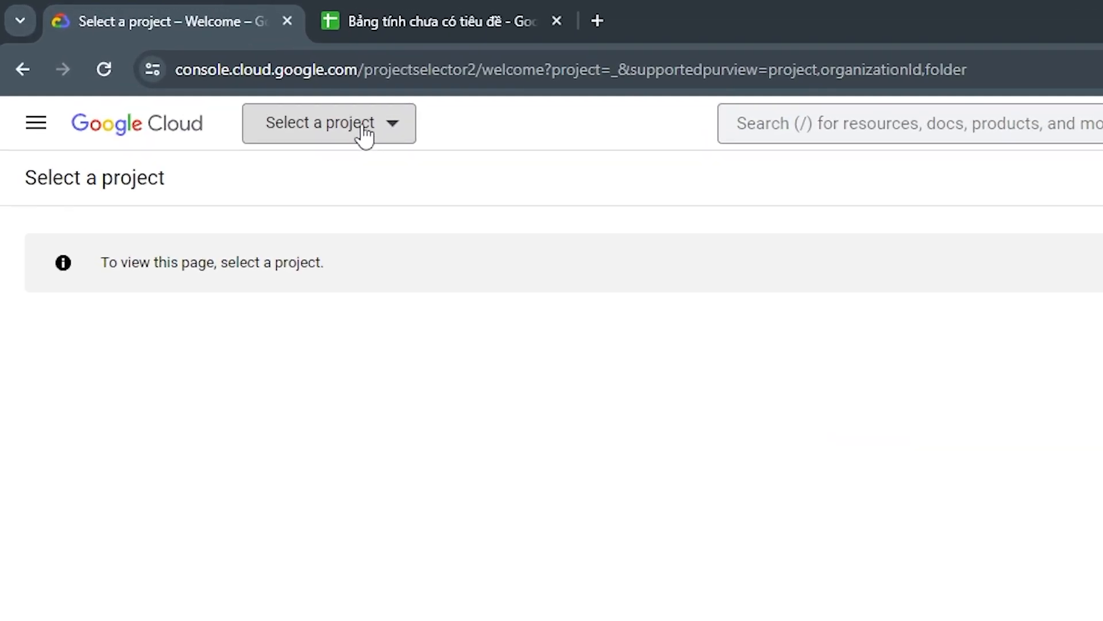
# Create a new Google Cloud project with the default name and No organization as location, and make it the current project
pyautogui.click(395, 130)
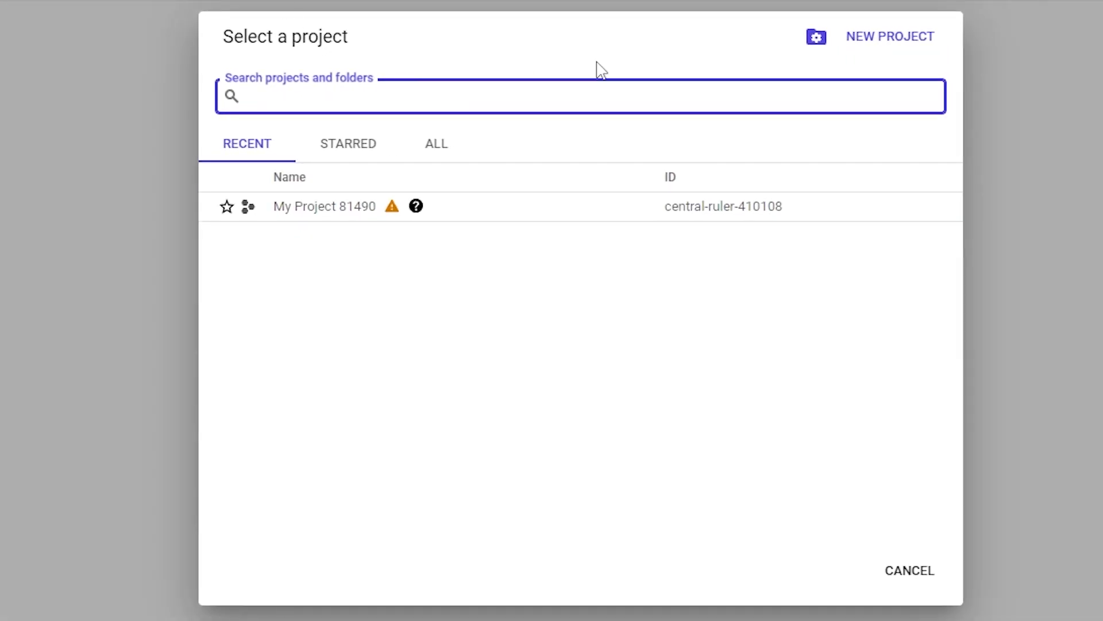
pyautogui.click(888, 47)
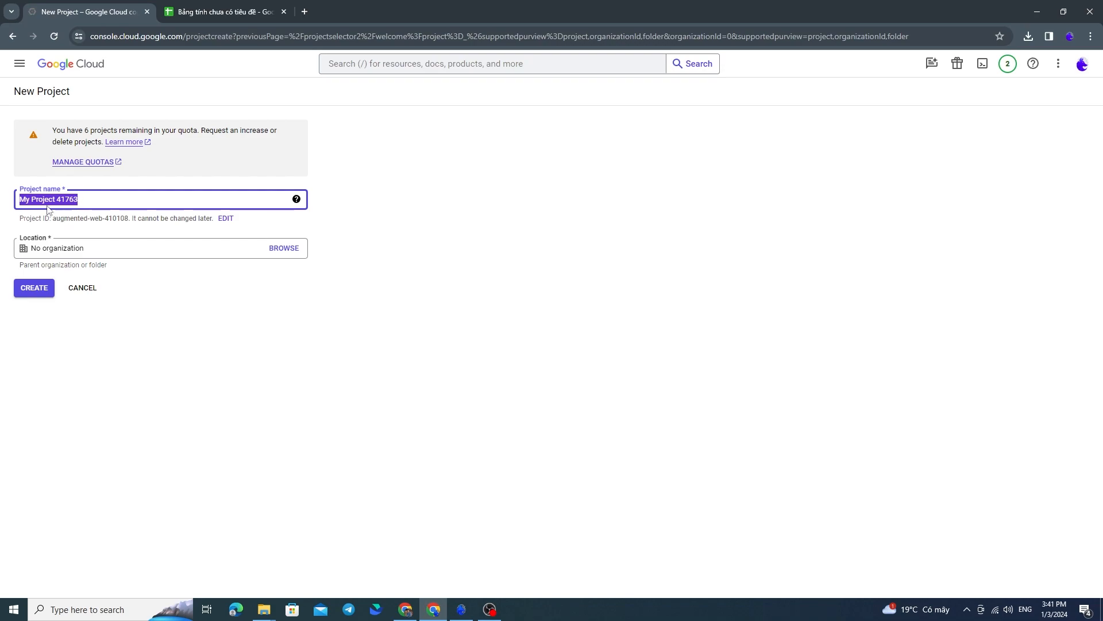
pyautogui.click(38, 291)
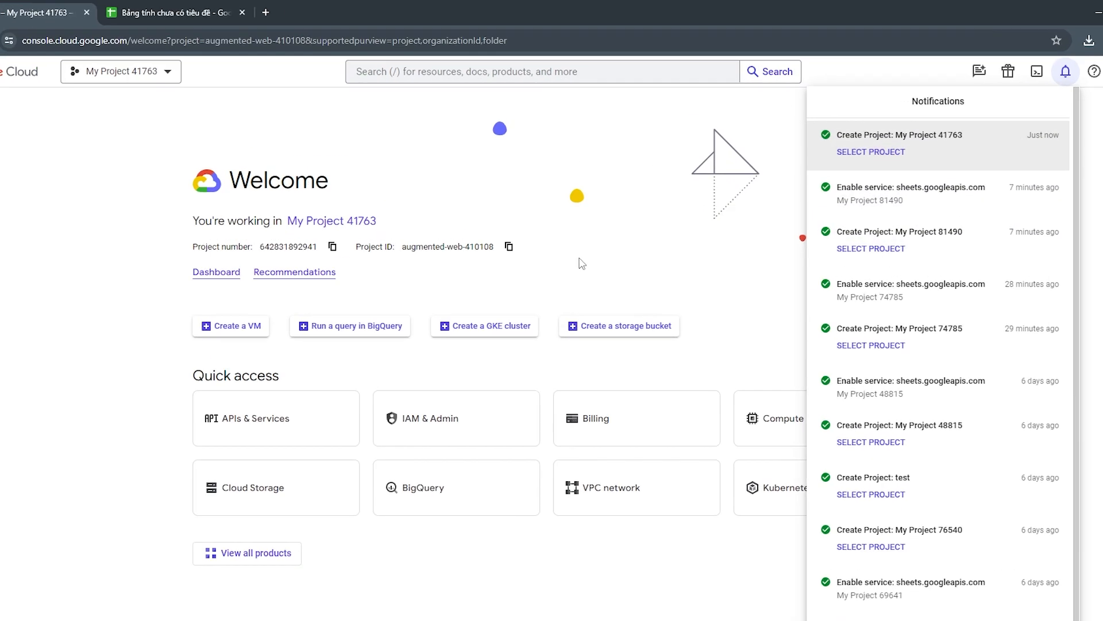
pyautogui.click(582, 264)
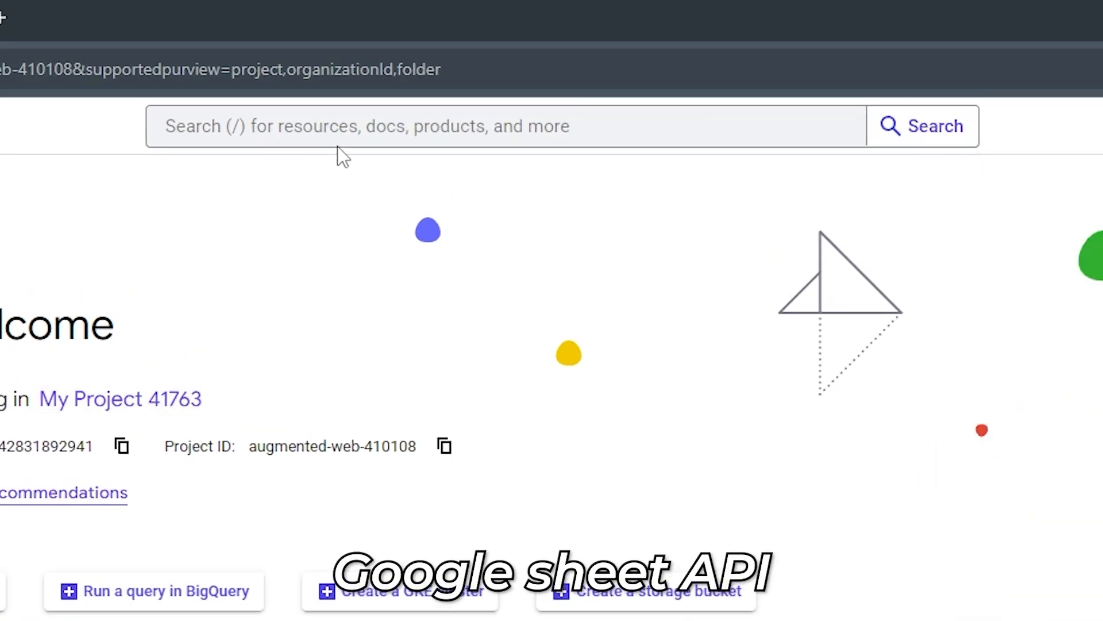
# Search the console for "google sheets api" and enable the Google Sheets API from the marketplace for the project
pyautogui.click(354, 131)
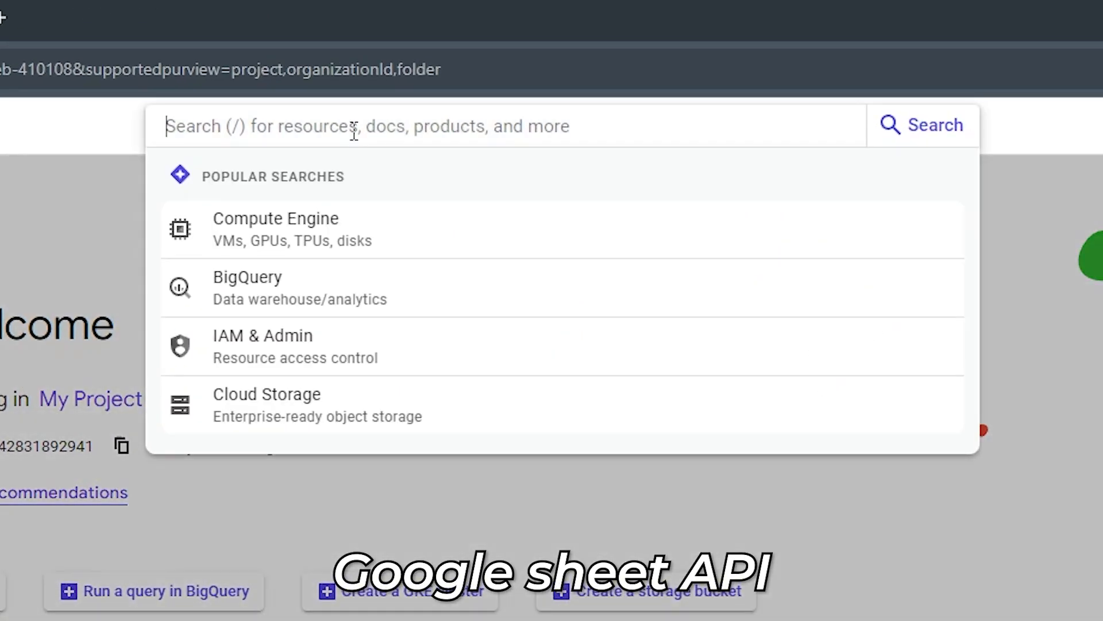
pyautogui.write('go')
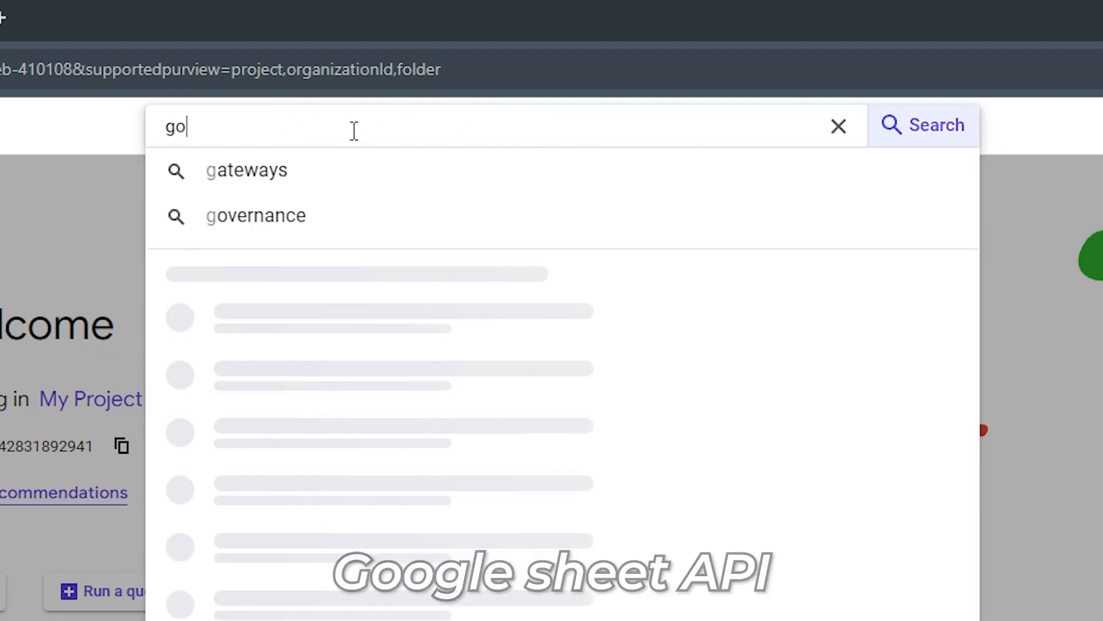
pyautogui.write('ogle sheets ')
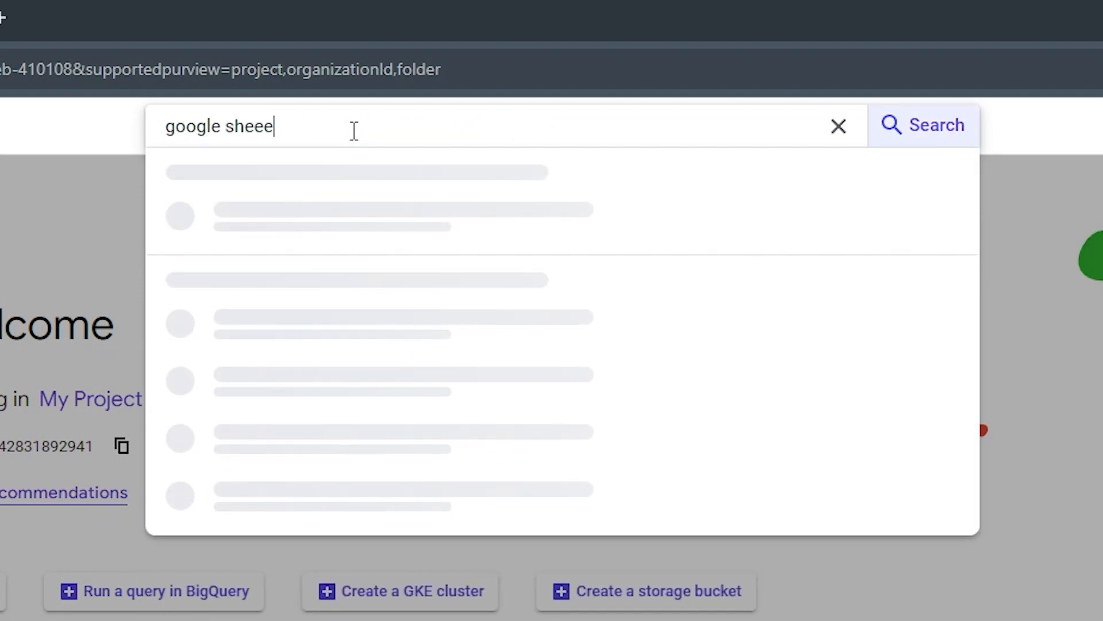
pyautogui.write('a')
pyautogui.scroll(-8, 367, 136)
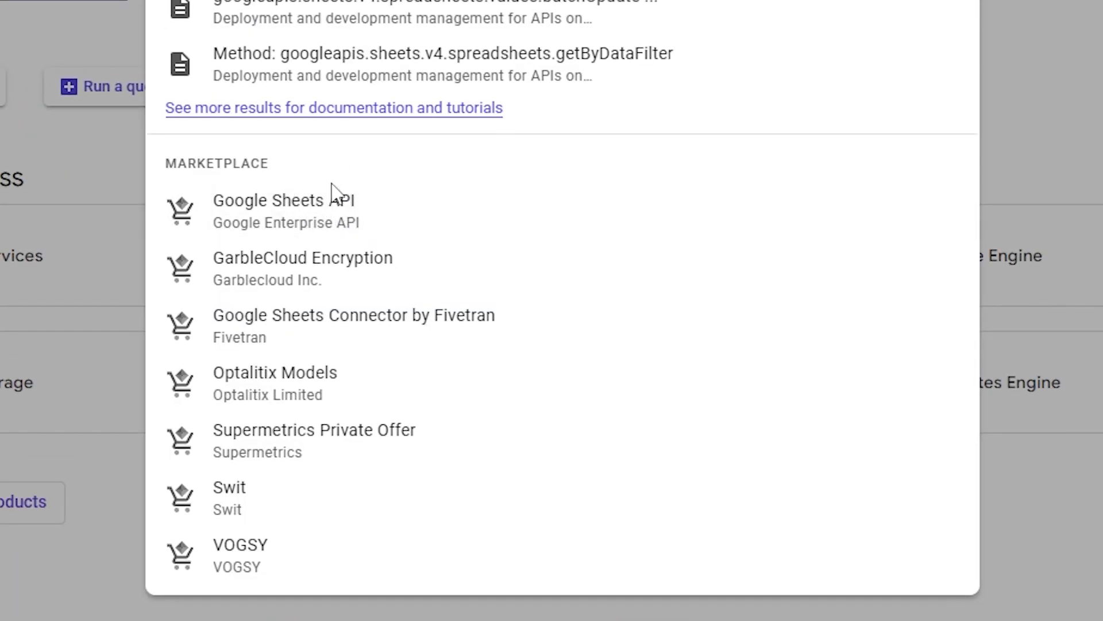
pyautogui.click(315, 216)
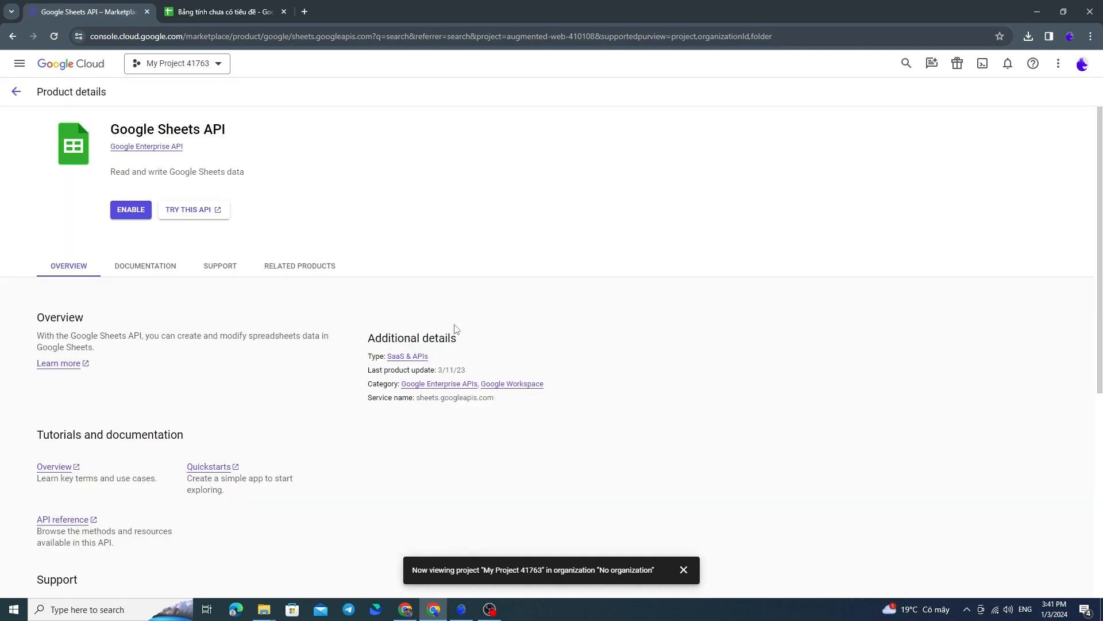
pyautogui.click(125, 208)
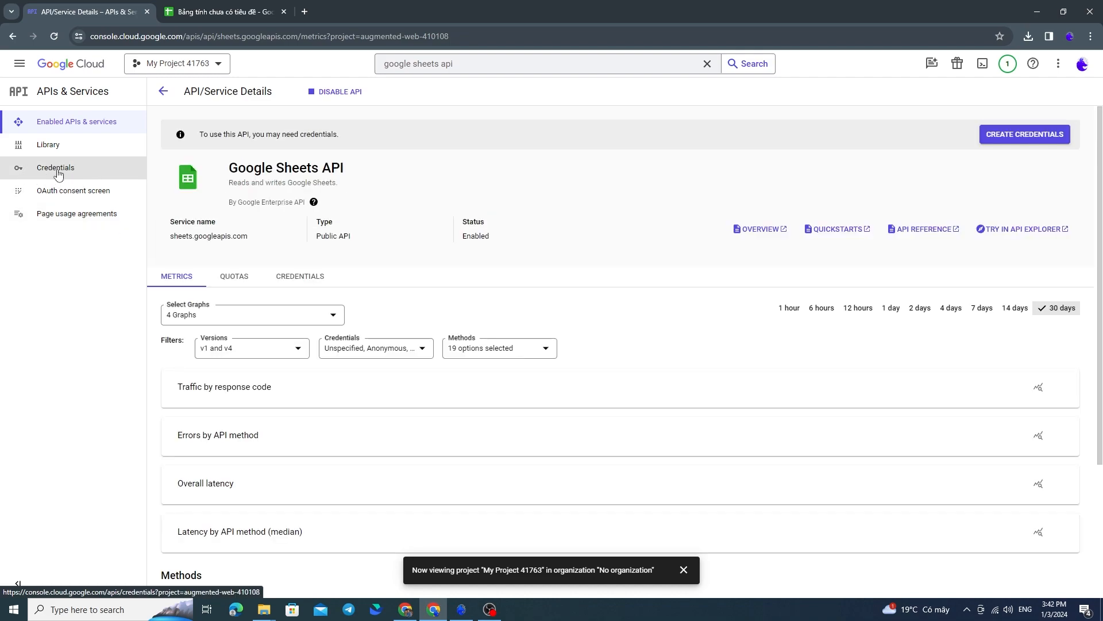
# Create a service account credential named genlogin for the project, skipping the optional access grants
pyautogui.click(86, 172)
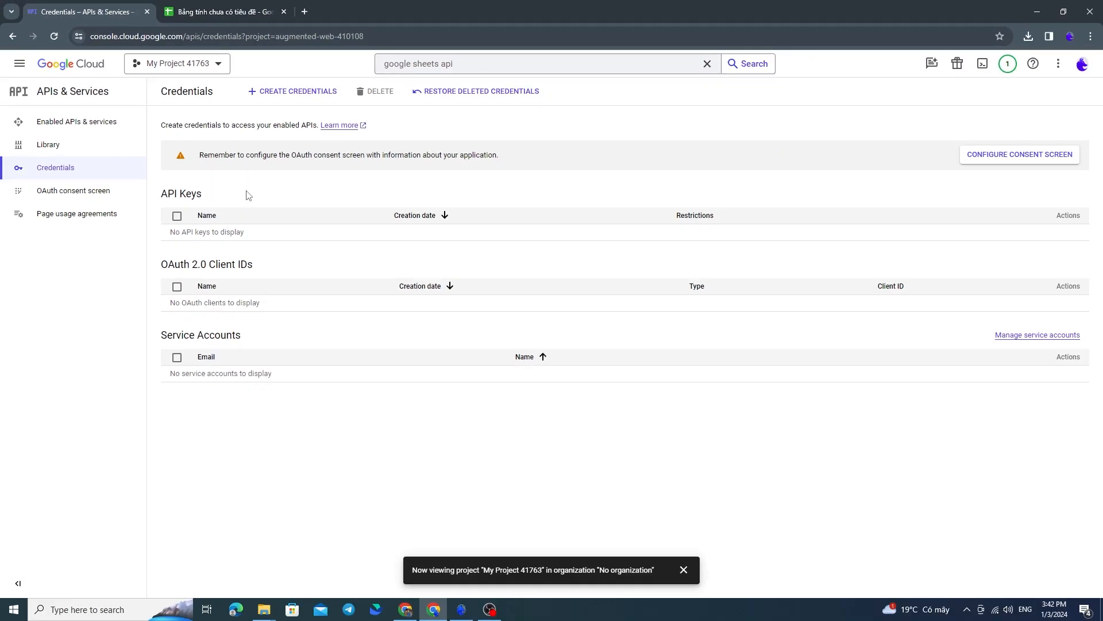
pyautogui.click(290, 97)
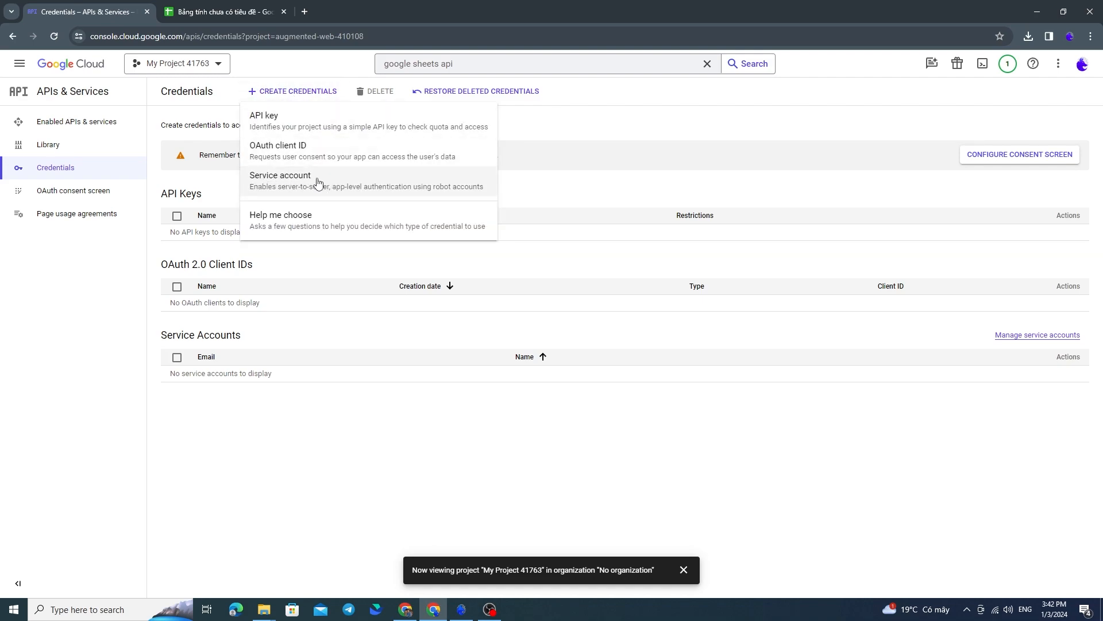
pyautogui.click(282, 184)
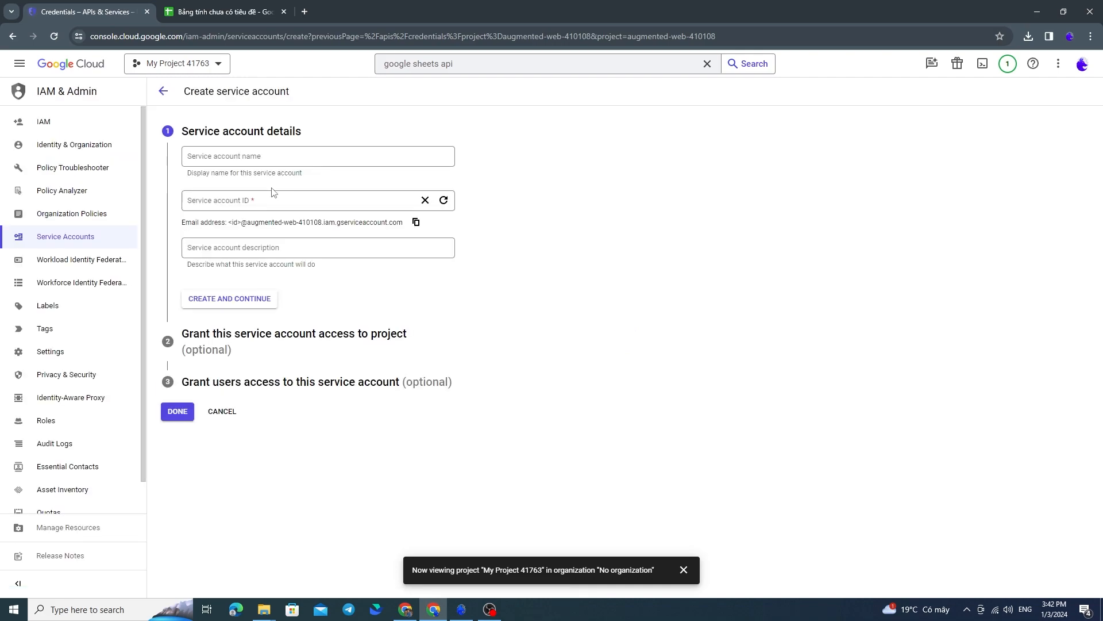
pyautogui.click(241, 165)
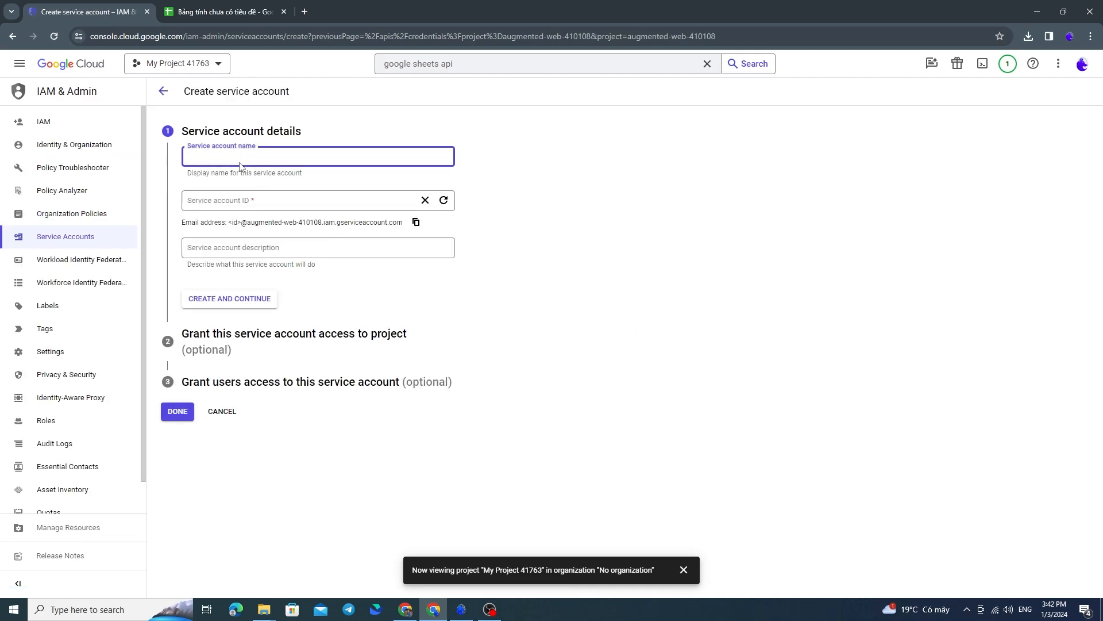
pyautogui.write('genlo')
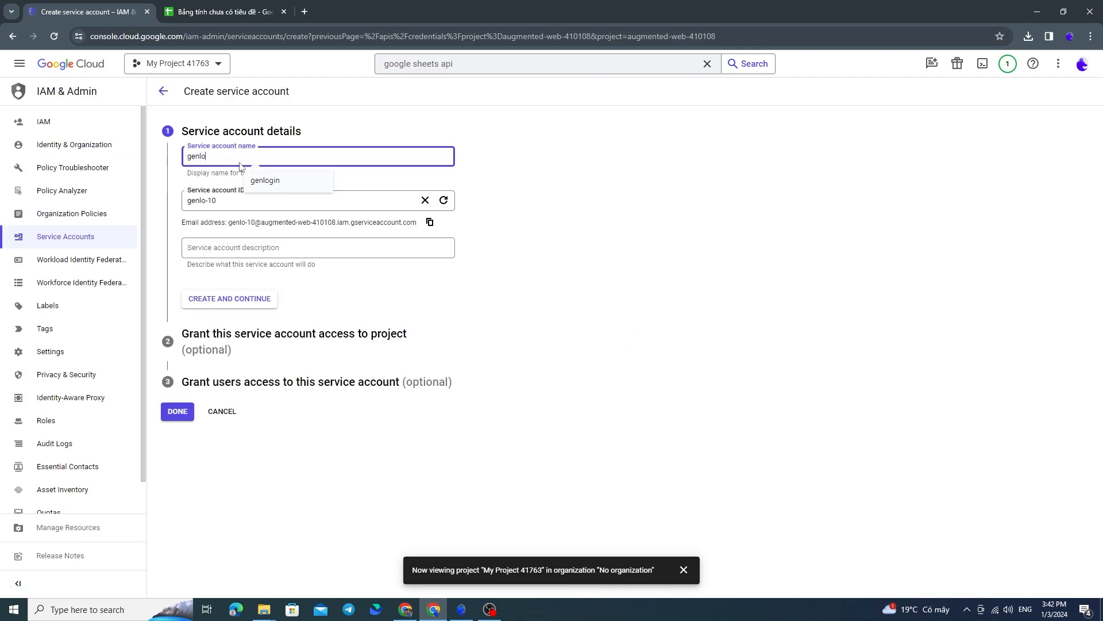
pyautogui.write('gin')
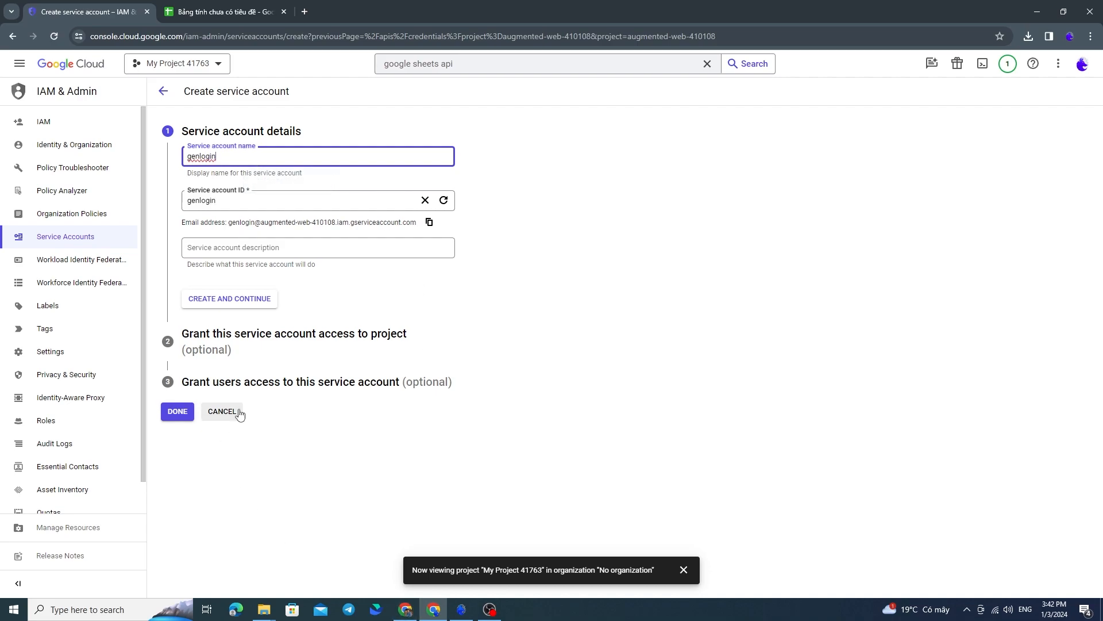
pyautogui.click(177, 411)
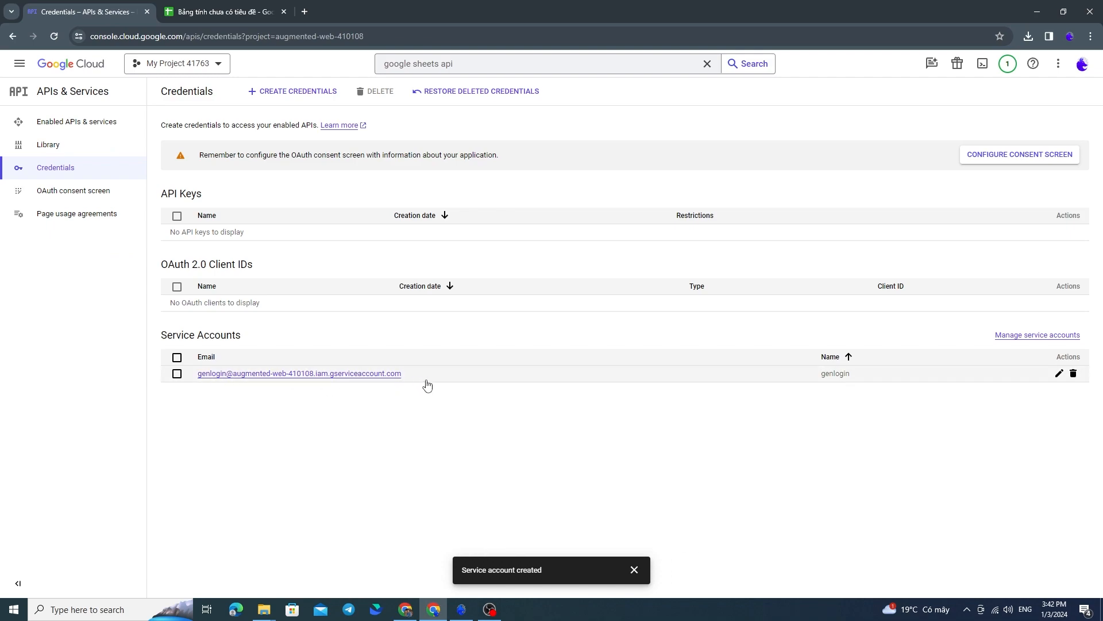
# Create a new private key of type JSON for the genlogin service account and dismiss the download confirmation
pyautogui.click(382, 374)
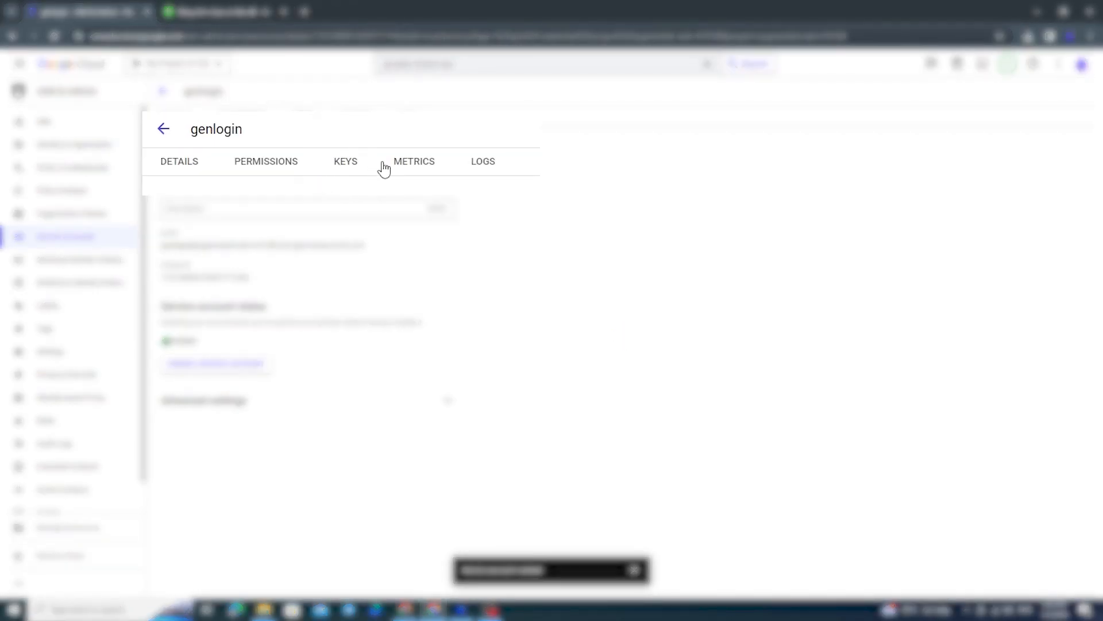
pyautogui.click(301, 121)
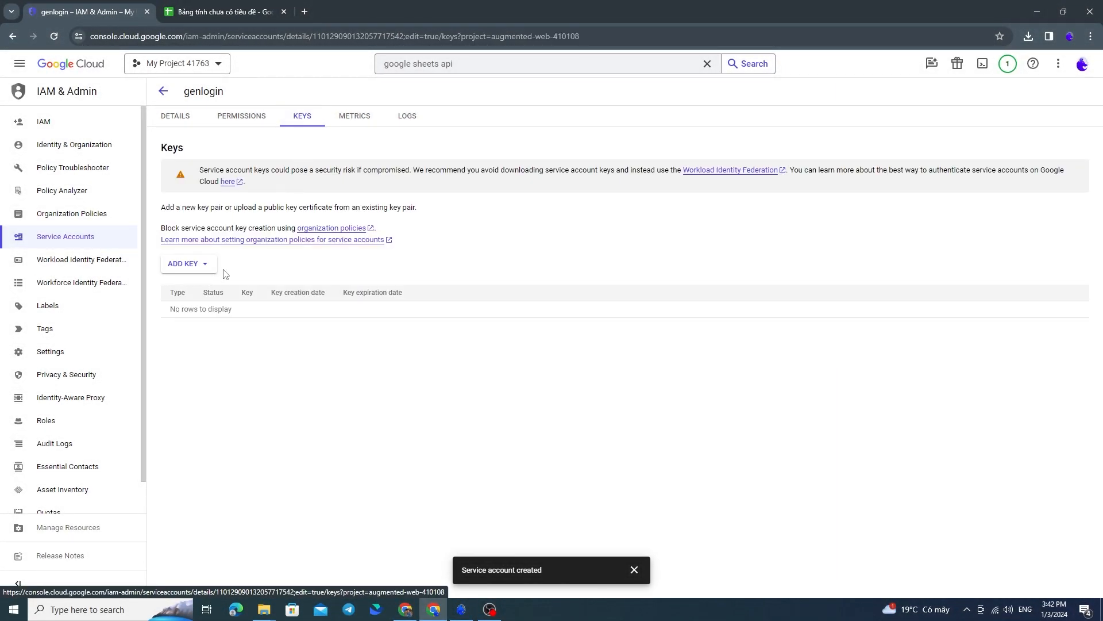
pyautogui.click(208, 264)
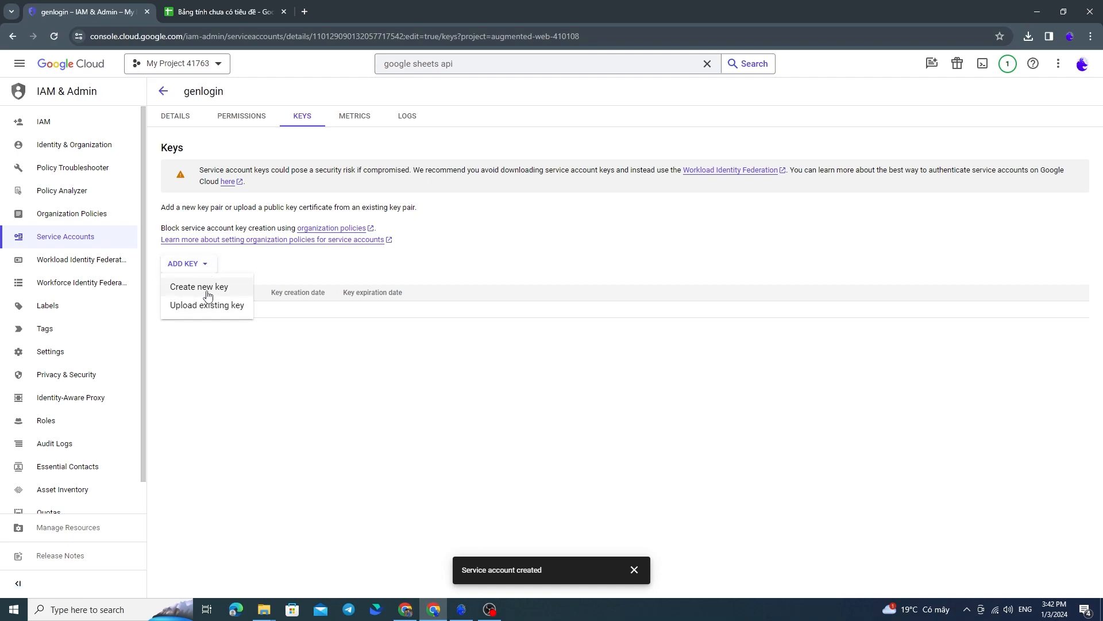
pyautogui.click(206, 288)
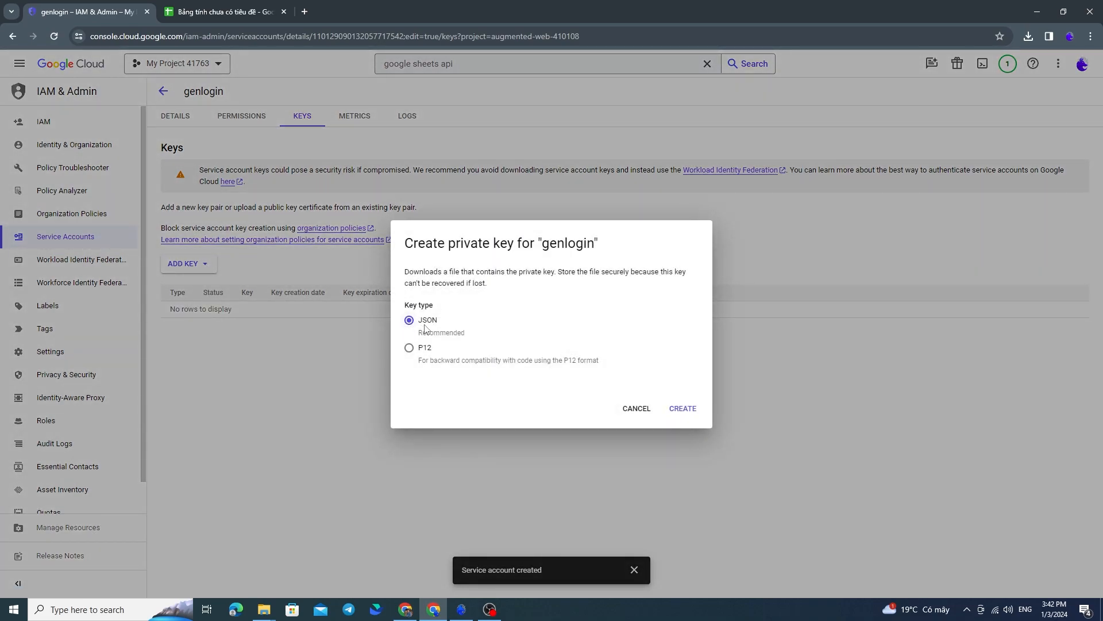
pyautogui.click(683, 408)
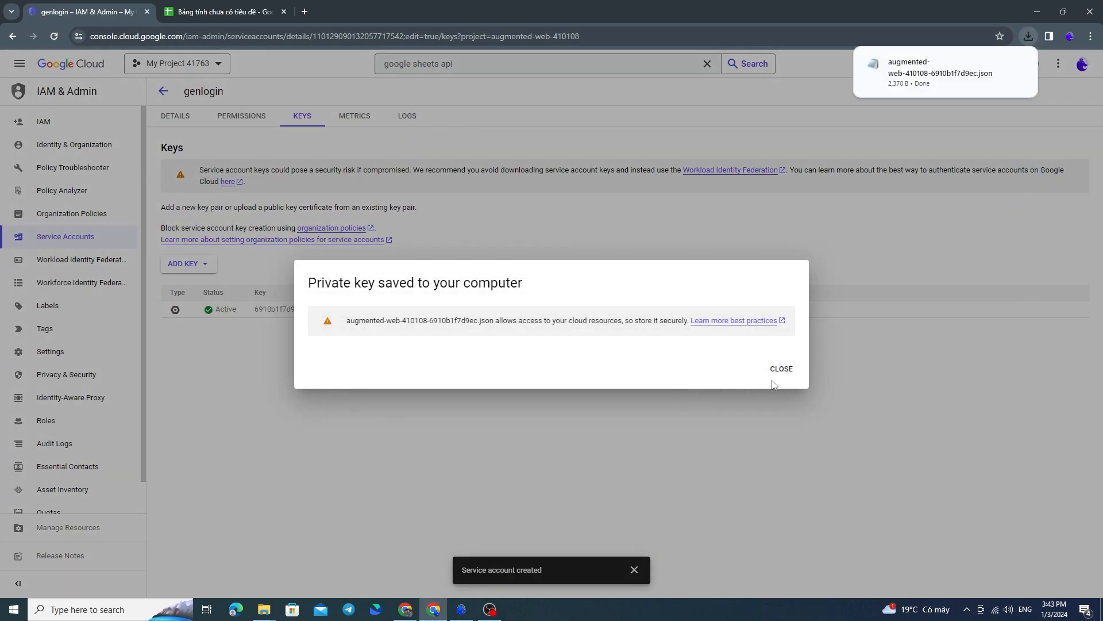
pyautogui.click(791, 377)
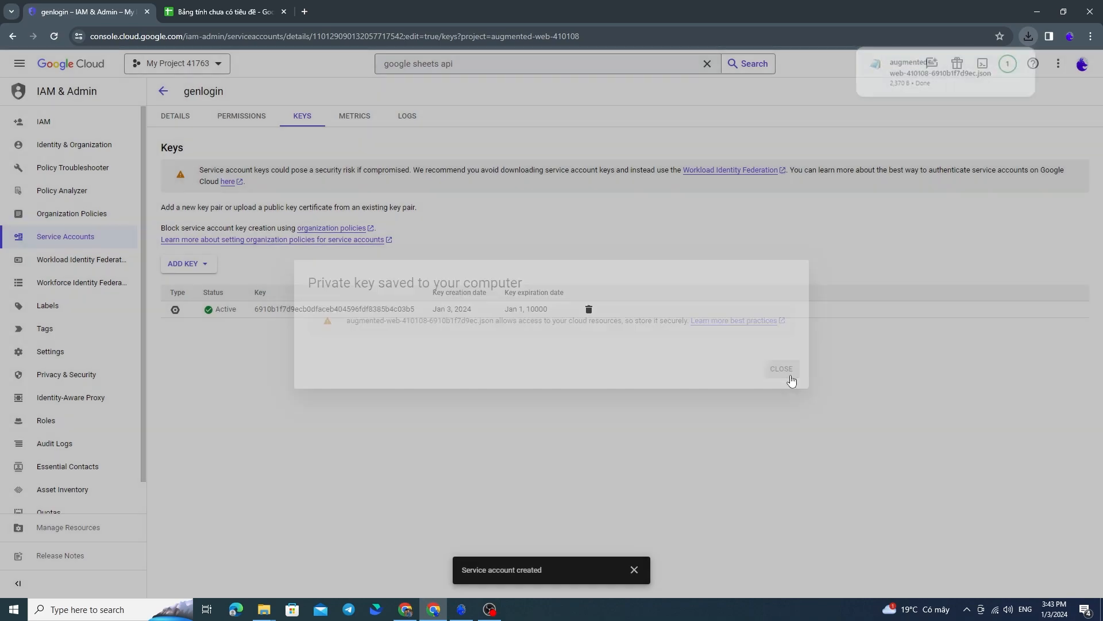
# Locate the newly downloaded service account JSON key in Downloads and load it as the Spreadsheet node's credential file in GenLogin
pyautogui.click(1029, 36)
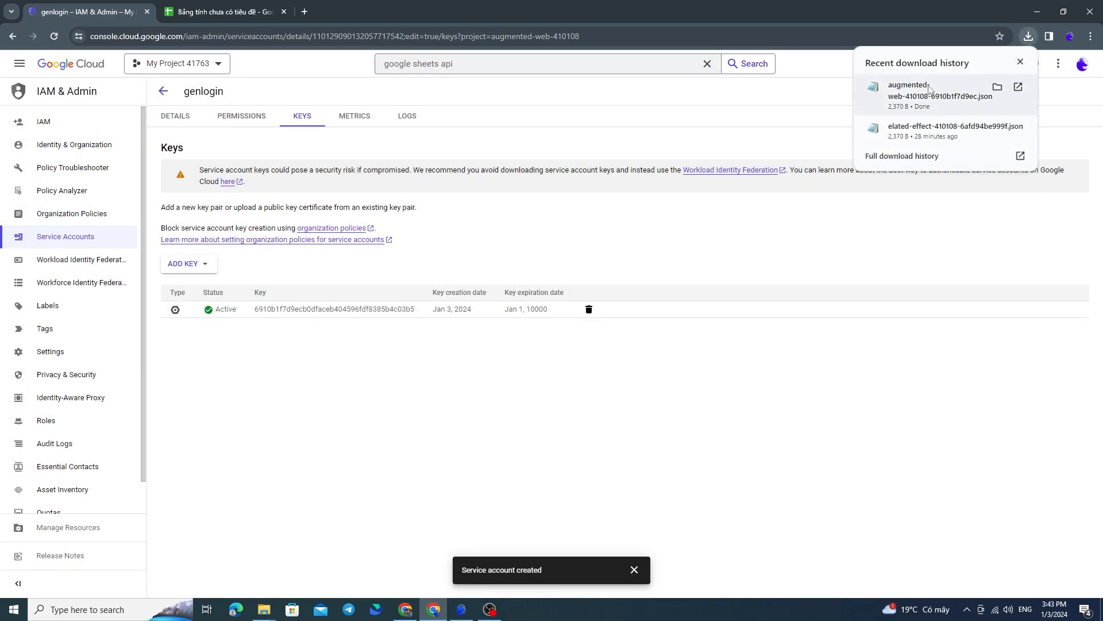
pyautogui.click(998, 87)
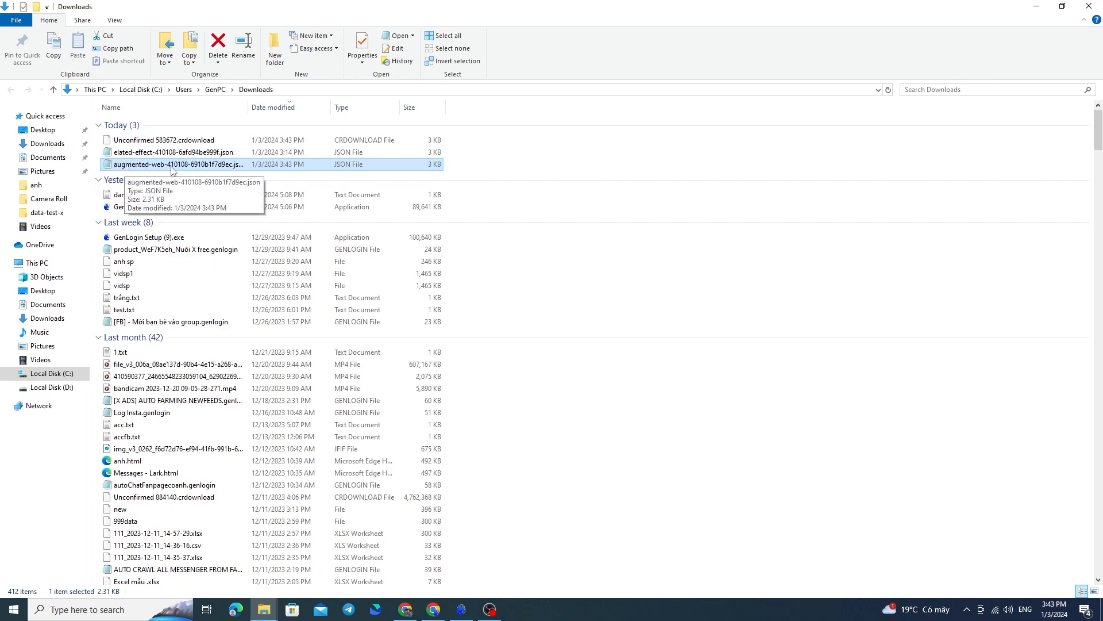
pyautogui.click(461, 609)
pyautogui.click(404, 345)
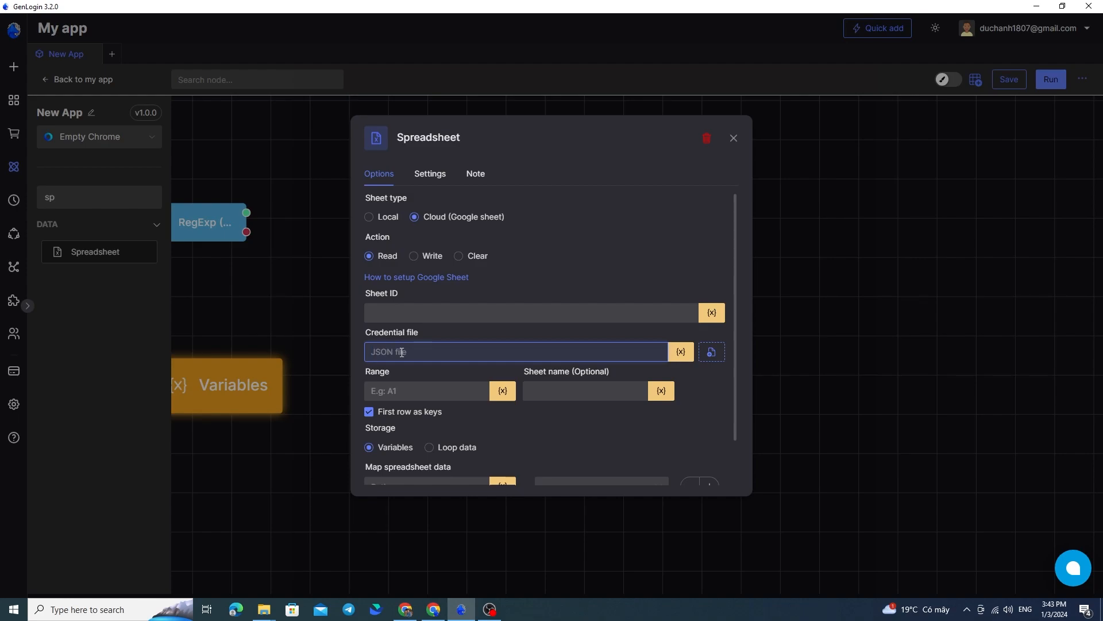
pyautogui.click(712, 351)
pyautogui.click(189, 94)
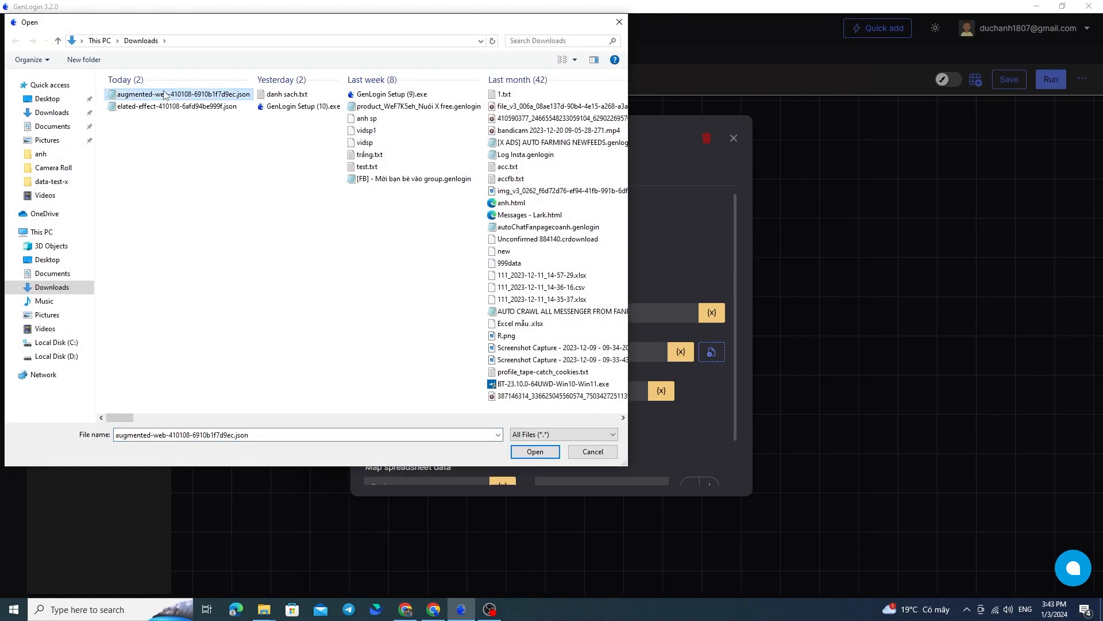
pyautogui.click(535, 451)
# Return to the Google Cloud console and copy the service account's email address from the genlogin account details
pyautogui.click(507, 315)
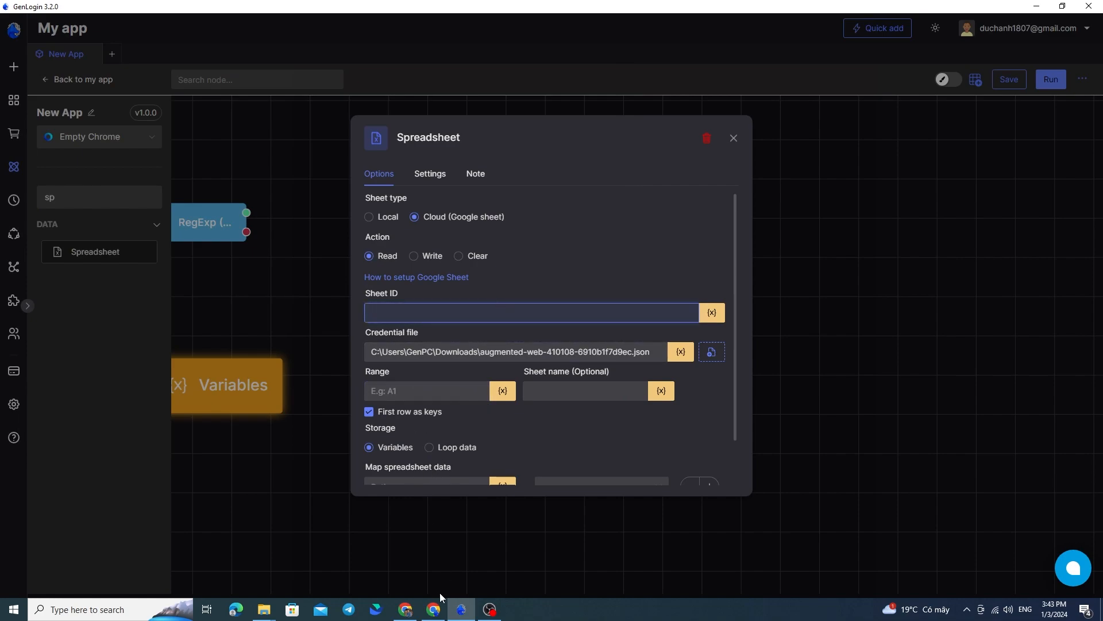
pyautogui.click(411, 616)
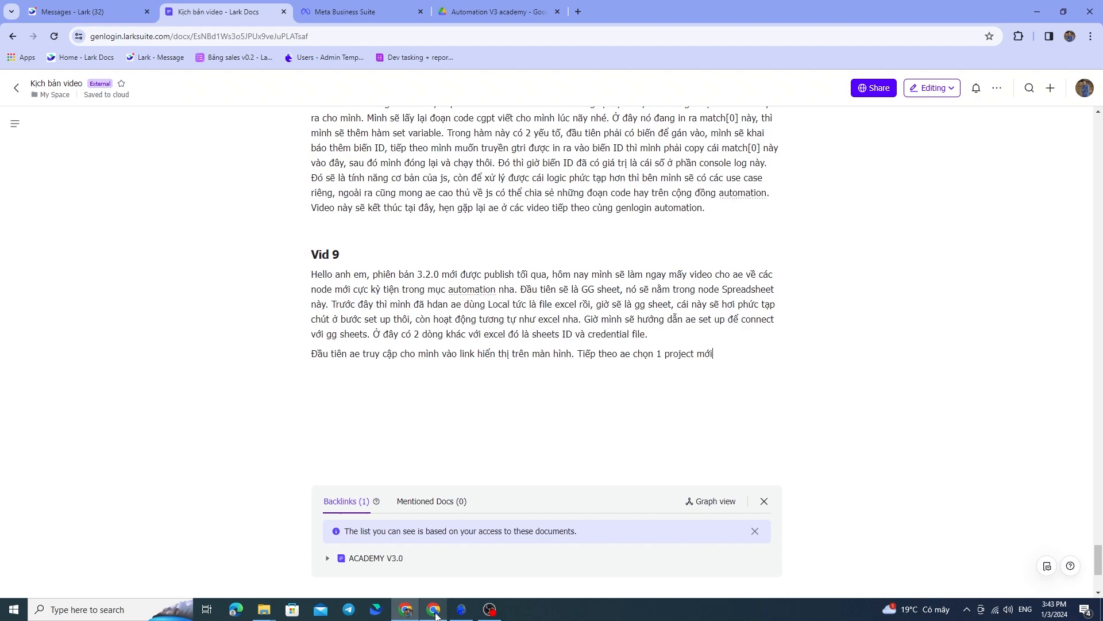
pyautogui.click(436, 615)
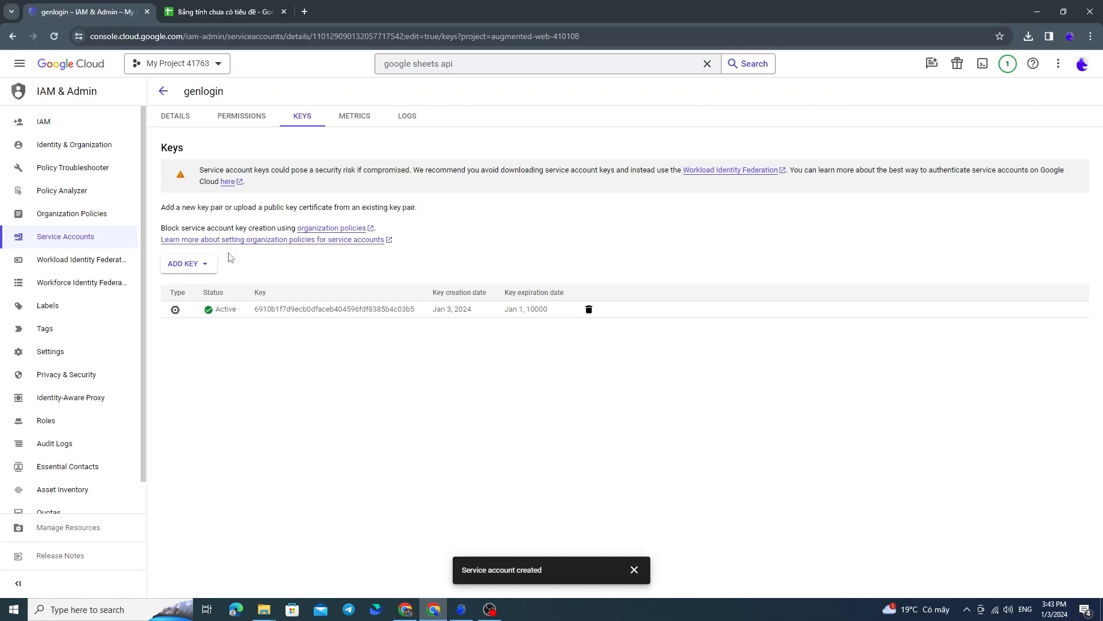
pyautogui.click(183, 117)
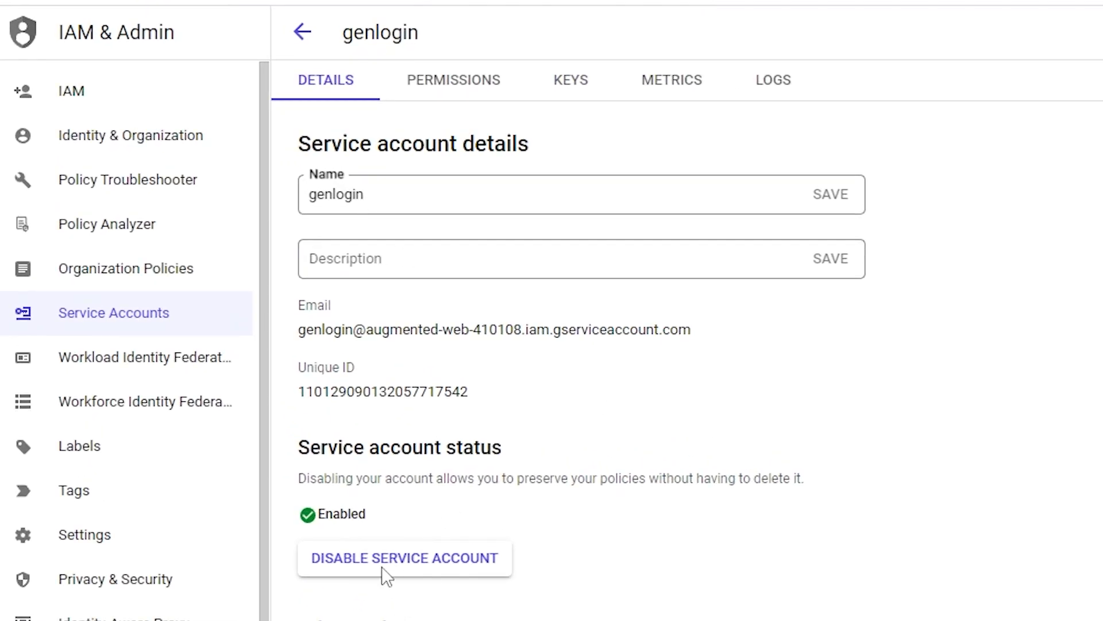
pyautogui.click(320, 89)
pyautogui.tripleClick(477, 326)
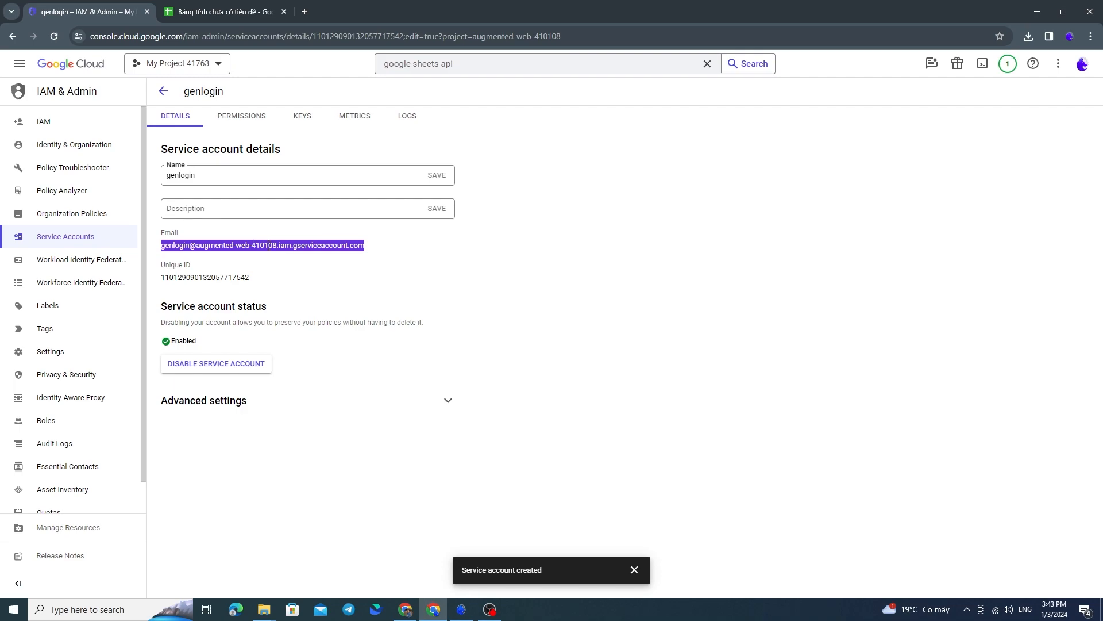
# Start sharing the untitled Google spreadsheet and save it under the name "gen test"
pyautogui.click(213, 13)
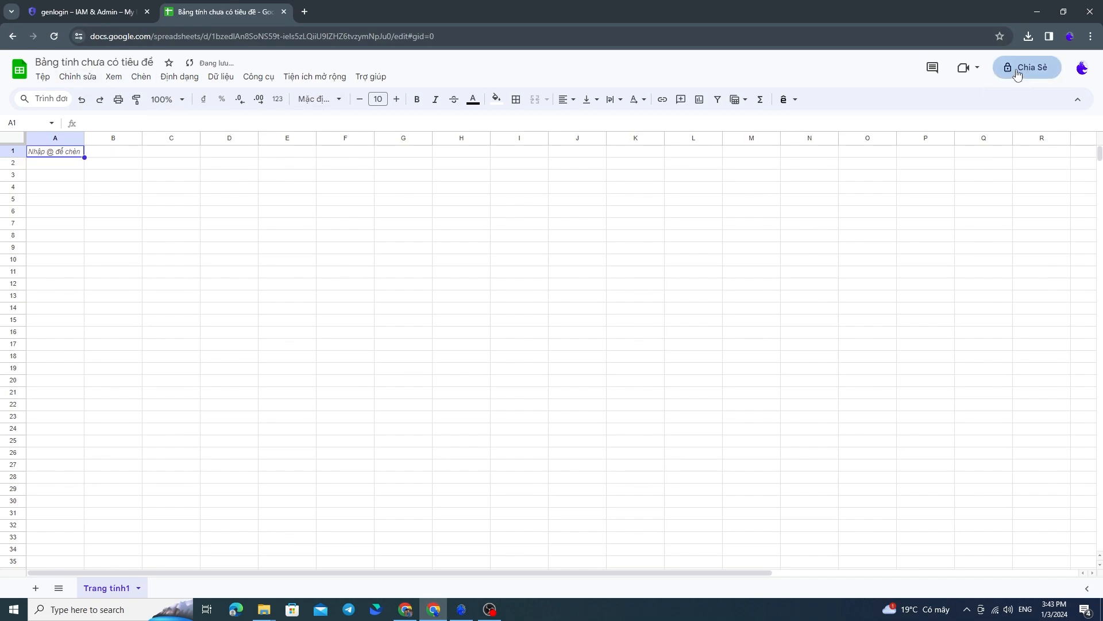
pyautogui.write('g')
pyautogui.press('BackSpace')
pyautogui.write('gen tề')
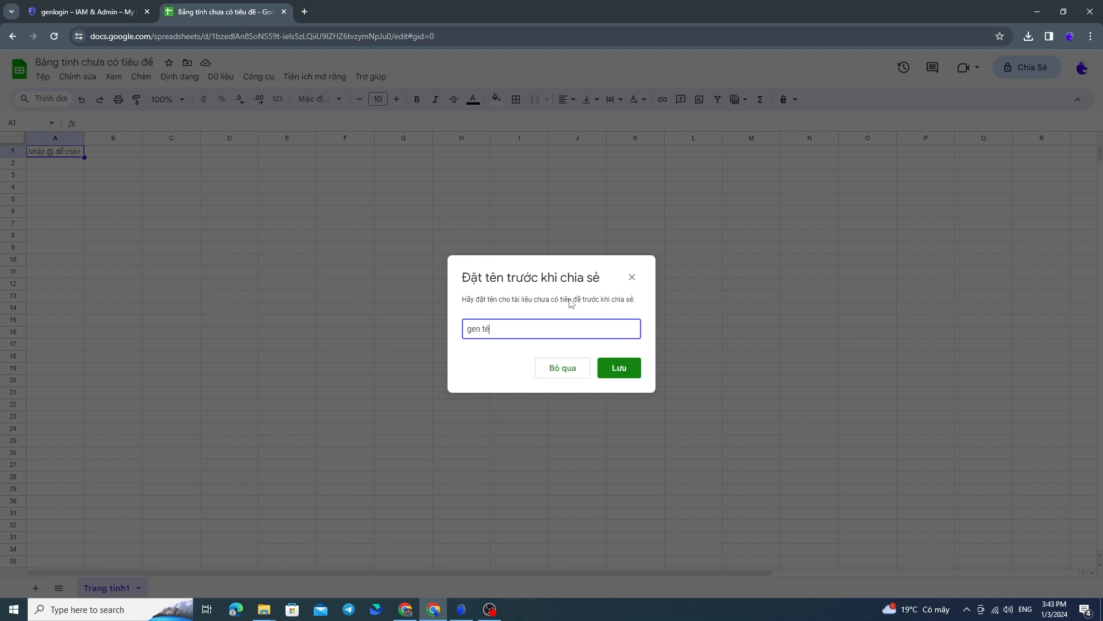
pyautogui.click(619, 369)
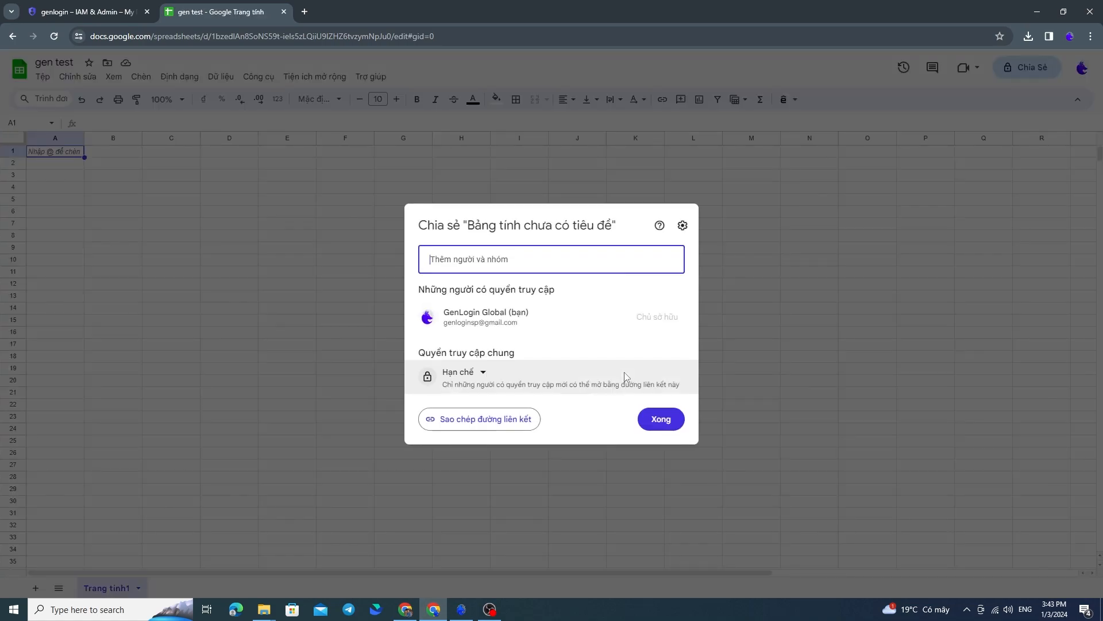
# Share the gen test spreadsheet with the service account's email as an editor (Người chỉnh sửa), with notification on
pyautogui.click(515, 254)
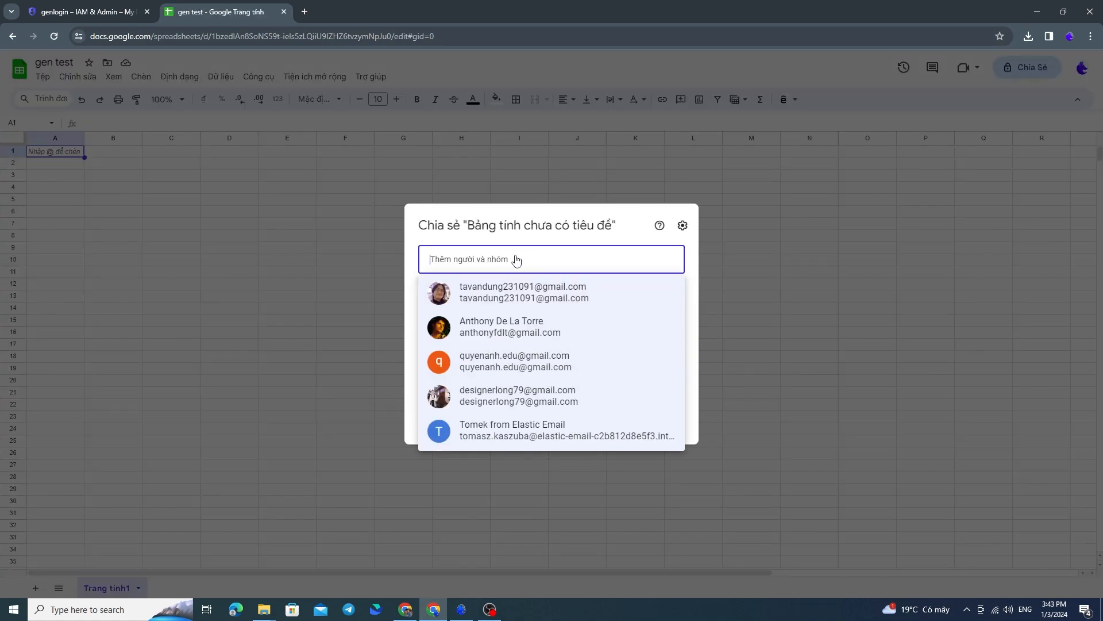
pyautogui.hotkey('ctrl', 'v')
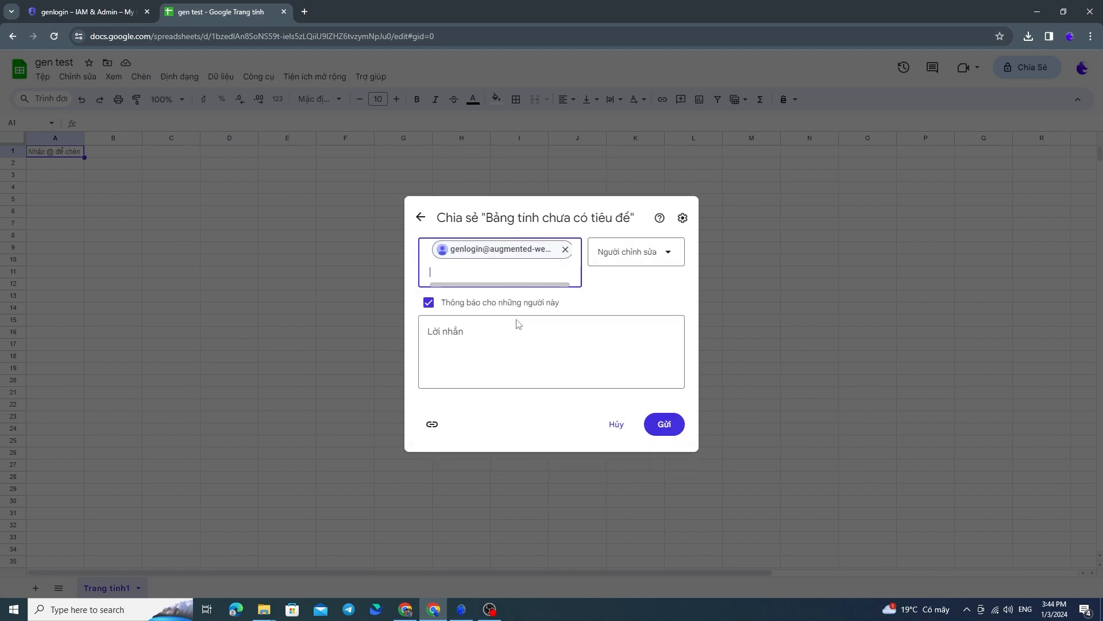
pyautogui.click(665, 424)
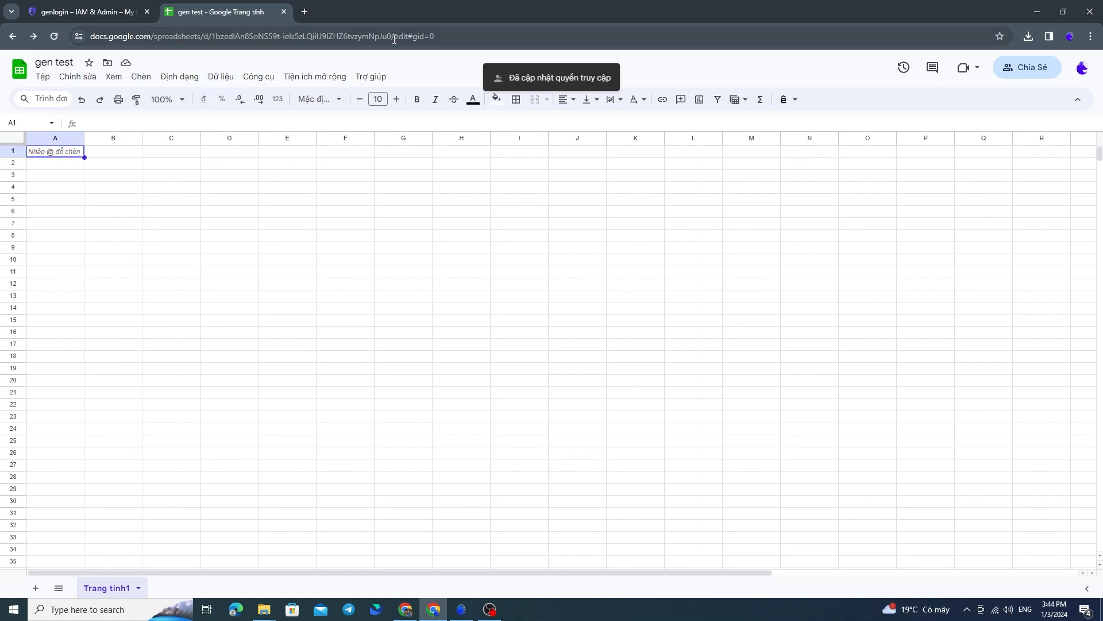
# Copy the spreadsheet's ID from its URL into the Spreadsheet node's Sheet ID in GenLogin and set the range to A1
pyautogui.moveTo(393, 36); pyautogui.dragTo(210, 36)
pyautogui.hotkey('ctrl', 'c')
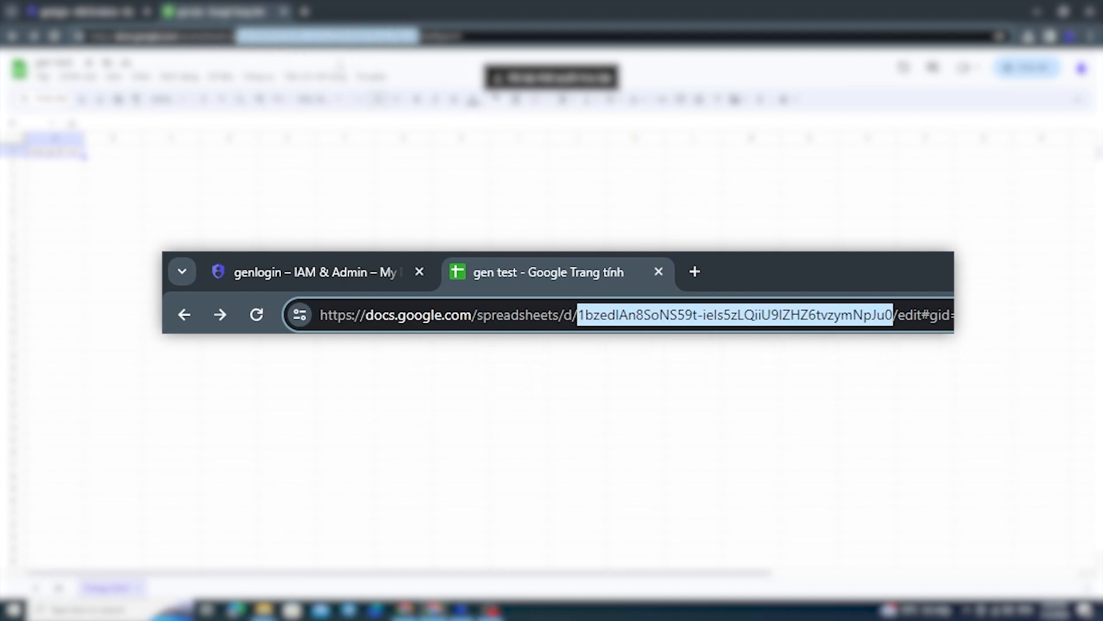
pyautogui.click(469, 611)
pyautogui.hotkey('ctrl', 'v')
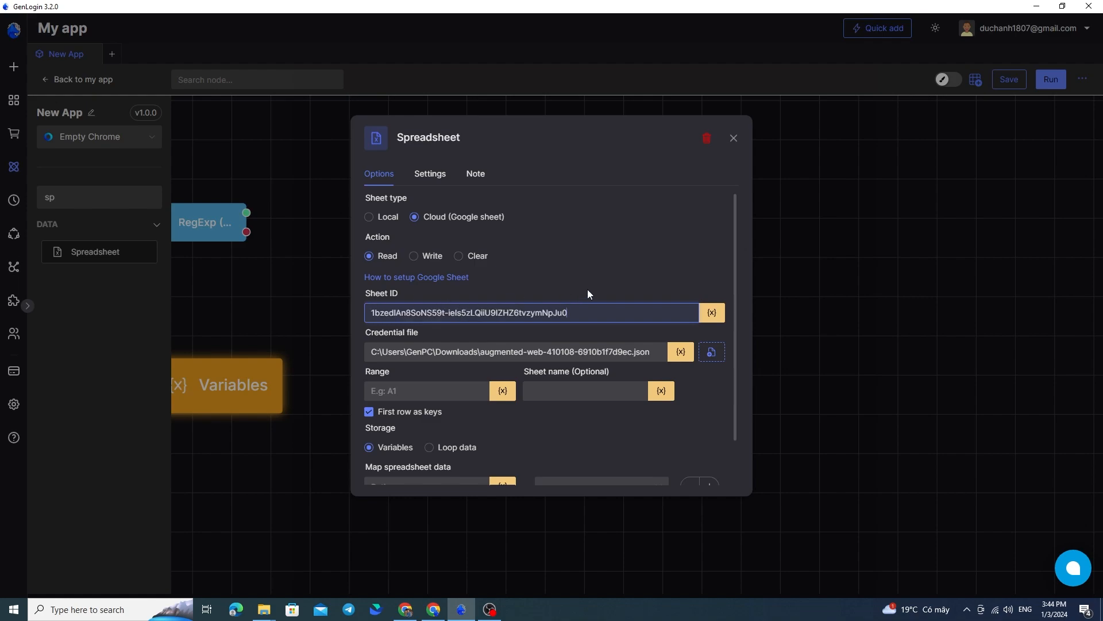
pyautogui.scroll(-1, 592, 285)
pyautogui.click(449, 333)
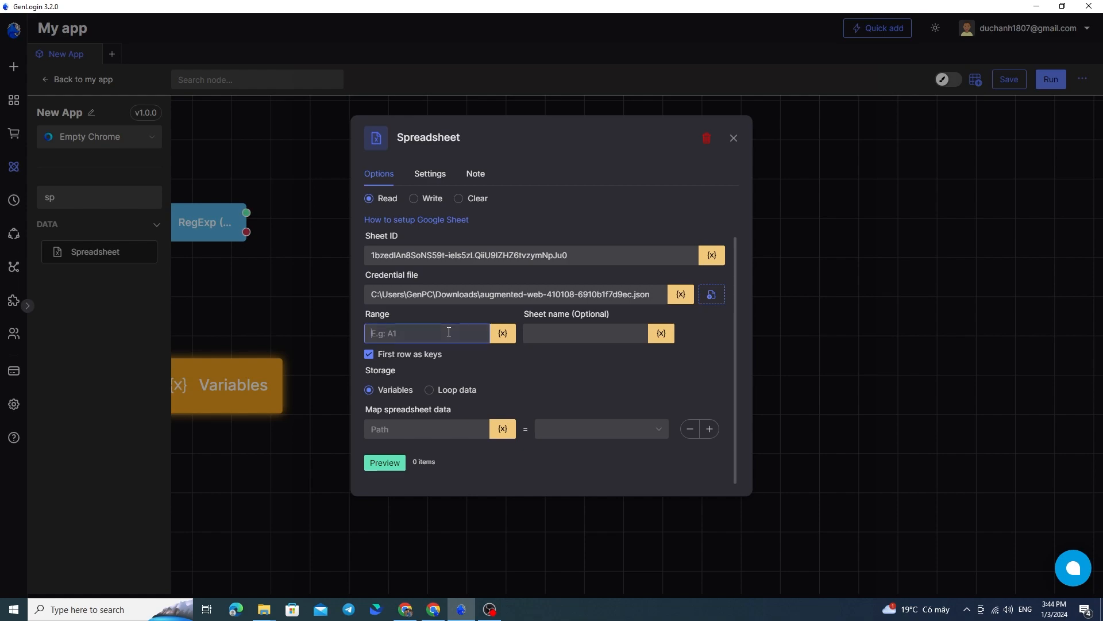
pyautogui.write('A1')
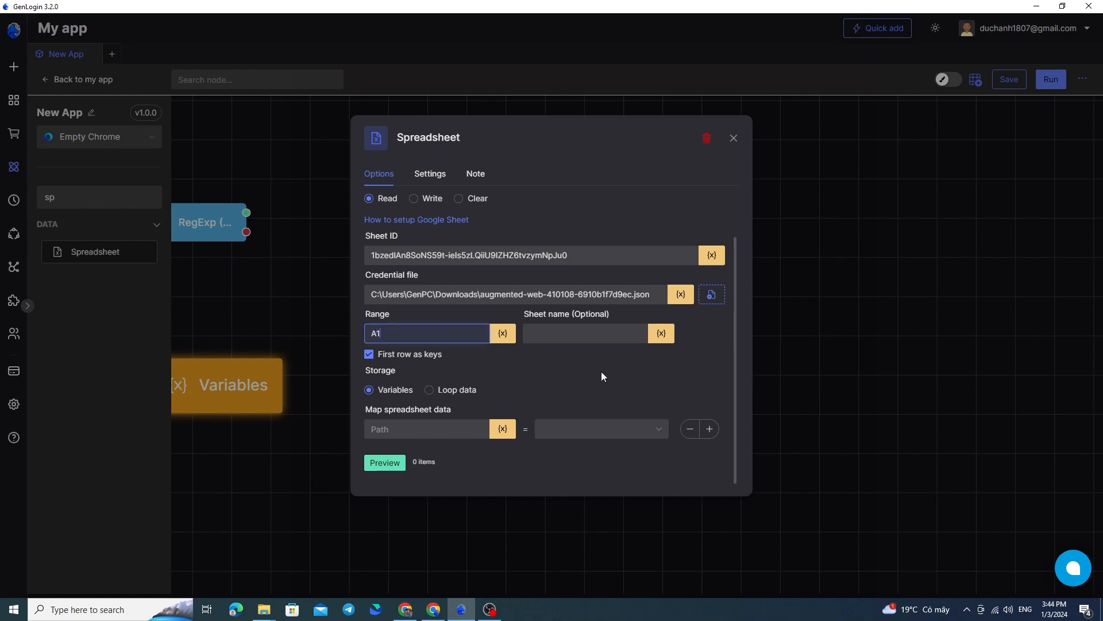
pyautogui.click(593, 366)
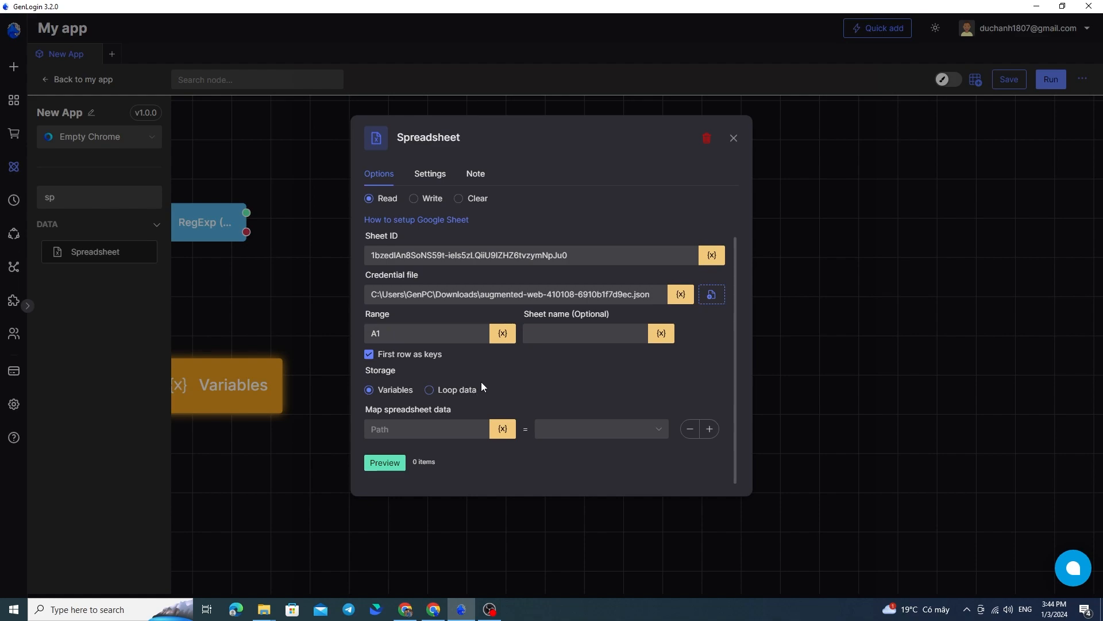
# Set the Spreadsheet node's action to Write with 1234 as the input variable and close its settings
pyautogui.scroll(1, 503, 367)
pyautogui.click(435, 256)
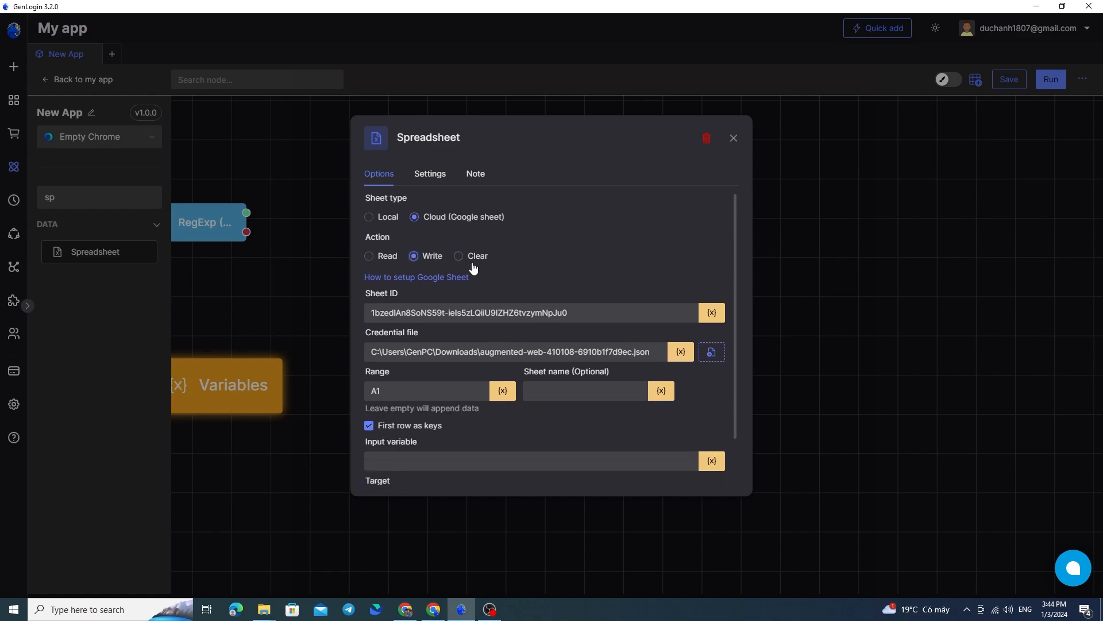
pyautogui.scroll(-1, 443, 374)
pyautogui.click(443, 401)
pyautogui.write('1234')
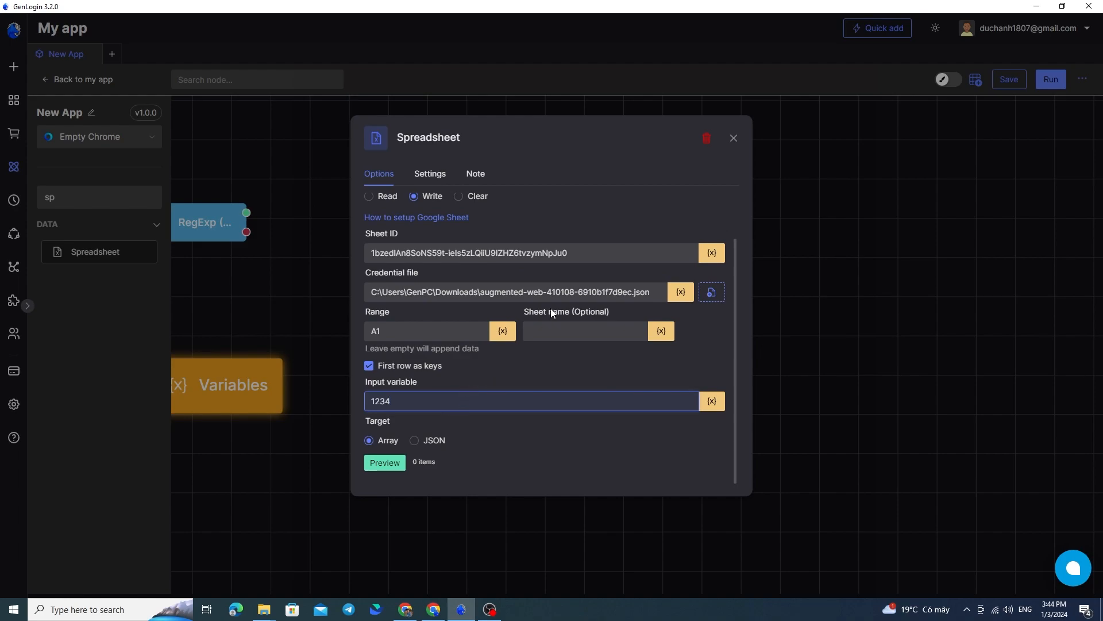
pyautogui.click(734, 141)
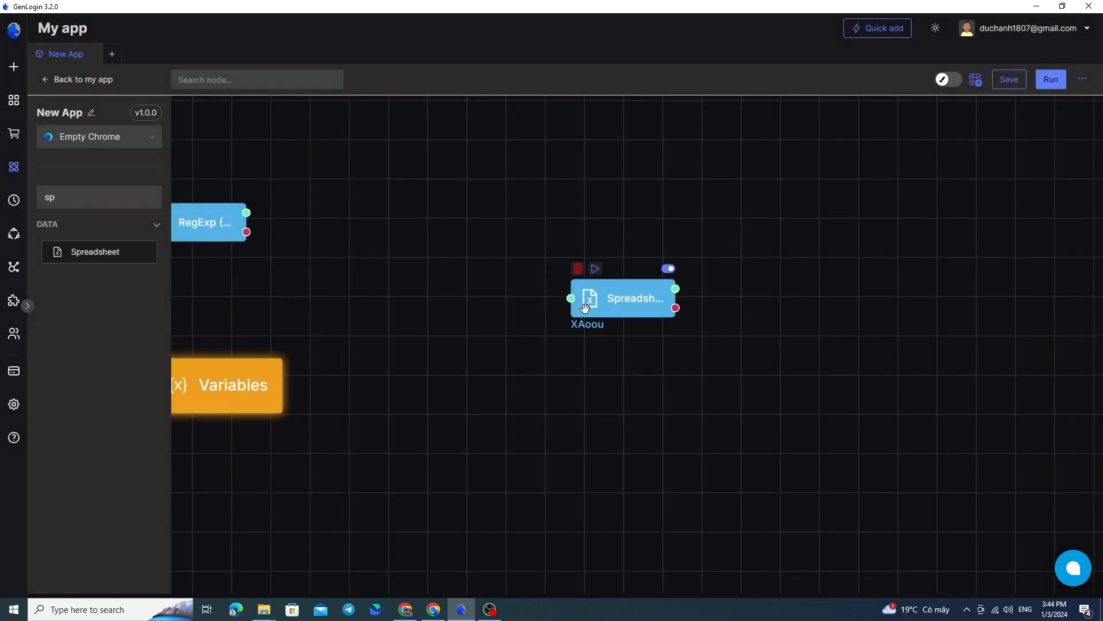
# Run the Spreadsheet node on its own and check column A of the gen test sheet for the written data
pyautogui.click(594, 268)
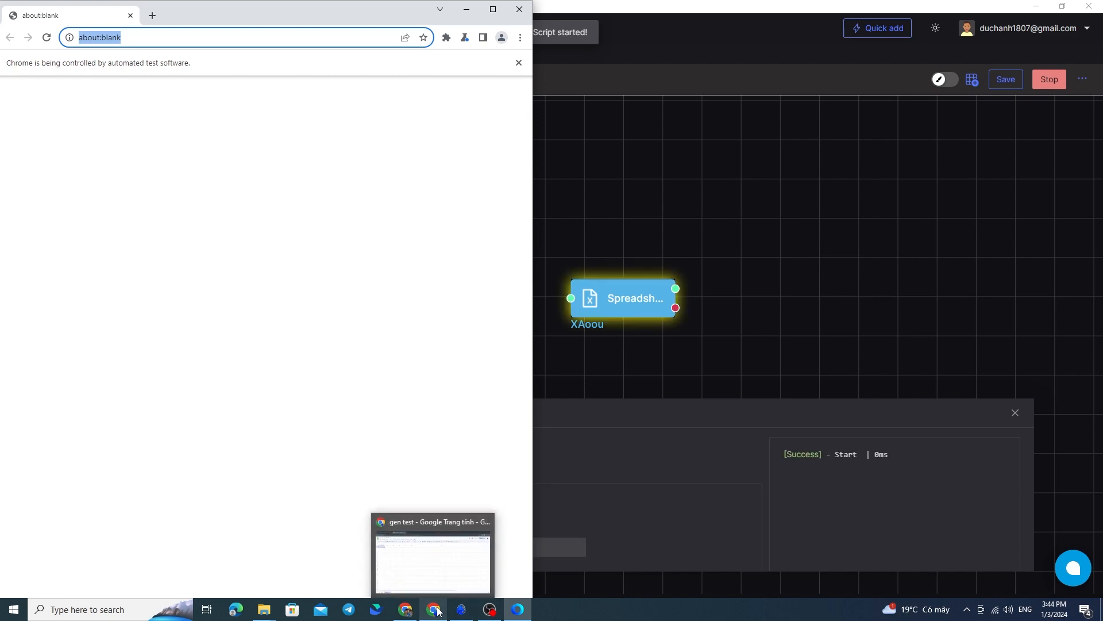
pyautogui.click(433, 610)
pyautogui.click(65, 201)
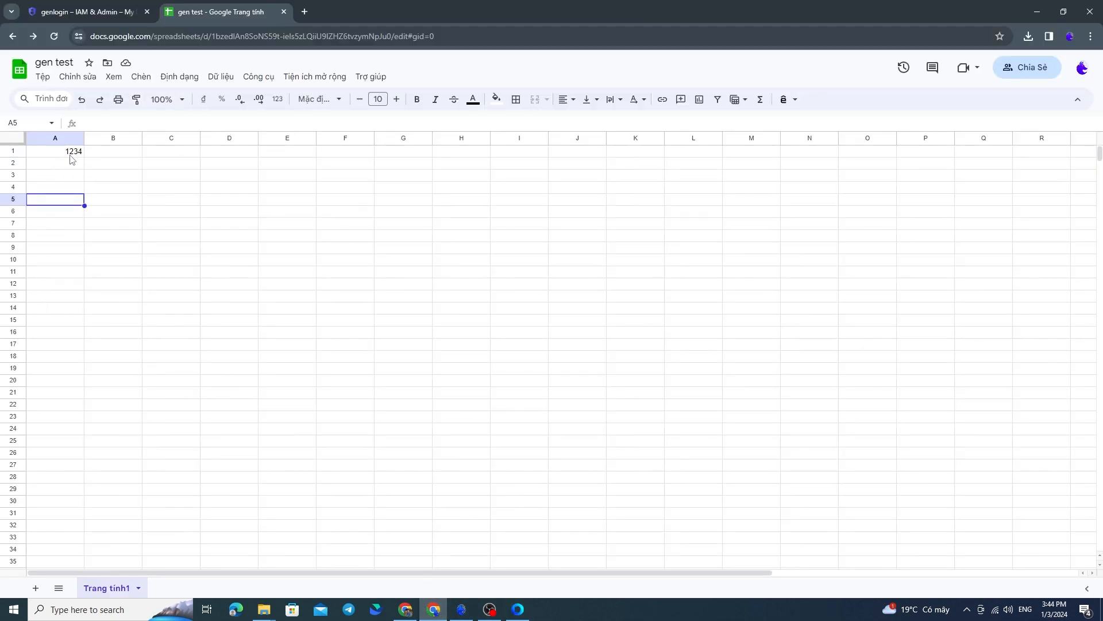
pyautogui.click(46, 162)
pyautogui.moveTo(62, 152); pyautogui.dragTo(68, 173)
pyautogui.click(68, 159)
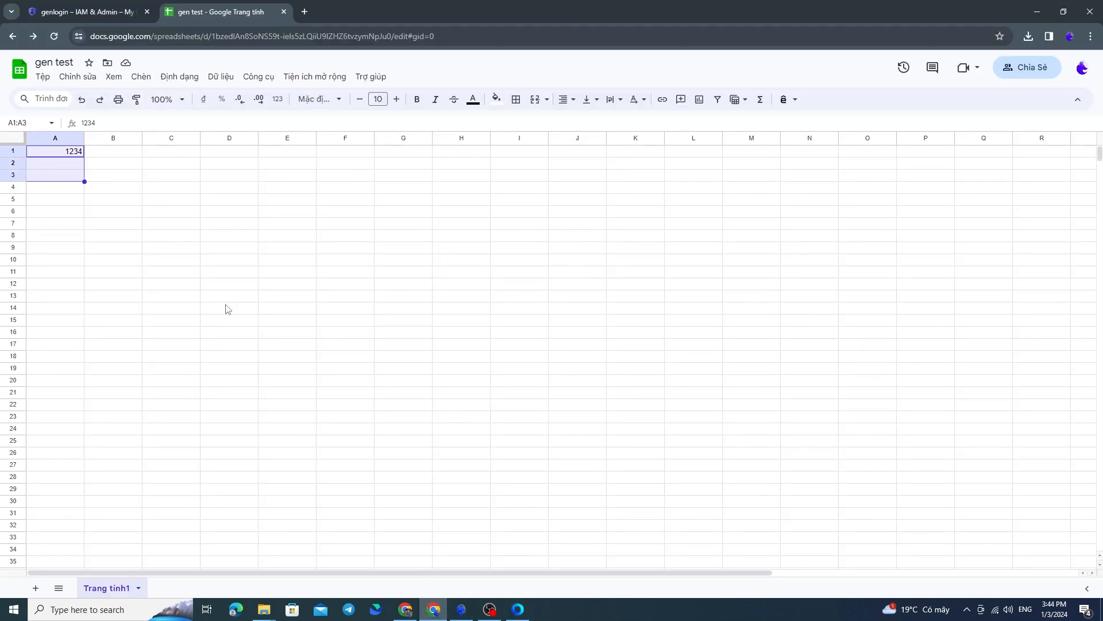
# Return to GenLogin and review the Spreadsheet node's Google Sheets options
pyautogui.click(463, 610)
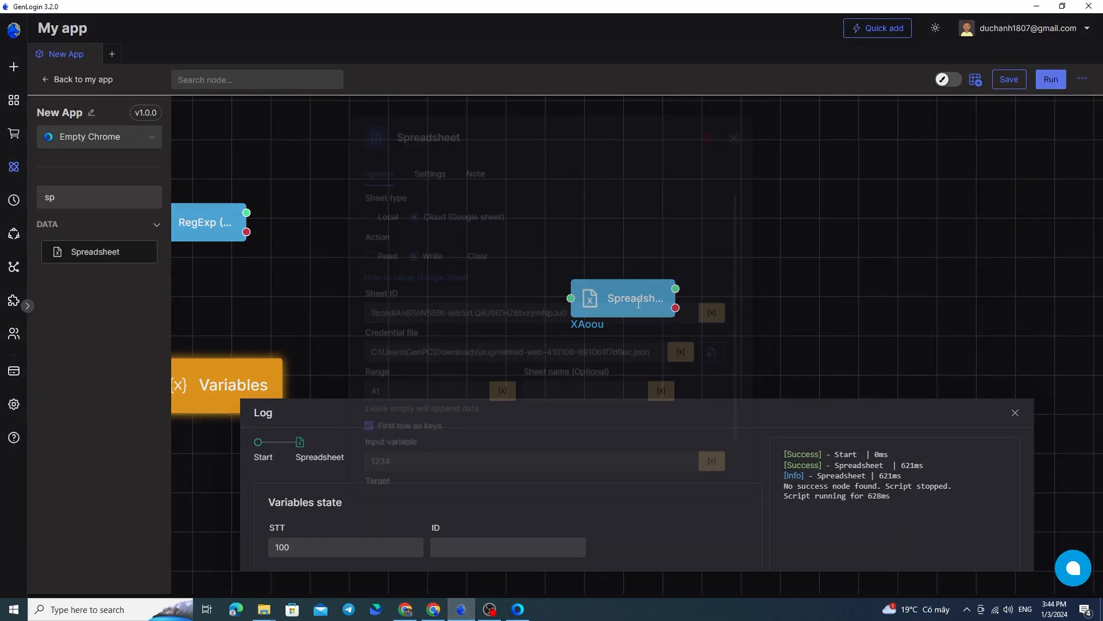
pyautogui.scroll(-2, 534, 289)
pyautogui.scroll(2, 530, 306)
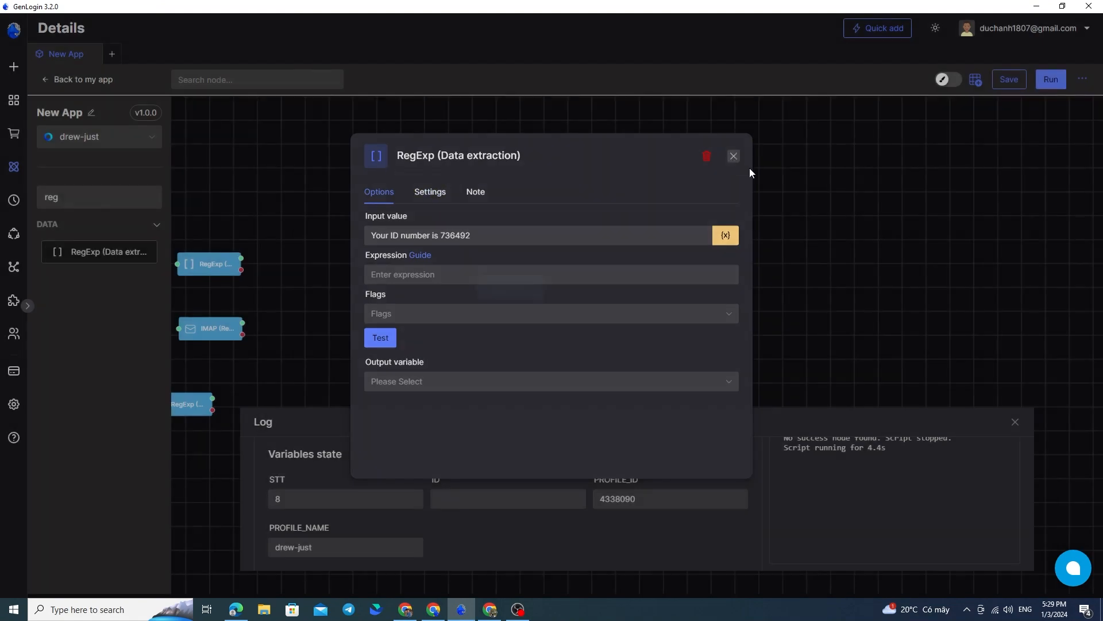
# Locate the RegExp (Data extraction) node on the canvas and reopen its settings
pyautogui.click(733, 156)
pyautogui.scroll(2, 493, 274)
pyautogui.scroll(3, 493, 274)
pyautogui.moveTo(466, 306); pyautogui.dragTo(570, 246)
pyautogui.doubleClick(532, 201)
pyautogui.moveTo(446, 156); pyautogui.dragTo(534, 163)
pyautogui.click(472, 157)
# Examine the sample sentence and the number at its end in the RegExp node's input value
pyautogui.moveTo(479, 237); pyautogui.dragTo(382, 236)
pyautogui.click(517, 241)
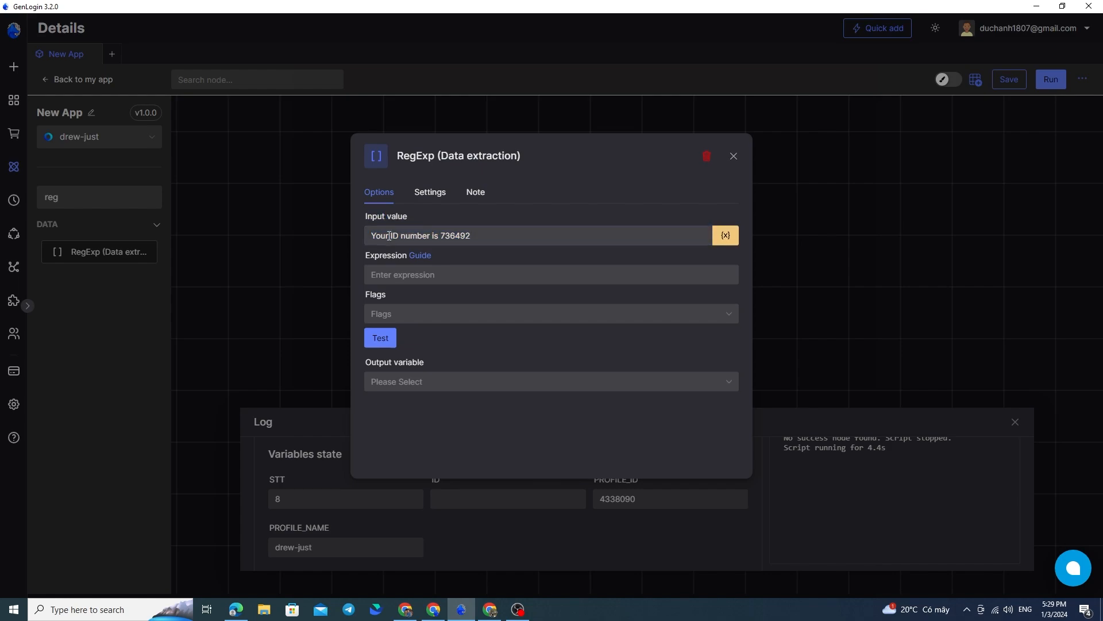
pyautogui.moveTo(490, 235); pyautogui.dragTo(368, 238)
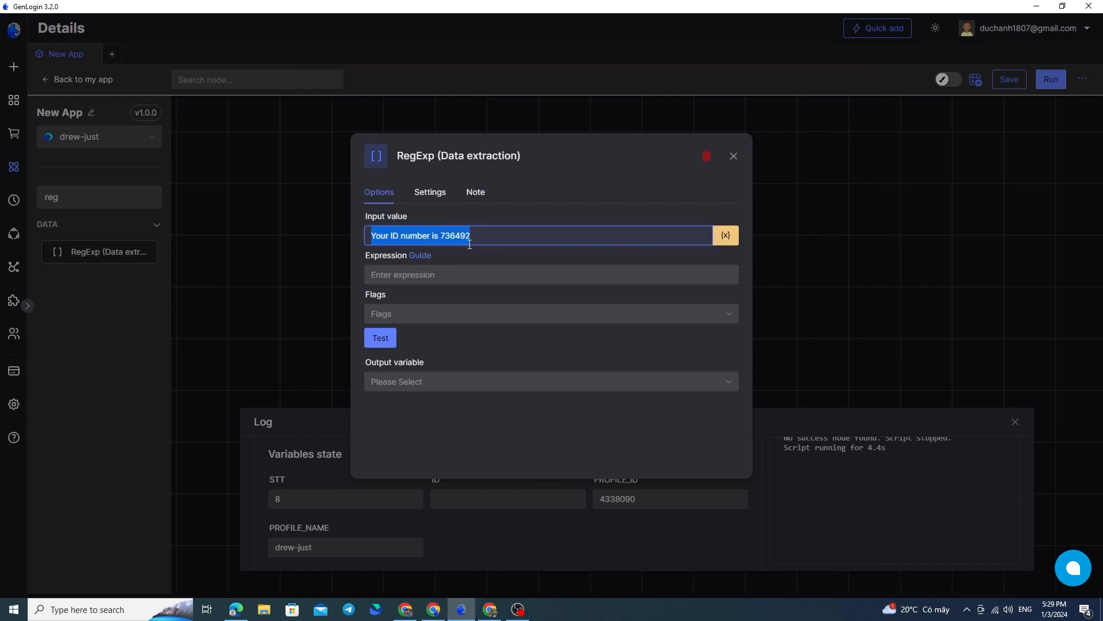
pyautogui.click(488, 235)
pyautogui.doubleClick(482, 236)
pyautogui.click(481, 237)
pyautogui.doubleClick(481, 238)
pyautogui.click(488, 235)
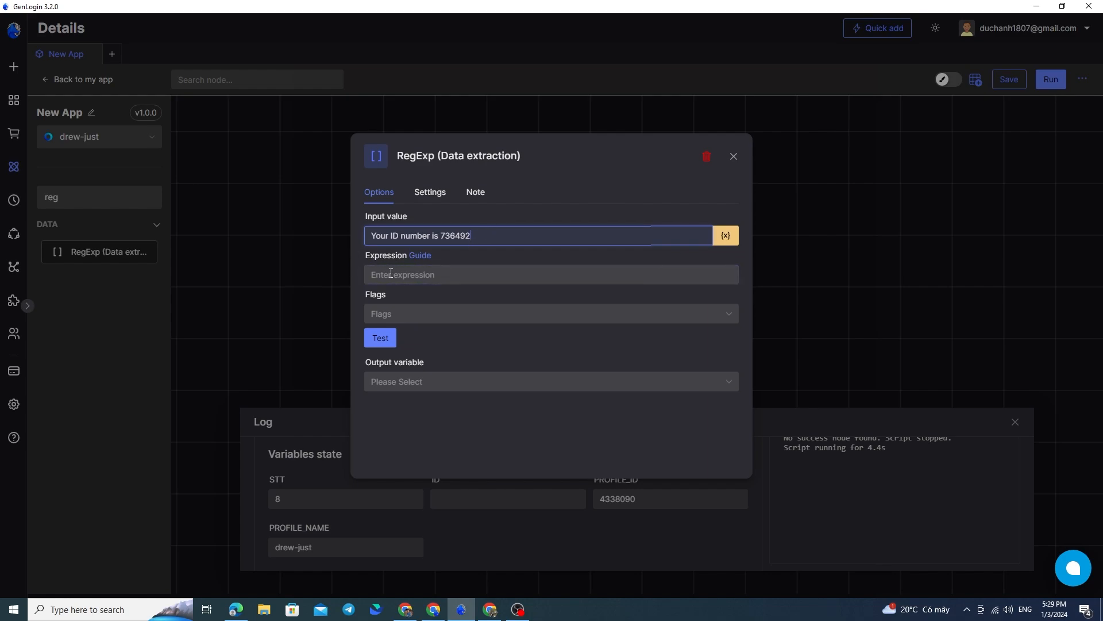
# Consult the "Hướng Dẫn Node JavaScript" conversation in ChatGPT, and return to GenLogin to select the number in the RegExp node's input value
pyautogui.click(432, 275)
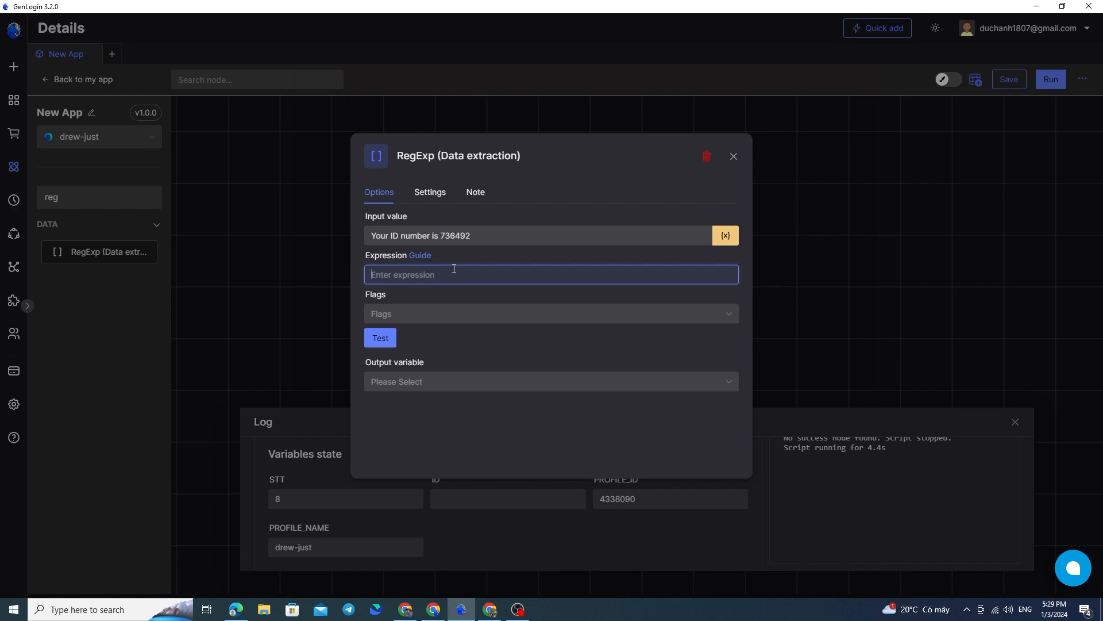
pyautogui.click(433, 609)
pyautogui.click(74, 7)
pyautogui.click(319, 7)
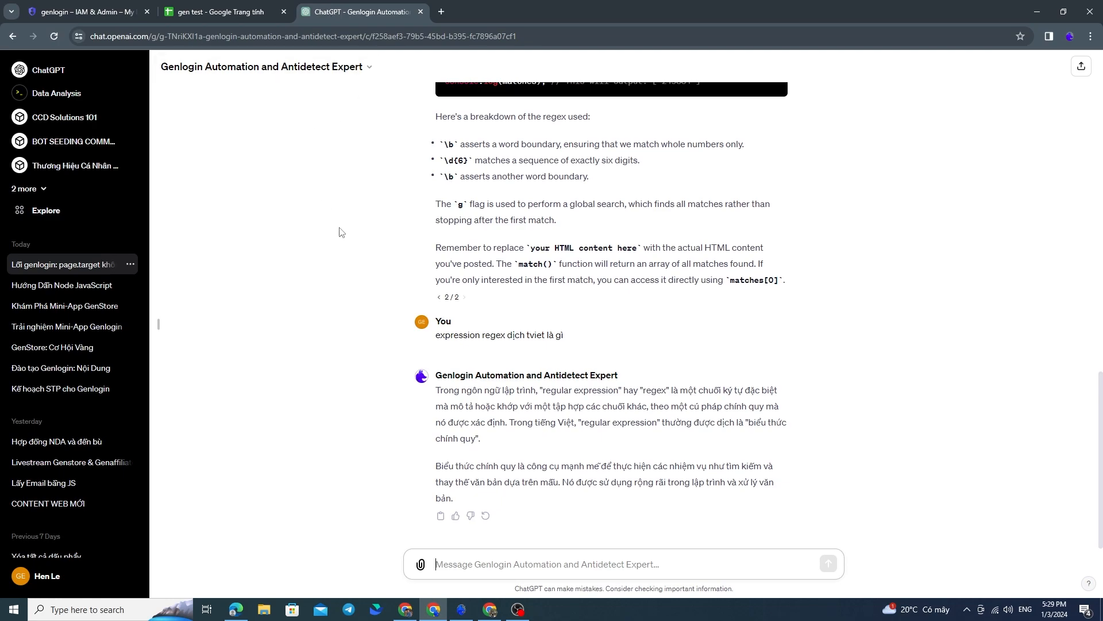
pyautogui.click(103, 289)
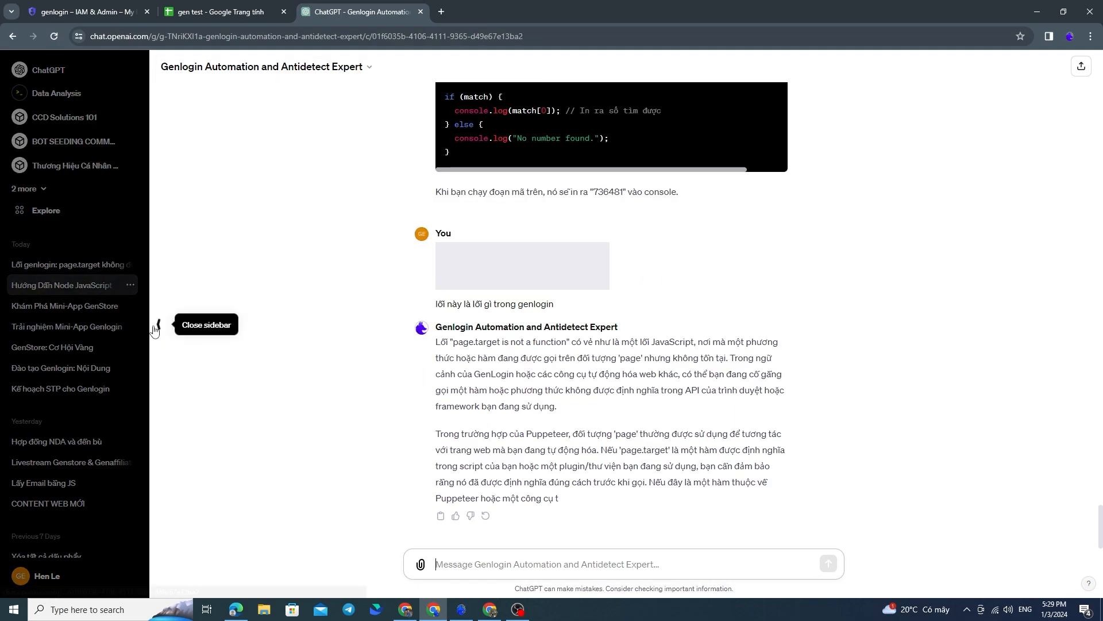
pyautogui.click(155, 328)
pyautogui.click(461, 609)
pyautogui.doubleClick(500, 241)
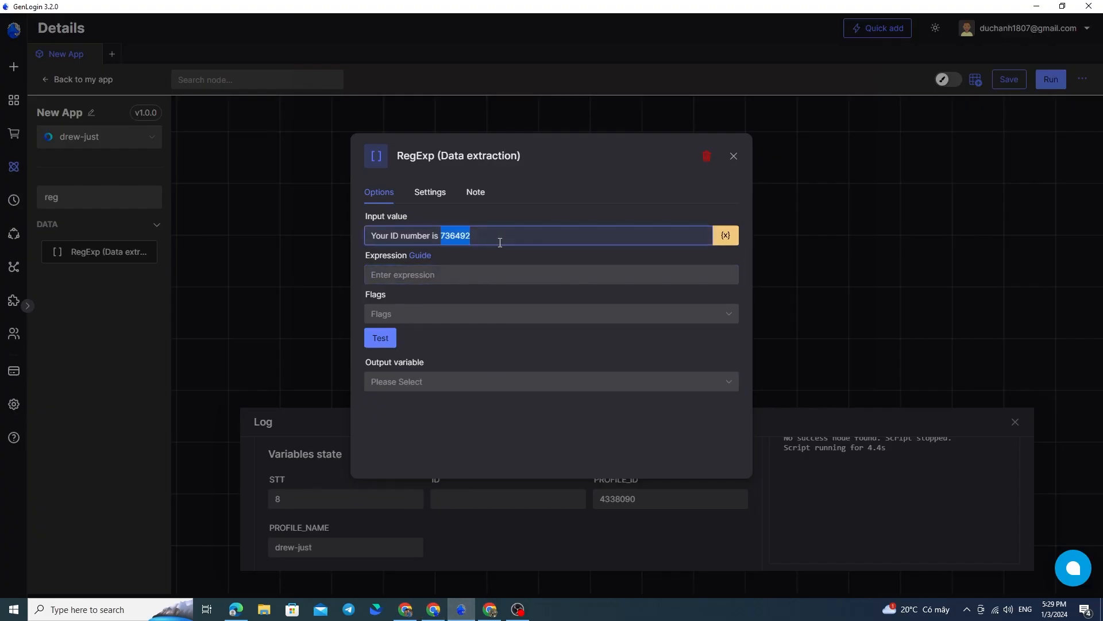
# Switch to ChatGPT and submit the RegExp node's copied sample sentence with "cho tôi câu lệnh js regex để lấy số từ văn bản trên"
pyautogui.tripleClick(499, 242)
pyautogui.hotkey('ctrl', 'c')
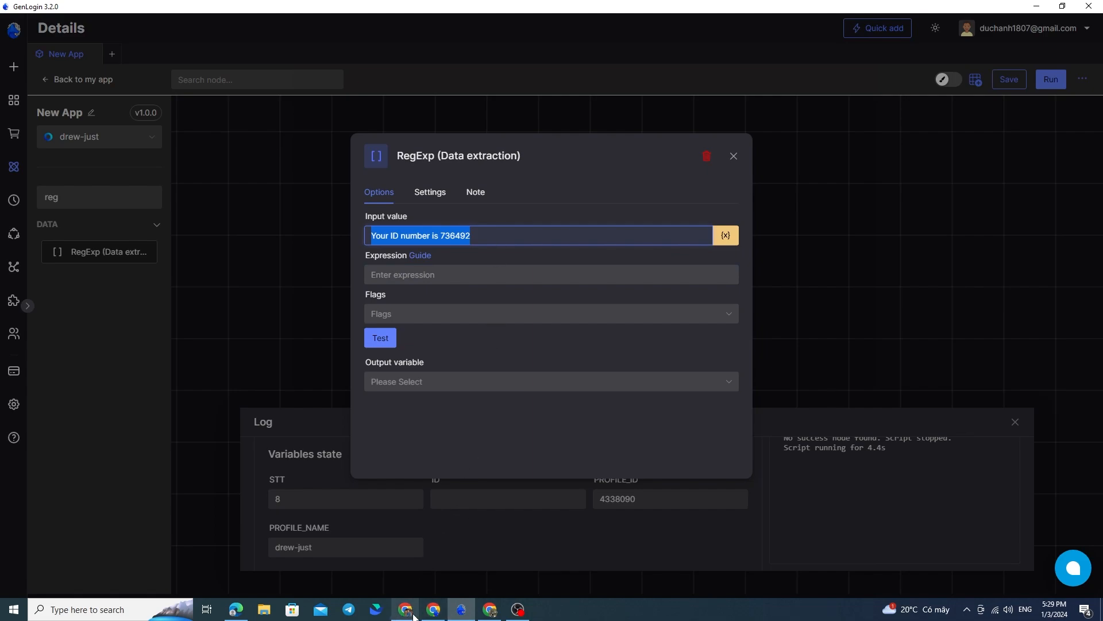
pyautogui.click(461, 562)
pyautogui.write('"')
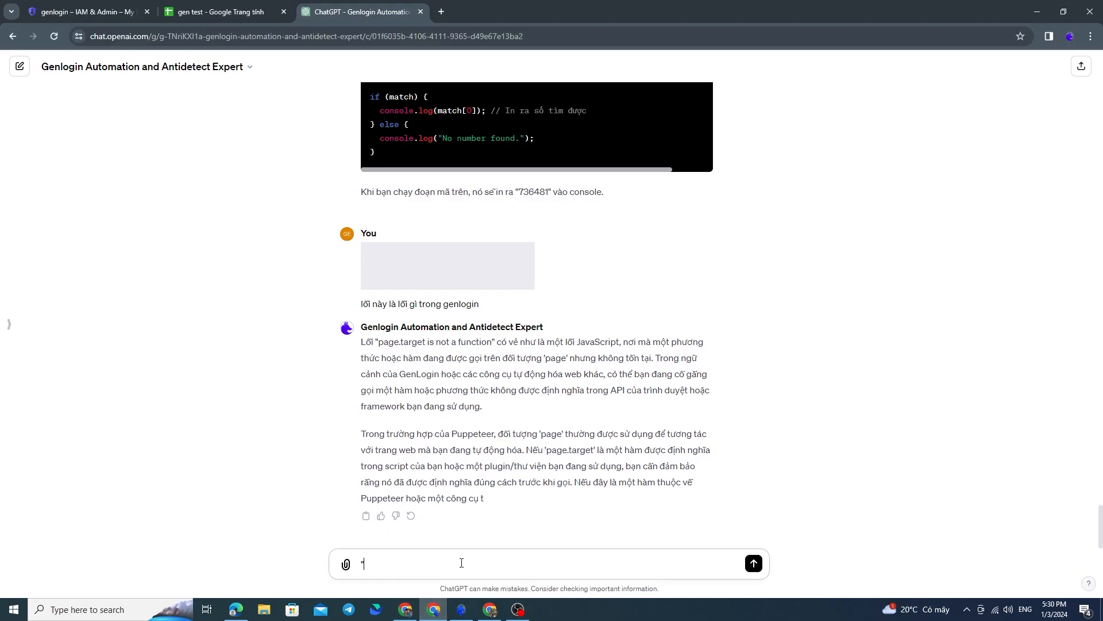
pyautogui.hotkey('ctrl', 'v')
pyautogui.write('"')
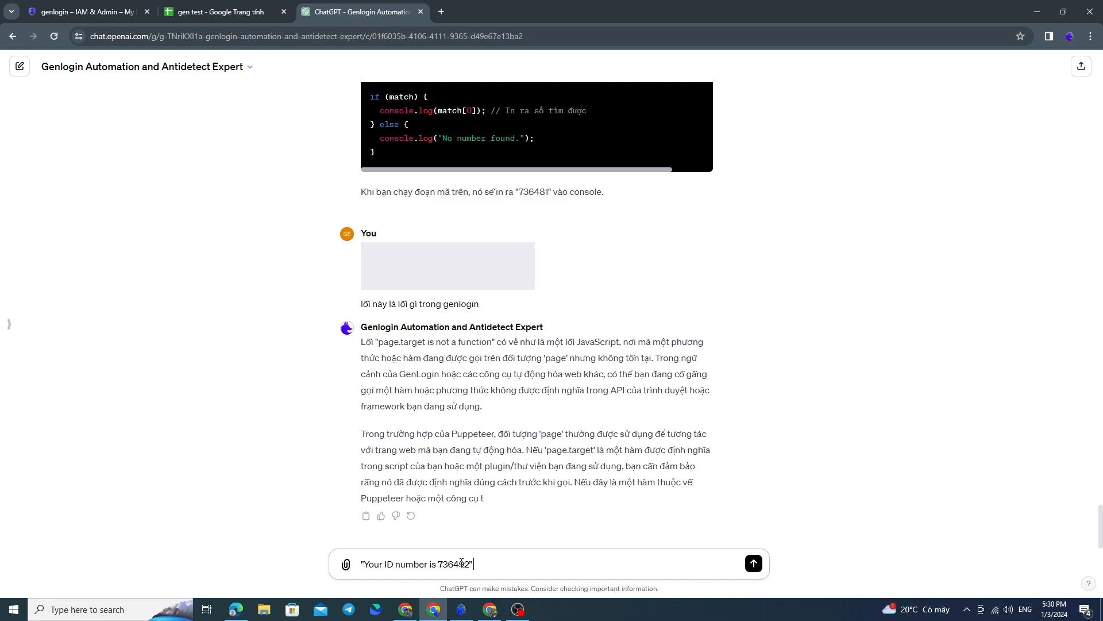
pyautogui.hotkey('shift', 'Return')
pyautogui.write('c')
pyautogui.write('ho tôi câu lenejh')
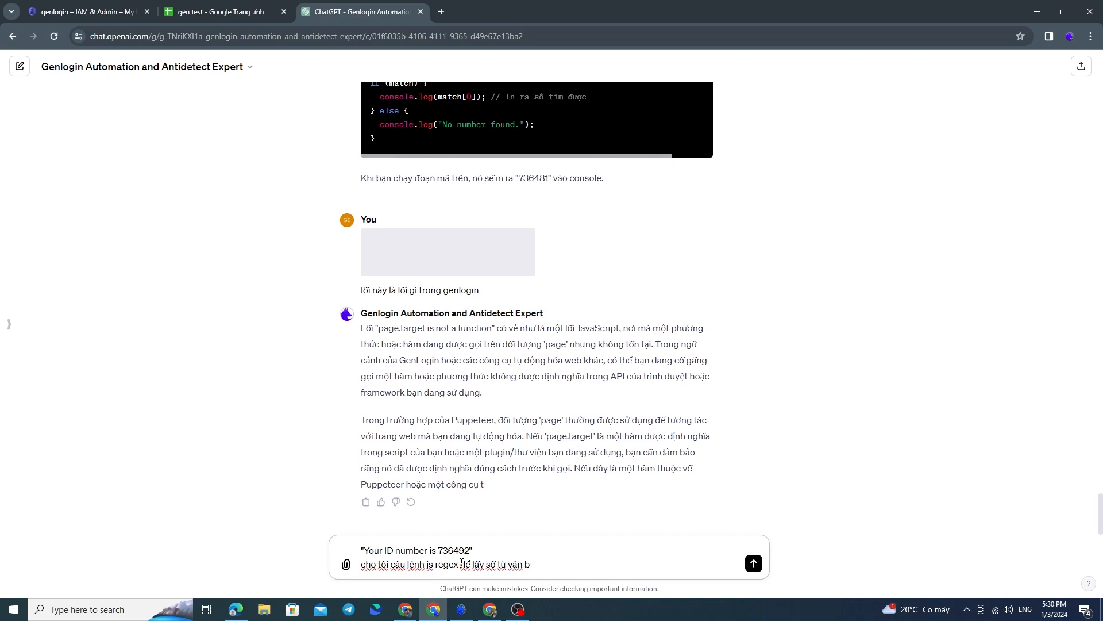
pyautogui.press('Return')
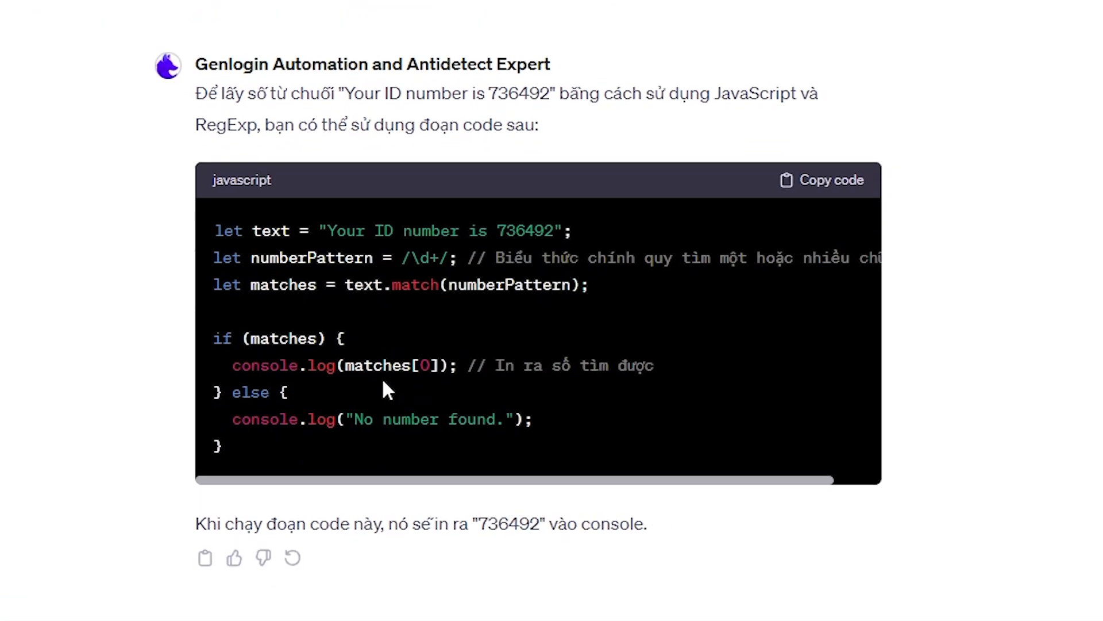
# Copy the regex pattern from ChatGPT's code into the RegExp node's expression as \d+/ in GenLogin, and test it
pyautogui.scroll(1, 460, 426)
pyautogui.scroll(1, 390, 381)
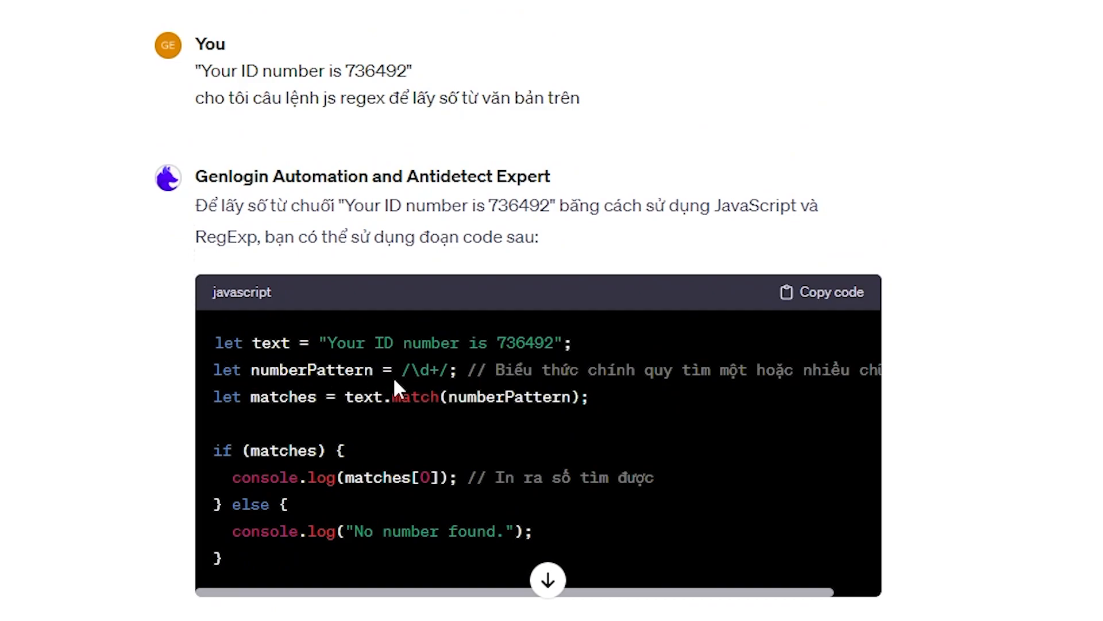
pyautogui.moveTo(420, 369); pyautogui.dragTo(445, 371)
pyautogui.hotkey('ctrl', 'c')
pyautogui.click(442, 370)
pyautogui.click(461, 609)
pyautogui.click(427, 275)
pyautogui.hotkey('ctrl', 'v')
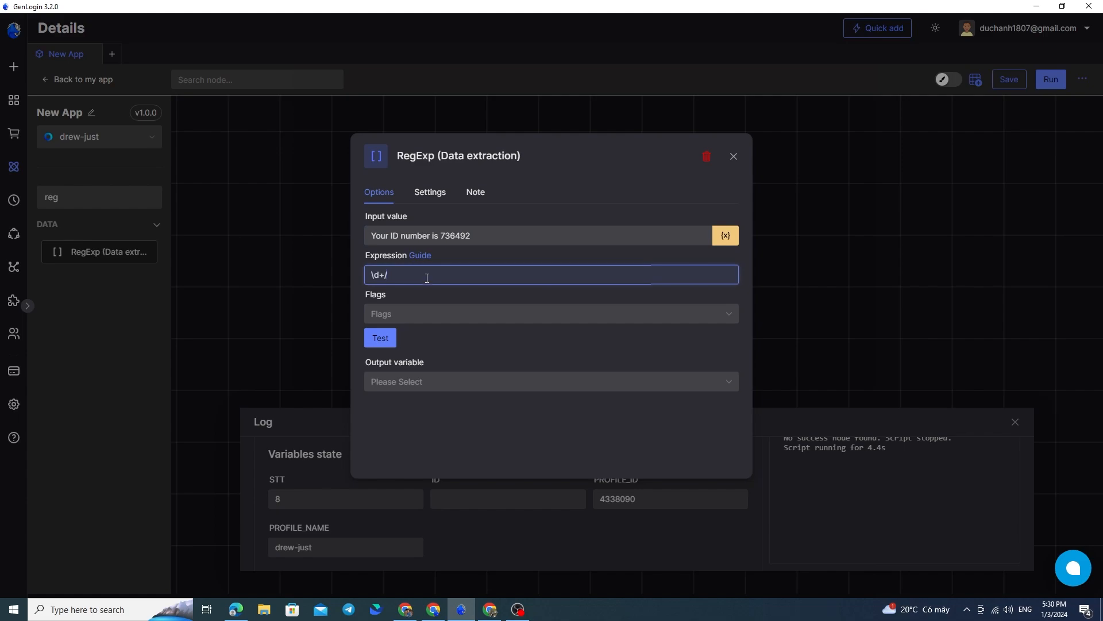
pyautogui.click(458, 294)
pyautogui.click(381, 339)
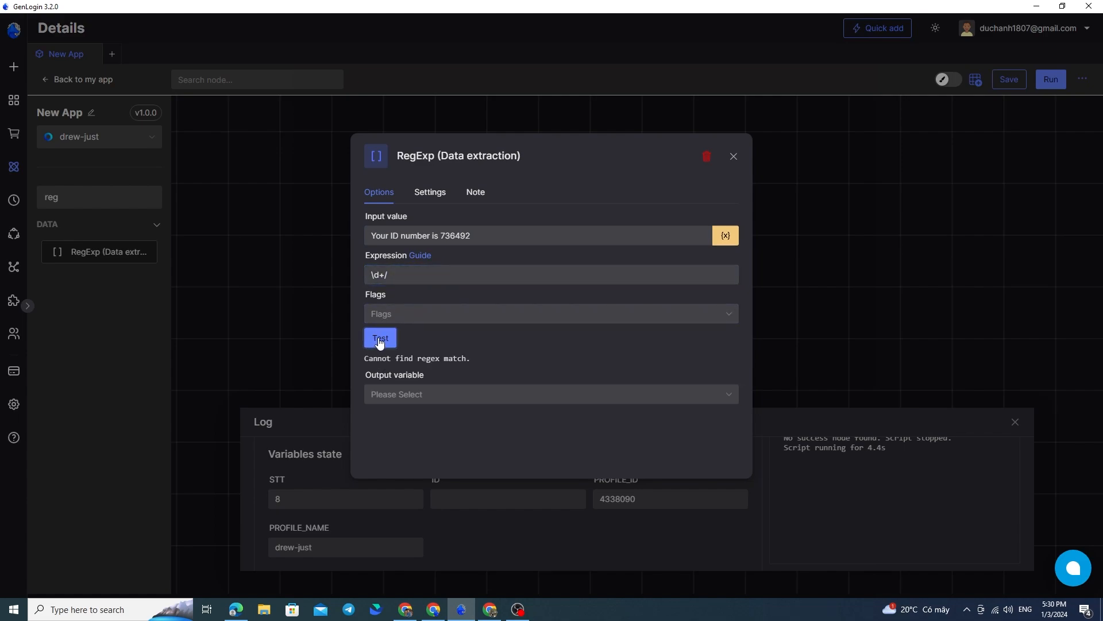
# Correct the RegExp expression to \d+ and test the number extraction again
pyautogui.click(406, 273)
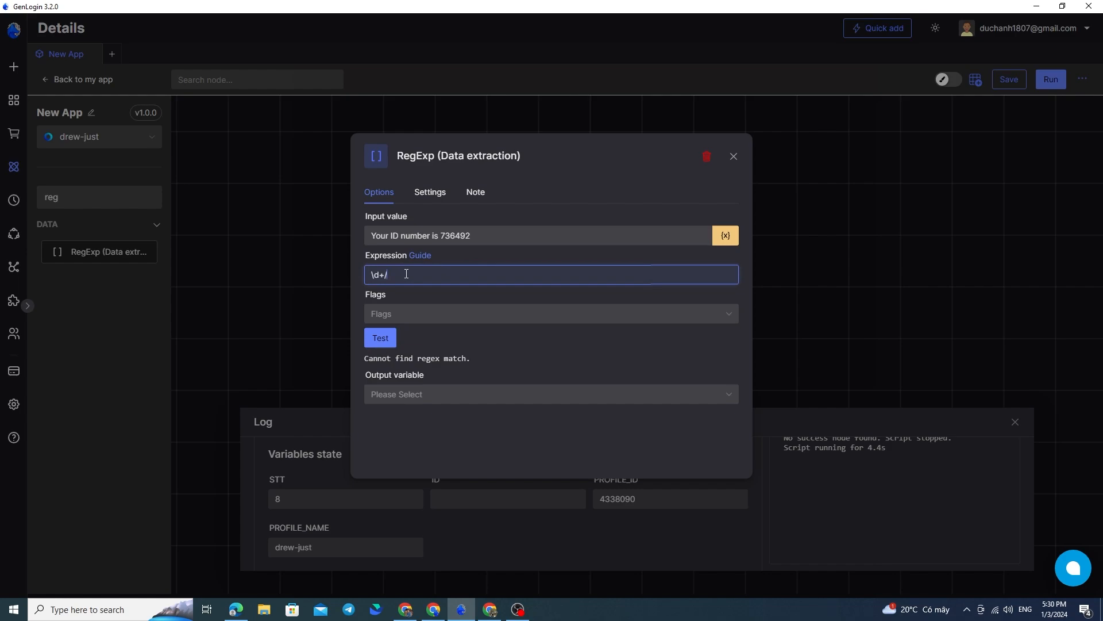
pyautogui.click(394, 340)
pyautogui.doubleClick(375, 361)
pyautogui.click(433, 365)
pyautogui.doubleClick(387, 360)
pyautogui.click(386, 359)
pyautogui.doubleClick(388, 361)
pyautogui.click(393, 364)
pyautogui.doubleClick(394, 363)
pyautogui.click(386, 372)
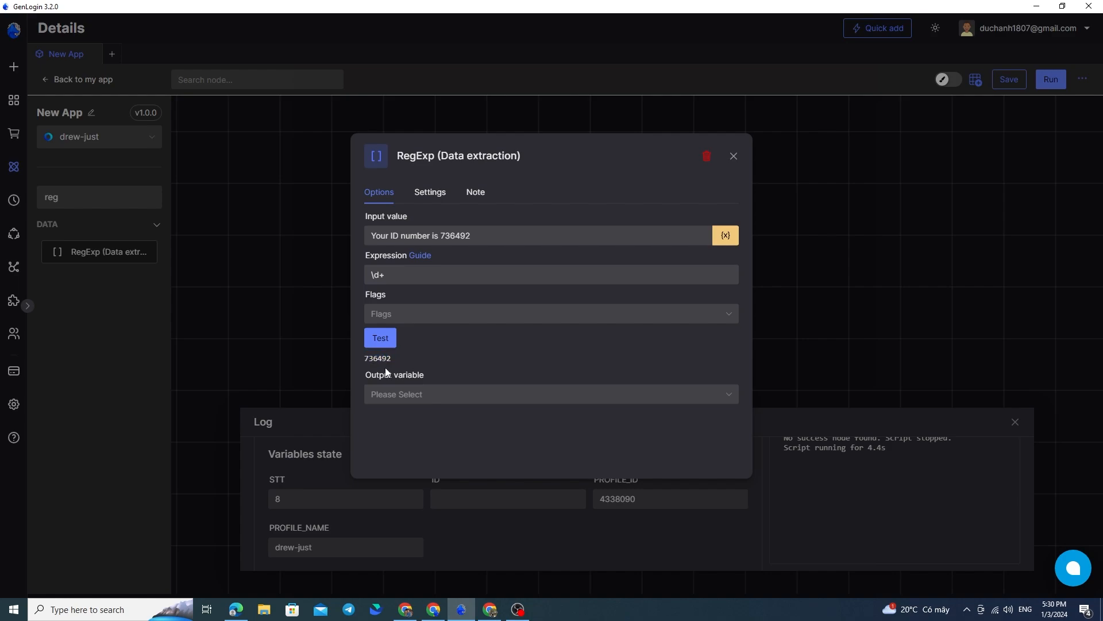
# Set the RegExp node's output variable to ID and close its settings
pyautogui.click(467, 396)
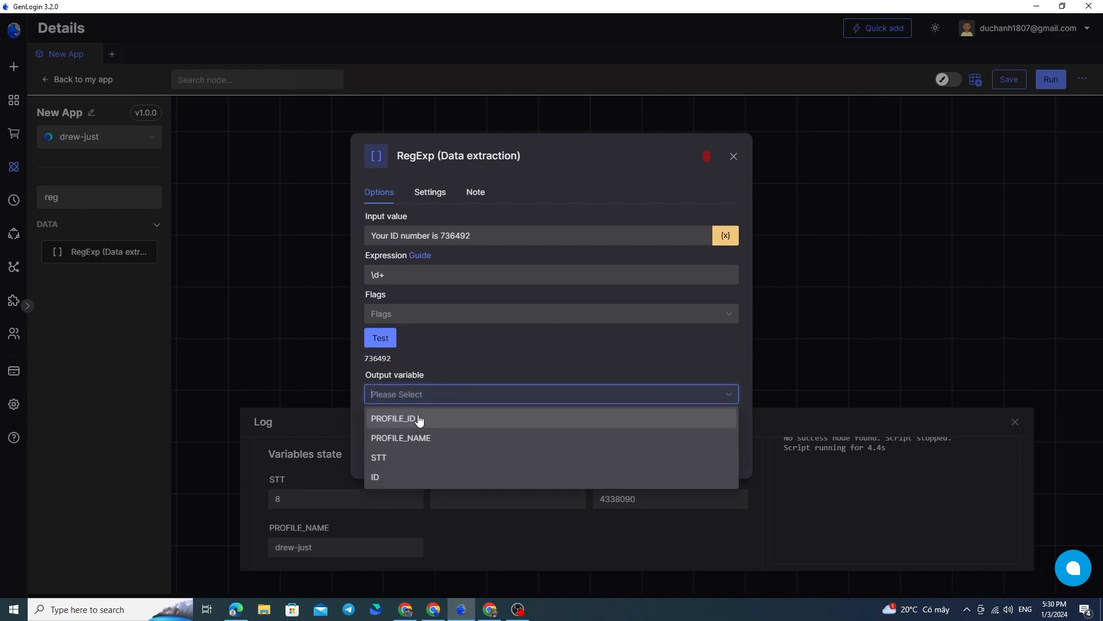
pyautogui.click(425, 458)
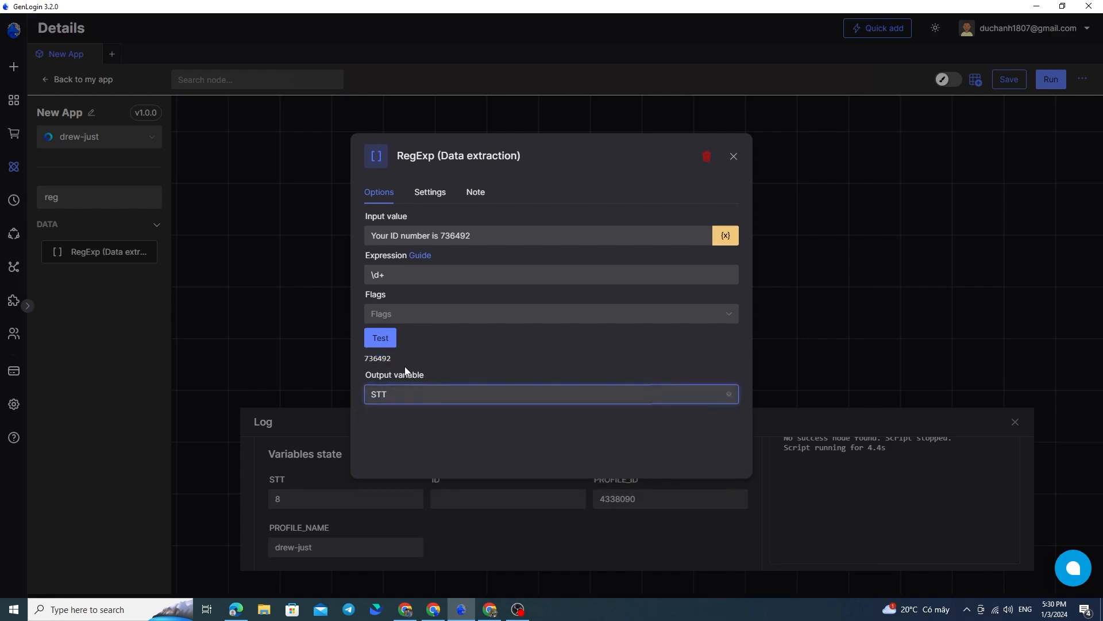
pyautogui.click(423, 394)
pyautogui.click(402, 476)
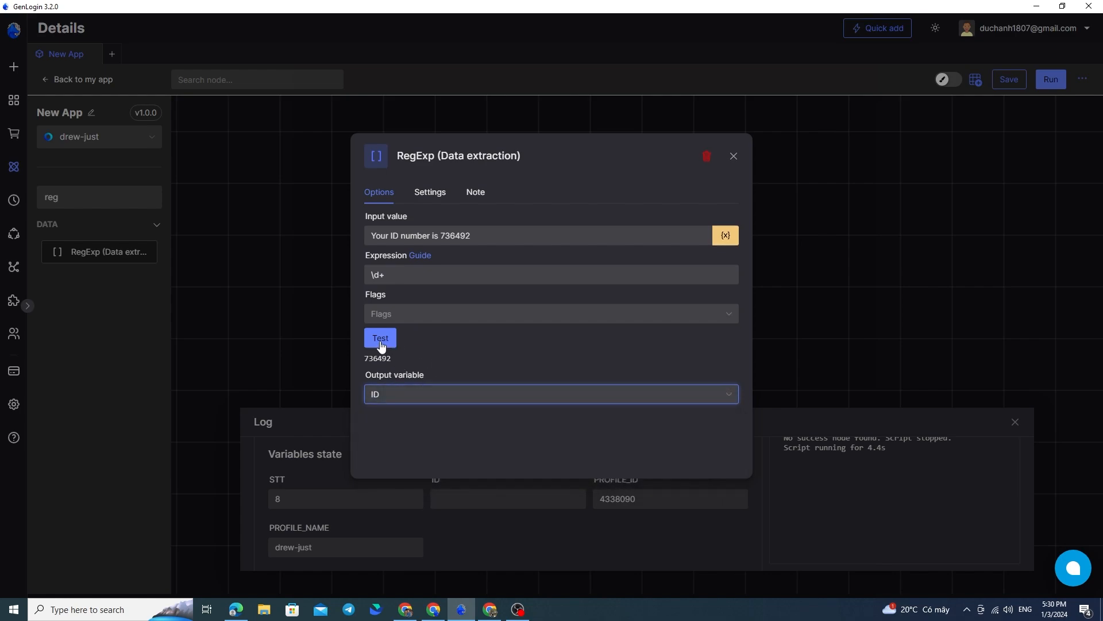
pyautogui.click(733, 157)
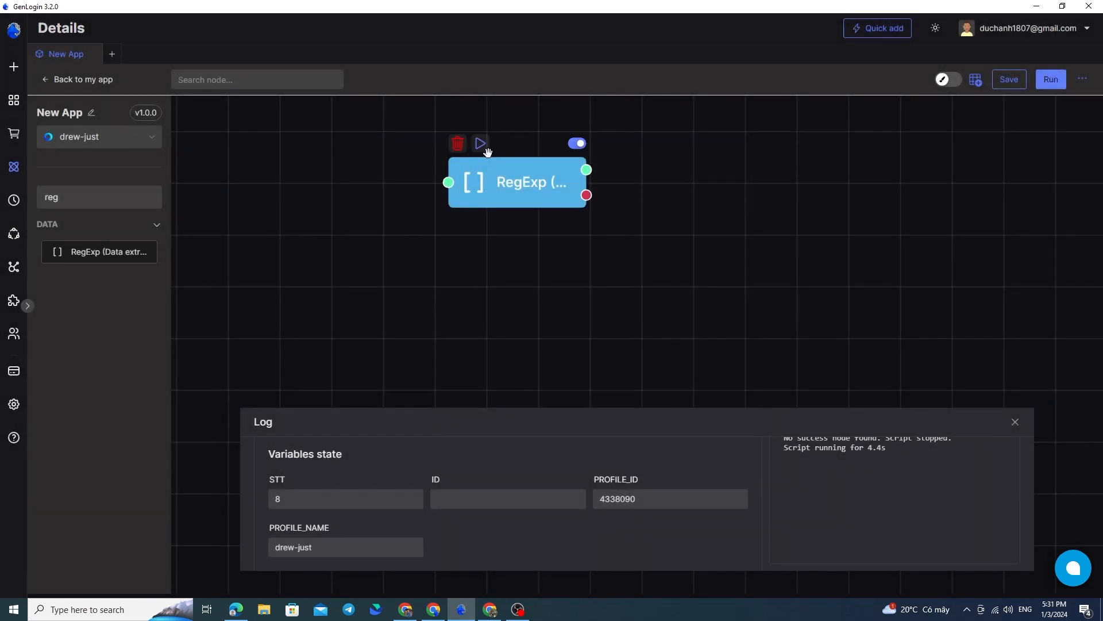
# Run the RegExp node on its own and check the ID variable in the log
pyautogui.click(482, 147)
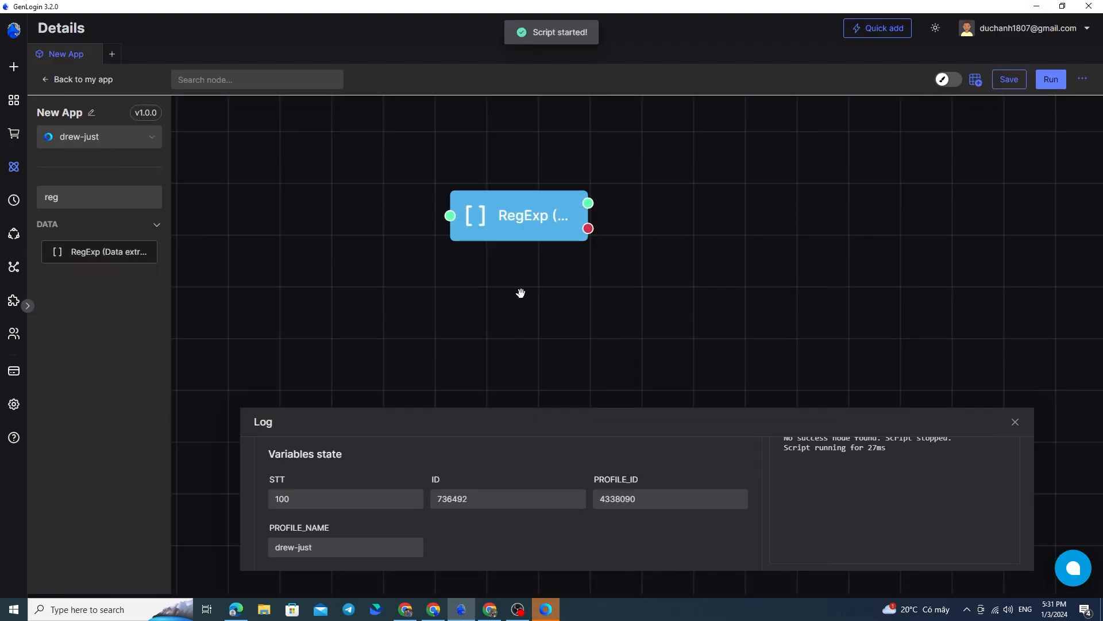
pyautogui.moveTo(478, 500); pyautogui.dragTo(449, 498)
pyautogui.moveTo(544, 222); pyautogui.dragTo(510, 259)
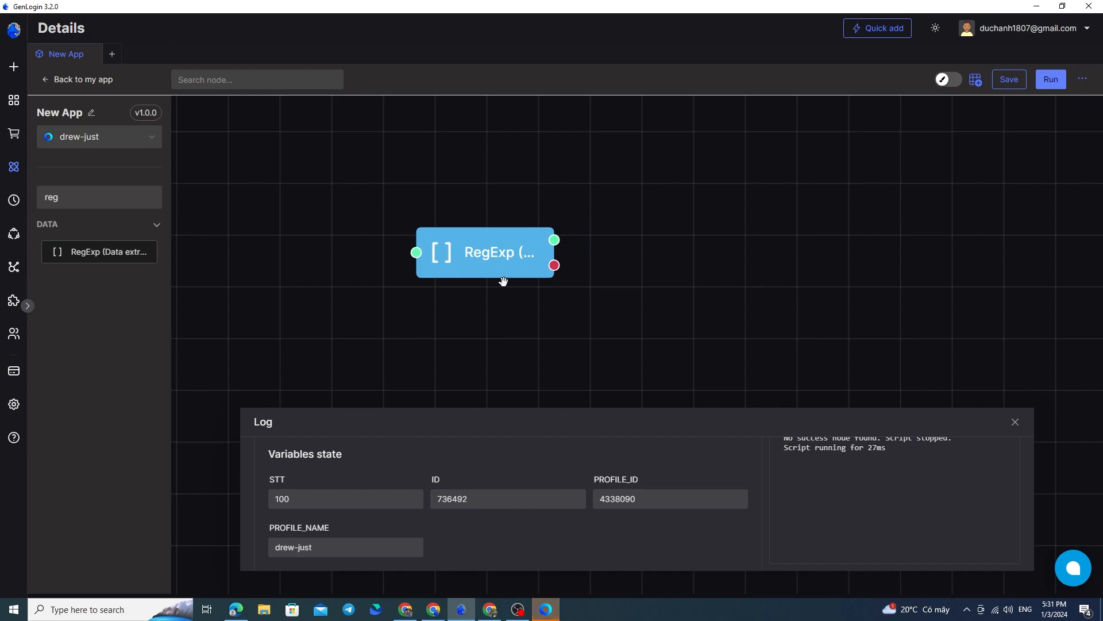
# Reopen the RegExp node, add the Global (g) flag with the default matched index, and test the extraction
pyautogui.doubleClick(508, 258)
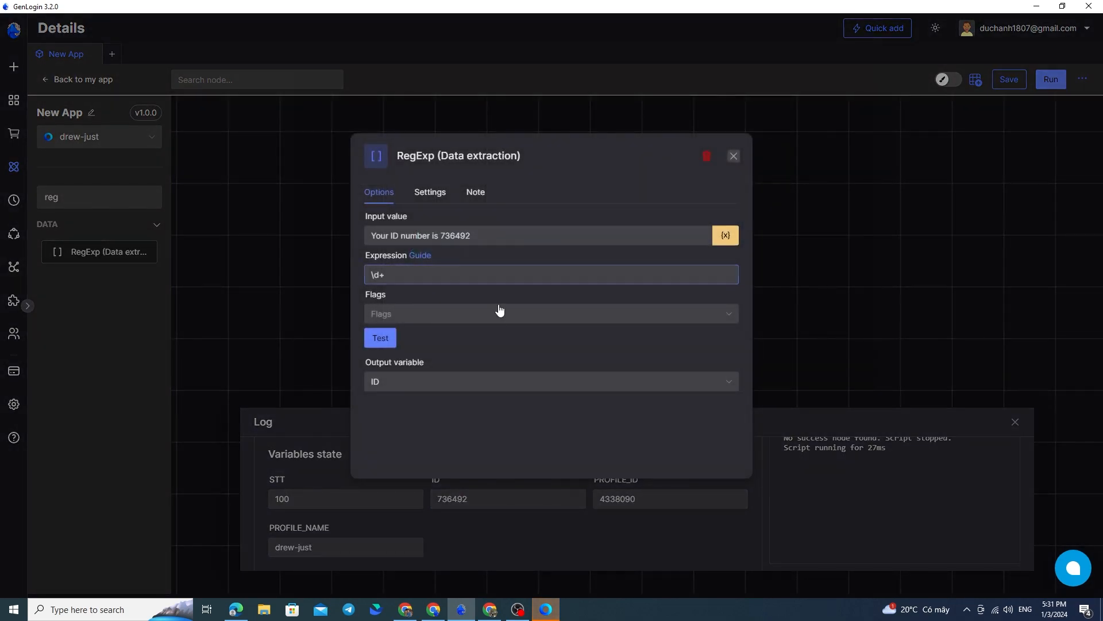
pyautogui.click(449, 316)
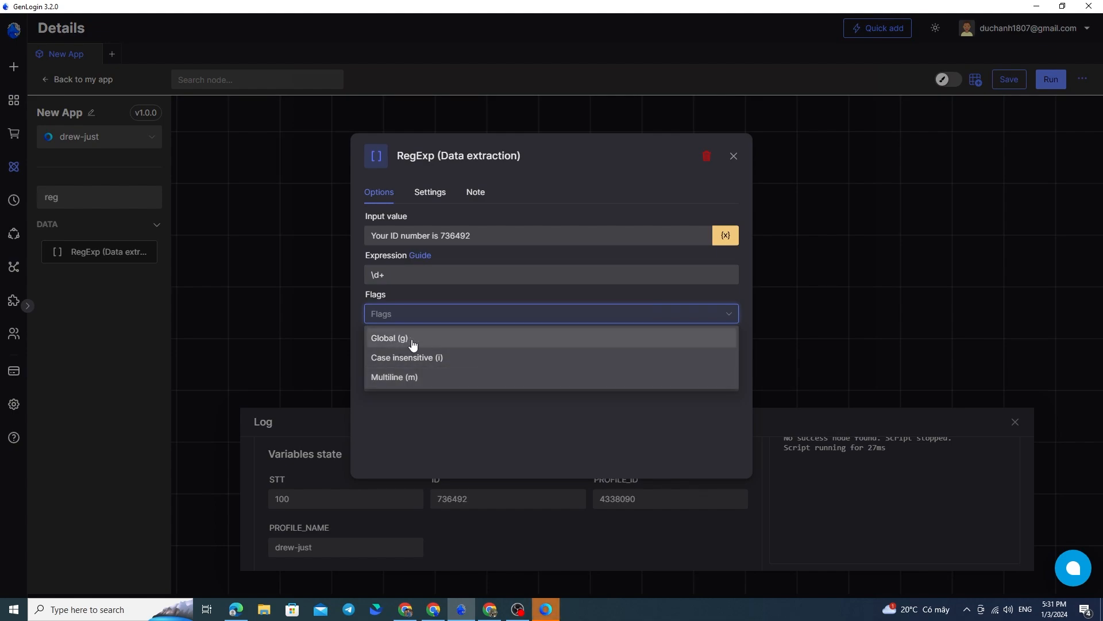
pyautogui.click(412, 343)
pyautogui.click(471, 400)
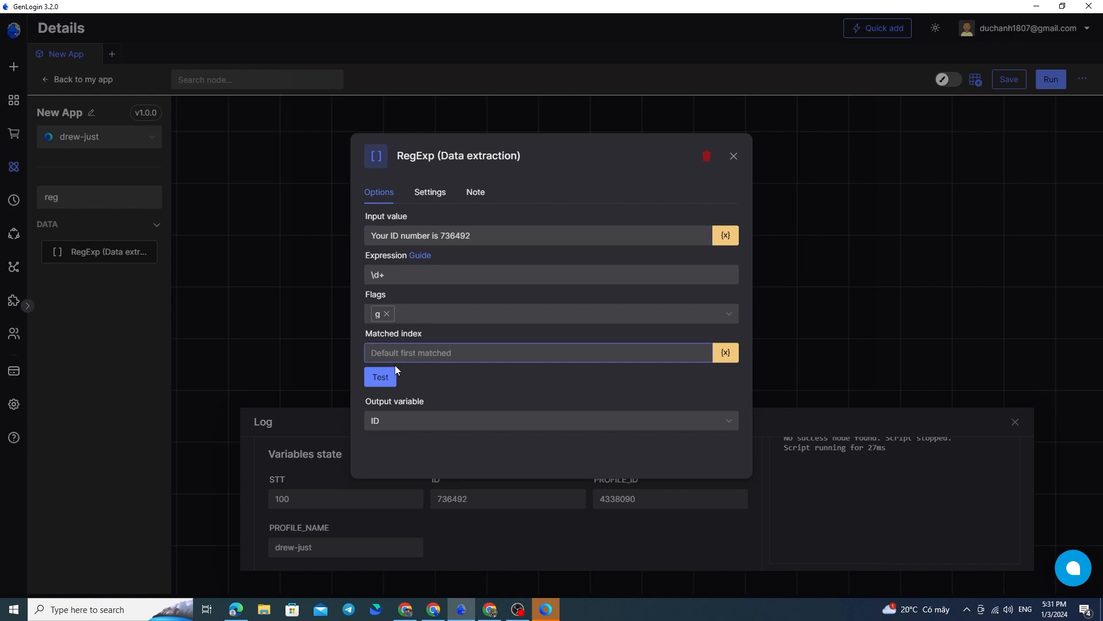
pyautogui.click(389, 381)
pyautogui.doubleClick(385, 397)
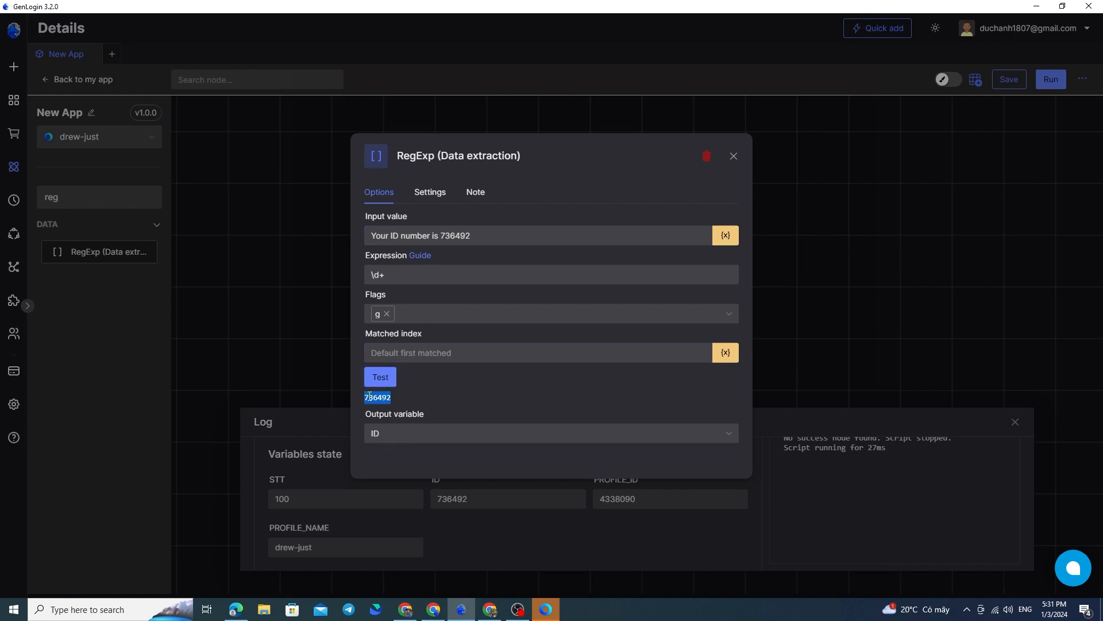
# Replace the Global flag with Multiline (m) and test the extraction
pyautogui.click(423, 320)
pyautogui.click(425, 377)
pyautogui.click(387, 313)
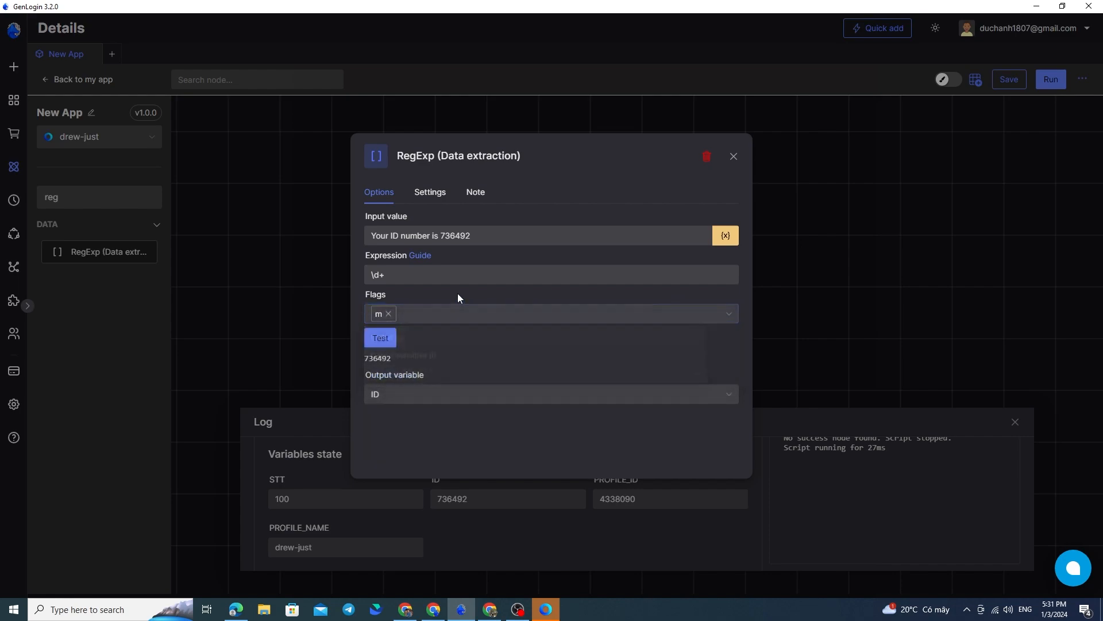
pyautogui.click(392, 341)
pyautogui.click(392, 341)
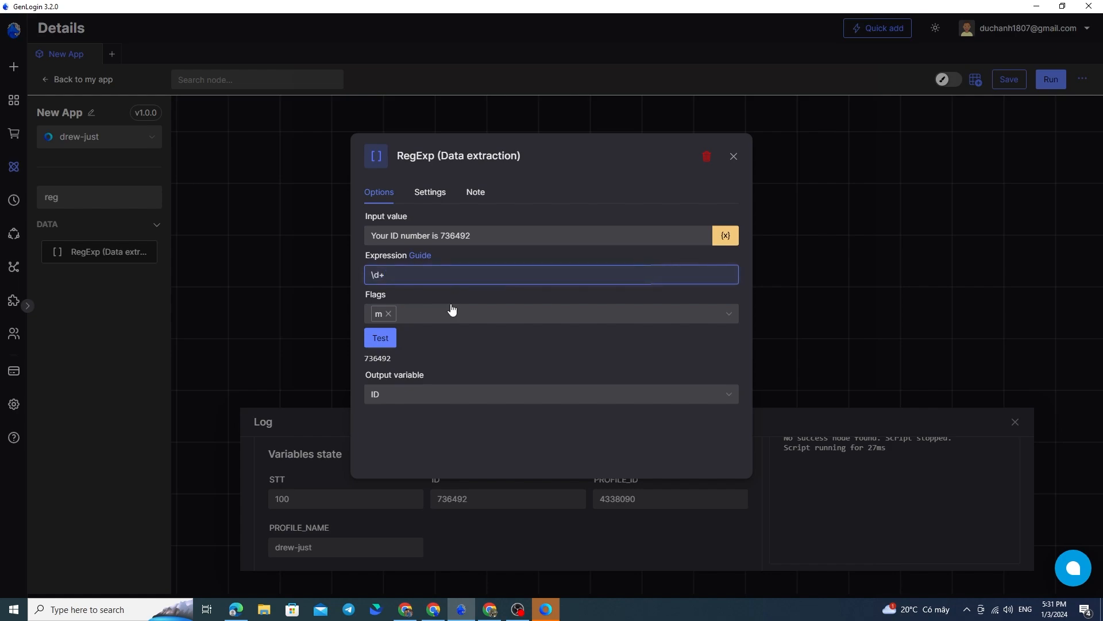
# Replace the Multiline flag with Case insensitive (i), inspect the capitalised word in the input value, and close the node settings
pyautogui.click(443, 314)
pyautogui.click(393, 312)
pyautogui.click(411, 358)
pyautogui.click(460, 424)
pyautogui.click(449, 242)
pyautogui.moveTo(400, 236); pyautogui.dragTo(394, 236)
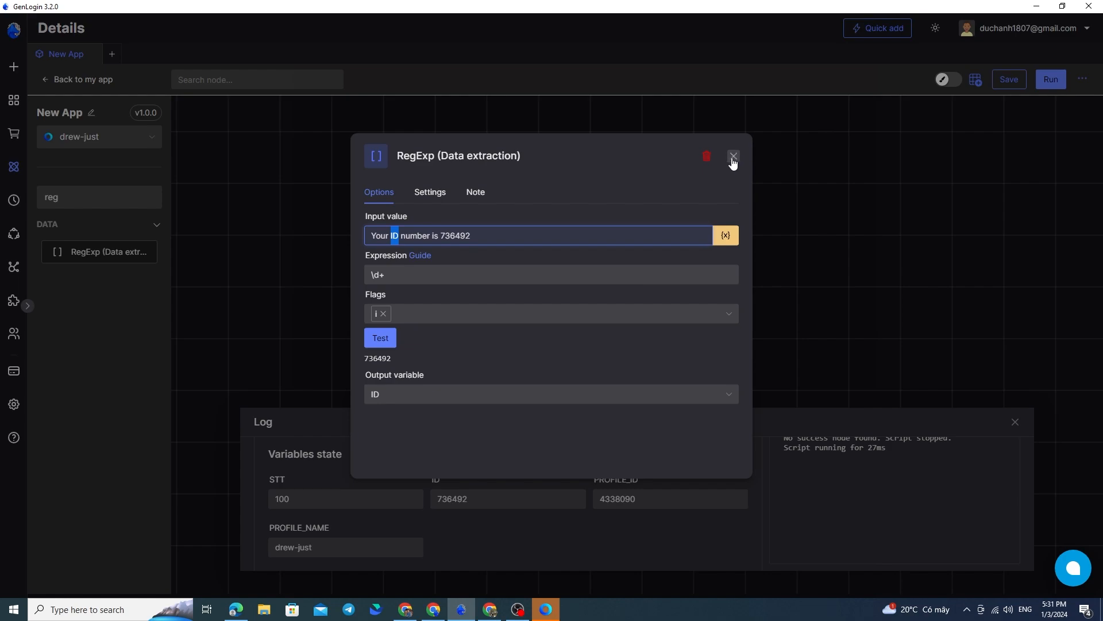
pyautogui.click(733, 163)
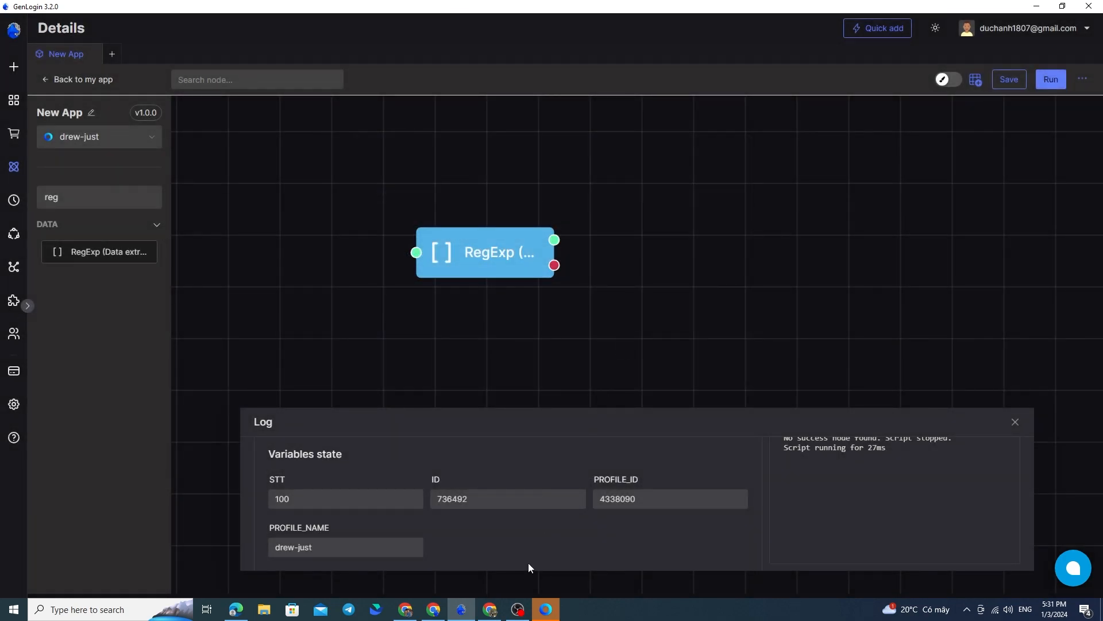
# Add an IMAP (Read mail) node to the canvas and open its settings
pyautogui.moveTo(509, 258); pyautogui.dragTo(523, 316)
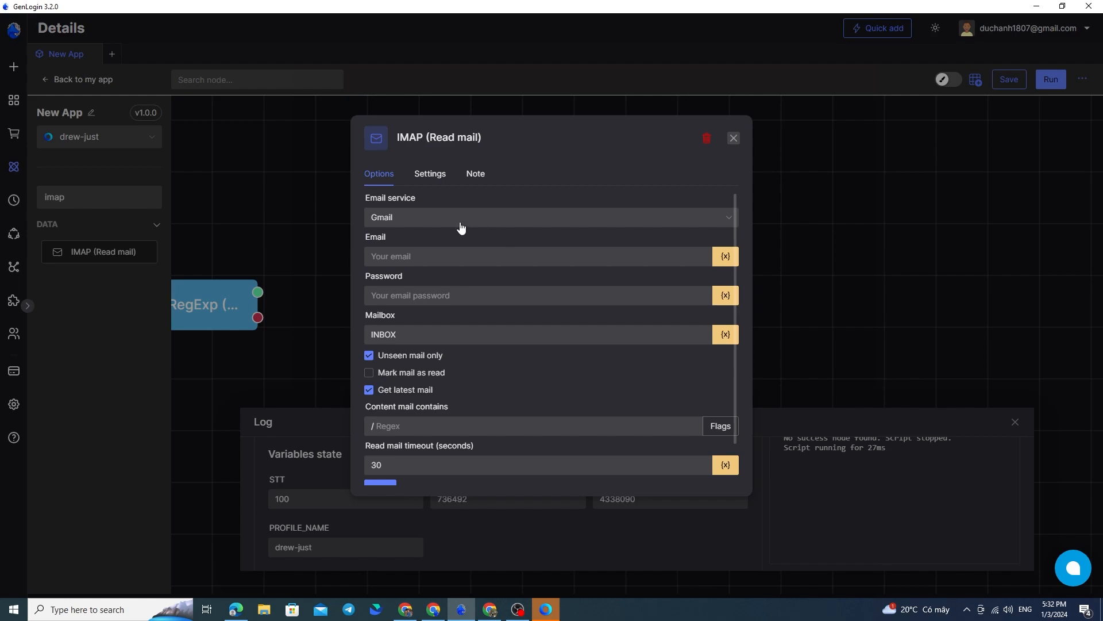
pyautogui.moveTo(433, 138); pyautogui.dragTo(533, 143)
pyautogui.click(533, 143)
pyautogui.moveTo(407, 140); pyautogui.dragTo(495, 143)
pyautogui.click(495, 143)
# Set the IMAP node's email service to Custom and examine its IMAP host and port fields
pyautogui.click(421, 217)
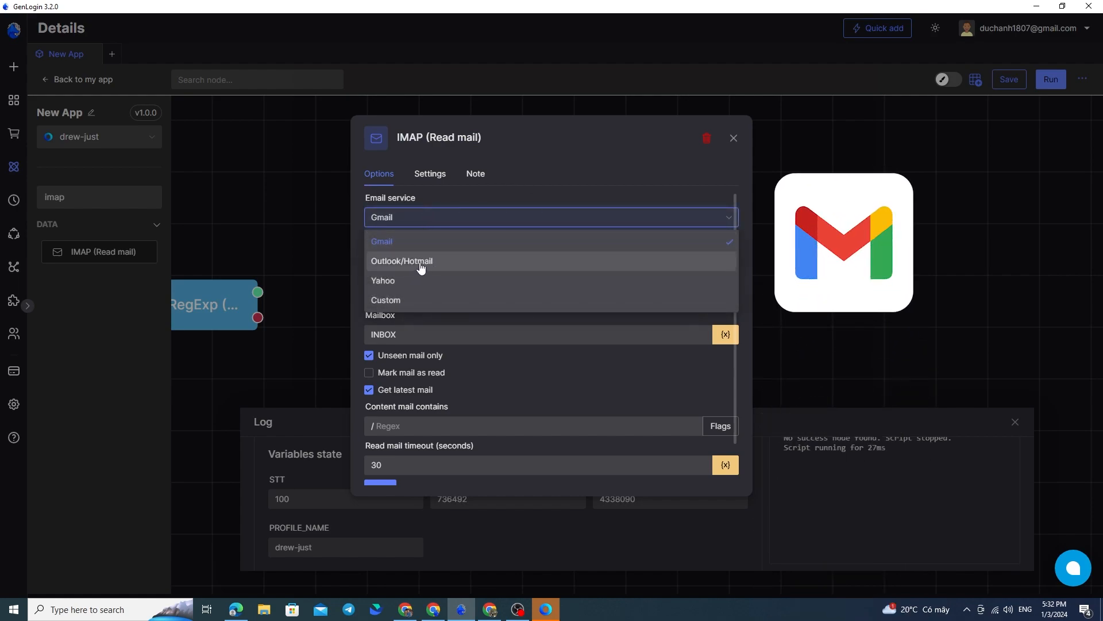
pyautogui.click(409, 302)
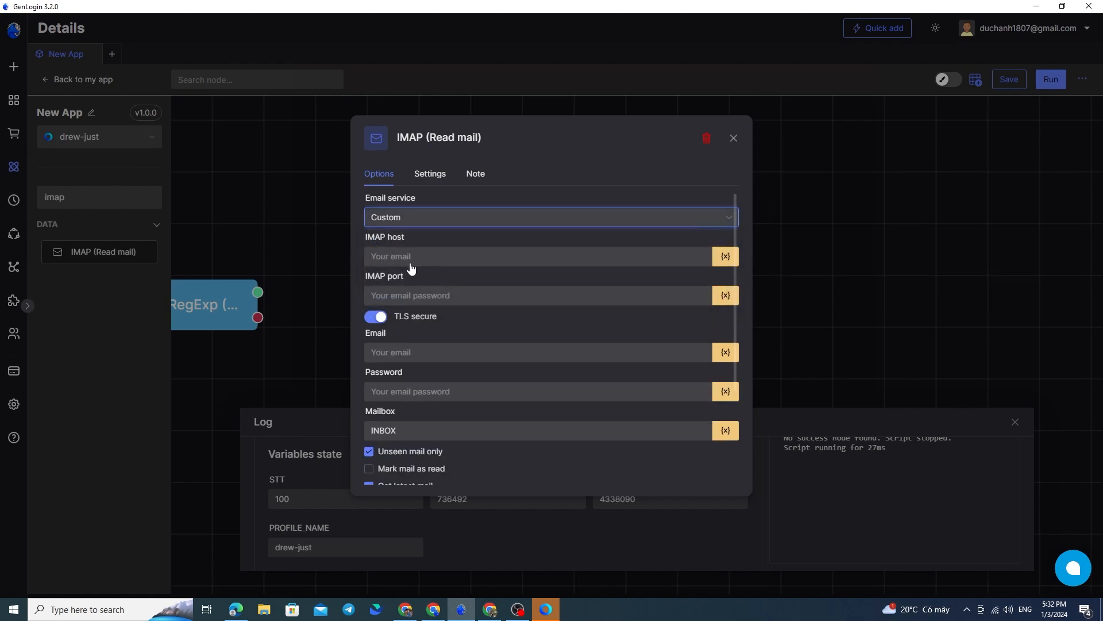
pyautogui.click(408, 261)
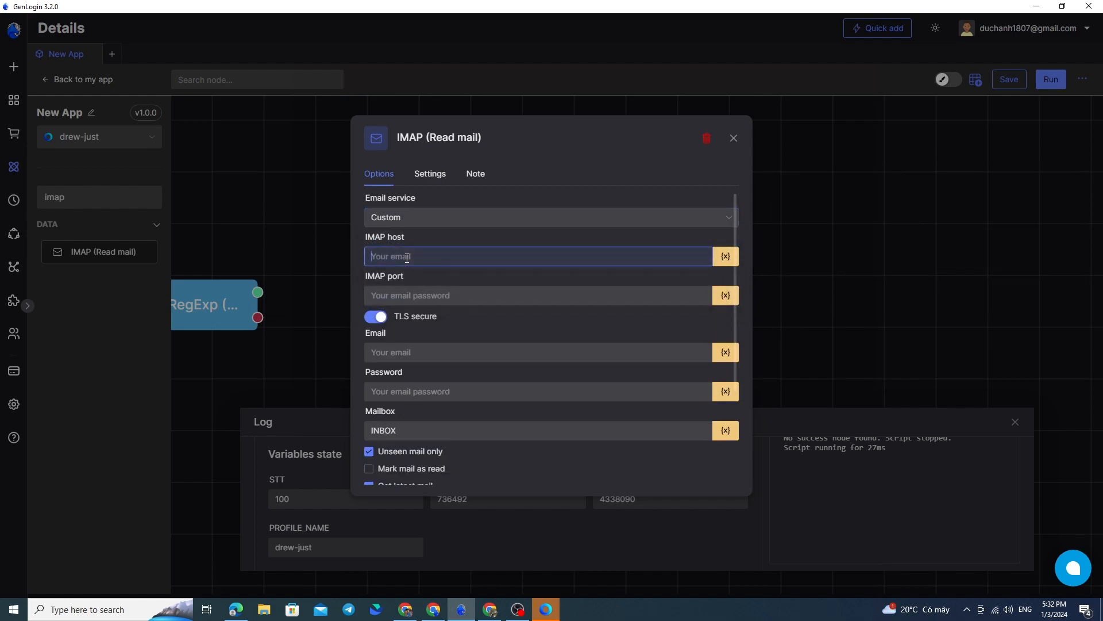
pyautogui.click(409, 295)
# Set the email service to Outlook/Hotmail and enter the mail account's e-mail address
pyautogui.click(416, 221)
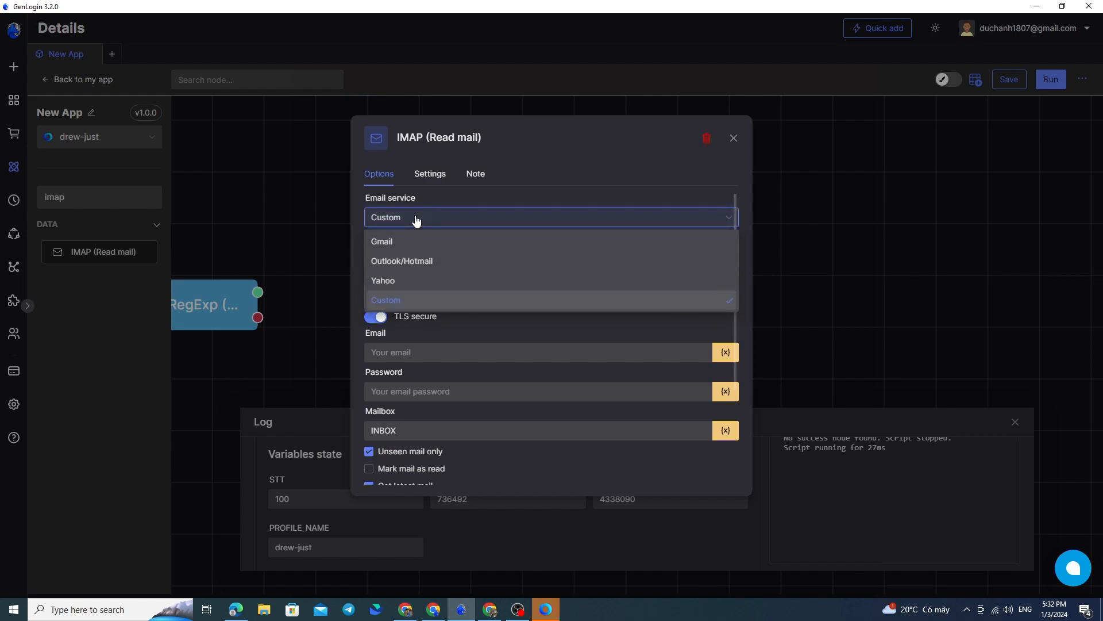
pyautogui.click(422, 262)
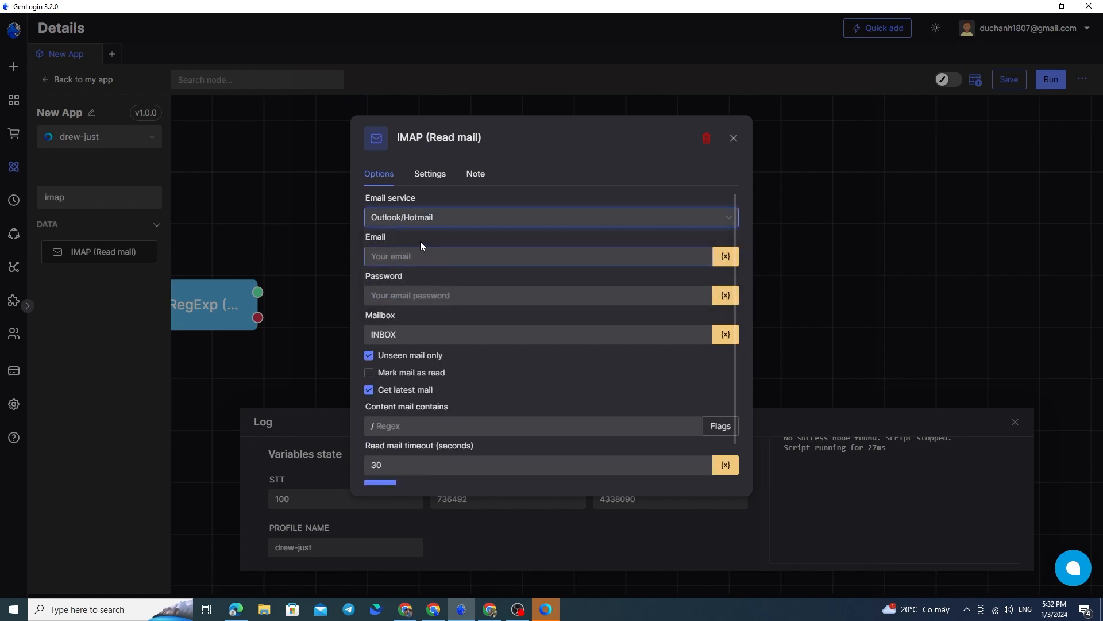
pyautogui.click(449, 254)
pyautogui.write('...')
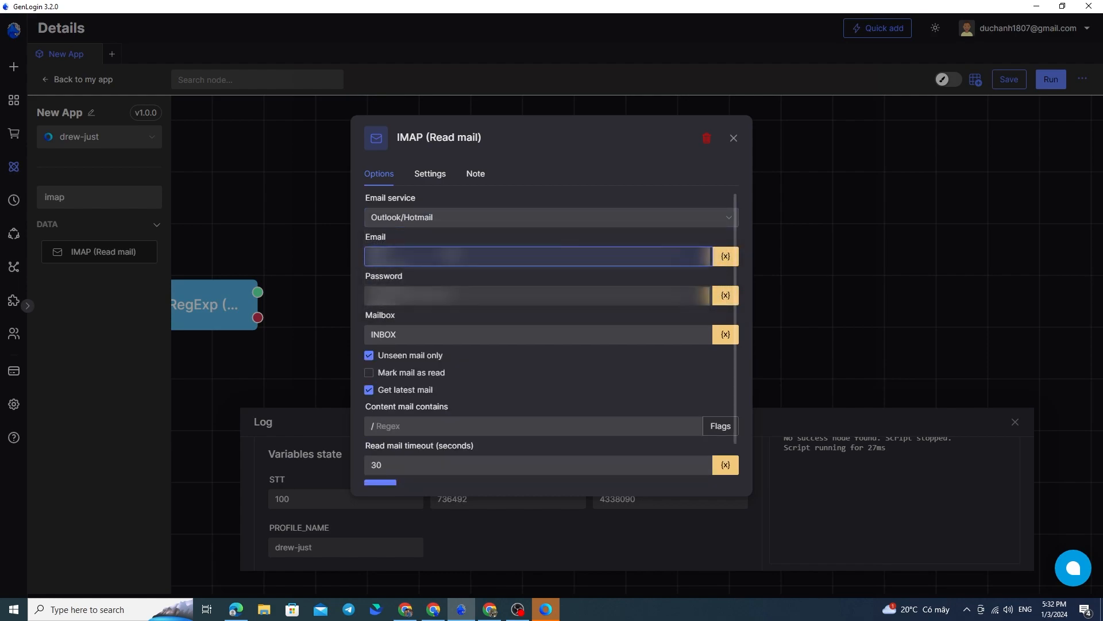
pyautogui.write('...')
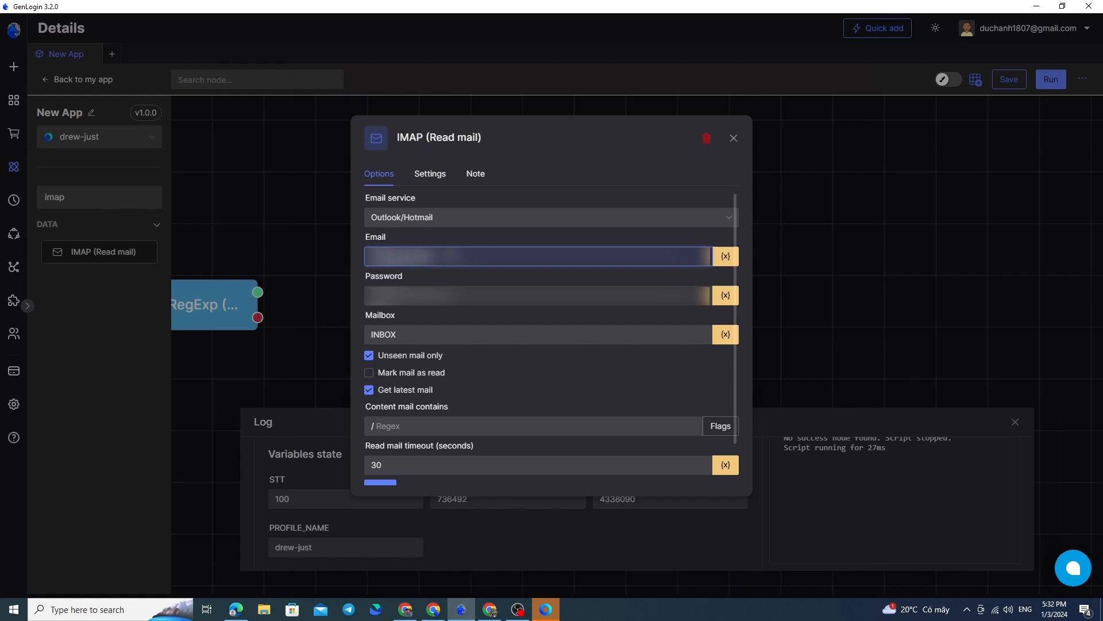
pyautogui.write('......')
# Enter the mail account's password in the IMAP node's Password field
pyautogui.click(446, 297)
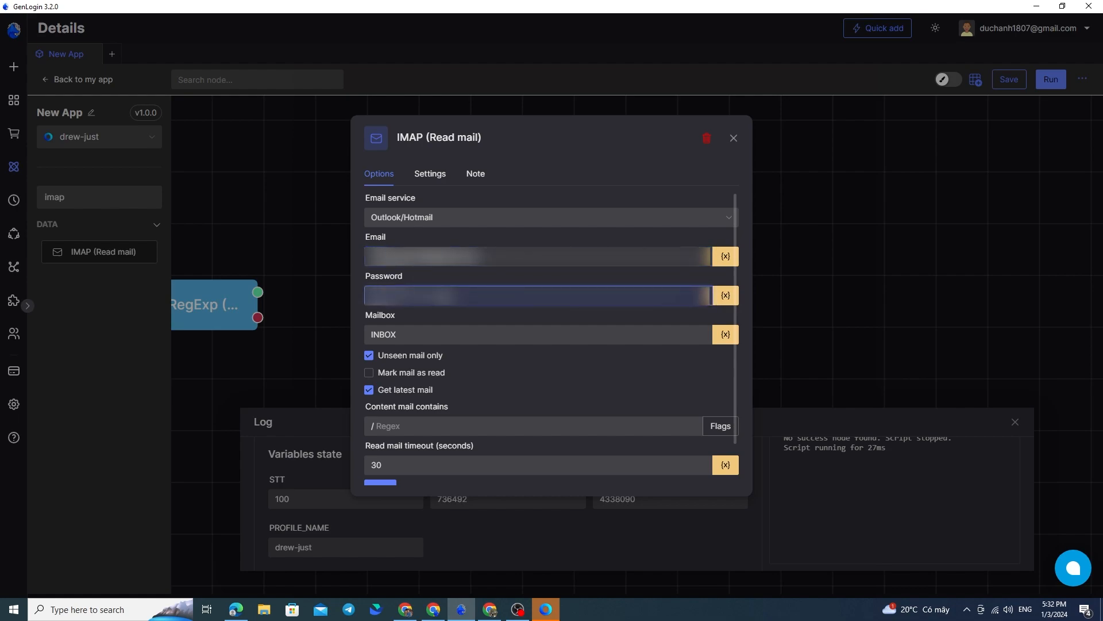
pyautogui.write('...')
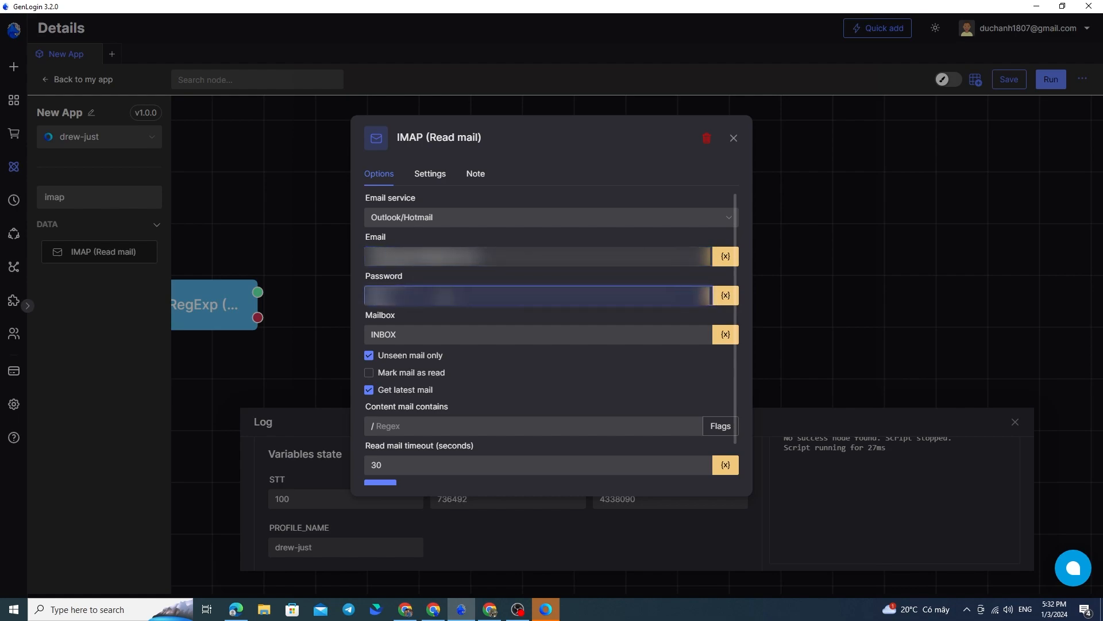
pyautogui.write('...')
pyautogui.click(465, 257)
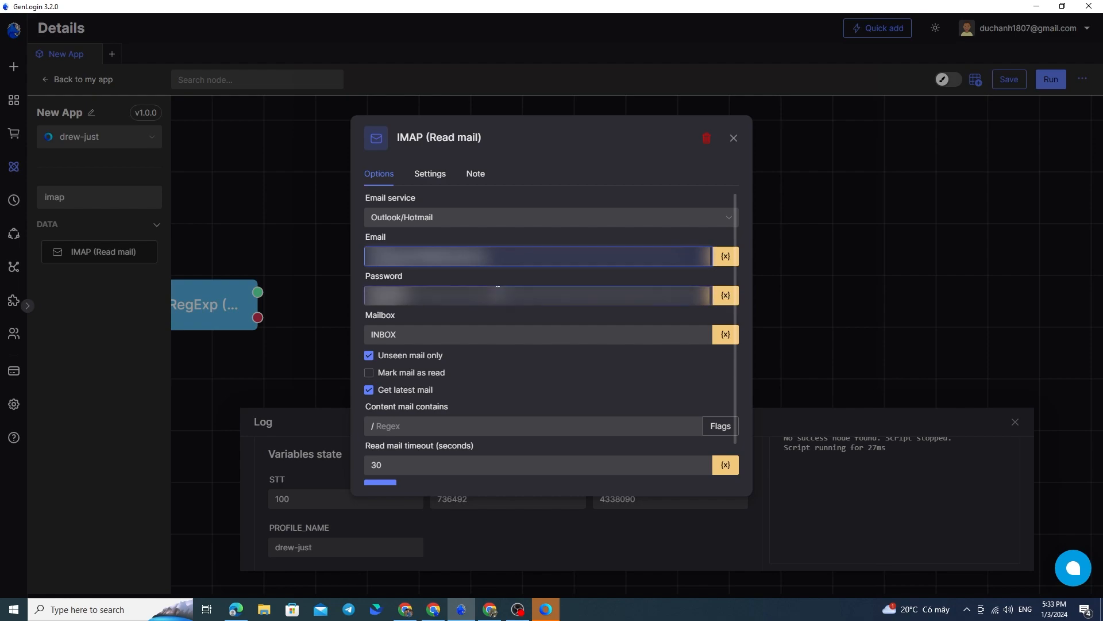
# Change the IMAP node's mailbox to SENT
pyautogui.click(465, 316)
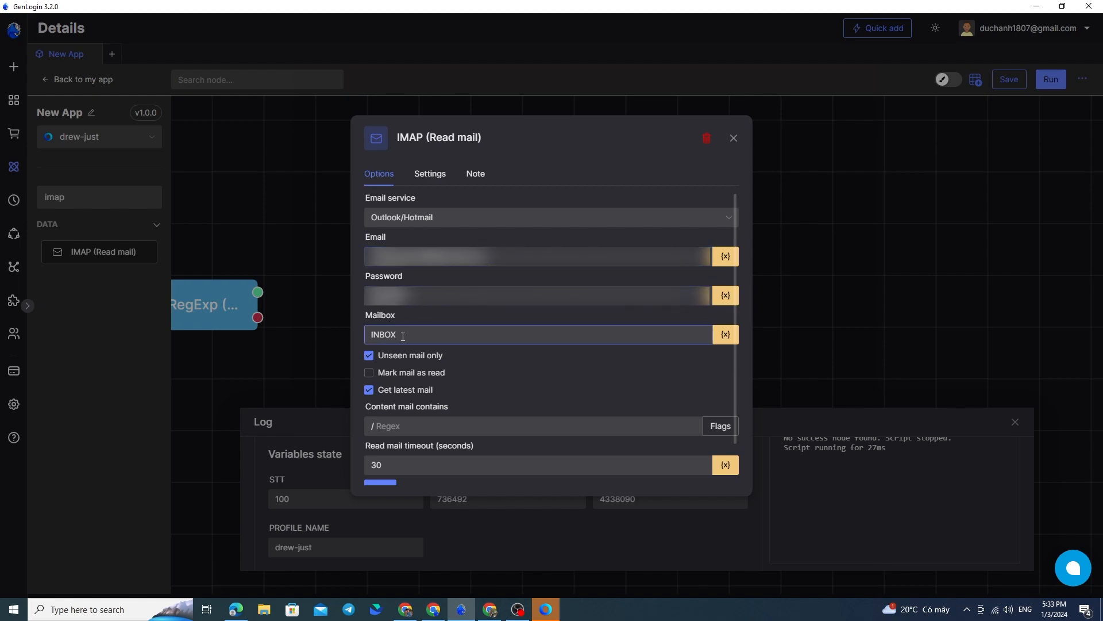
pyautogui.moveTo(402, 333); pyautogui.dragTo(353, 332)
pyautogui.click(438, 331)
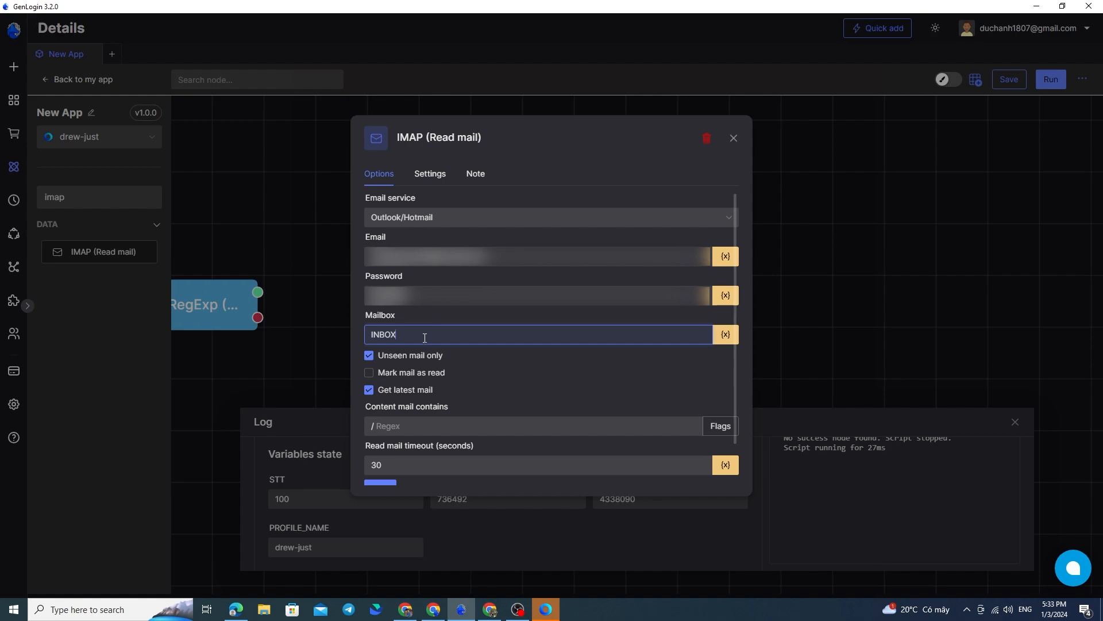
pyautogui.press('BackSpace')
pyautogui.press('BackSpace')
pyautogui.press('BackSpace')
pyautogui.press('BackSpace')
pyautogui.press('BackSpace')
pyautogui.write('SENT')
pyautogui.click(488, 368)
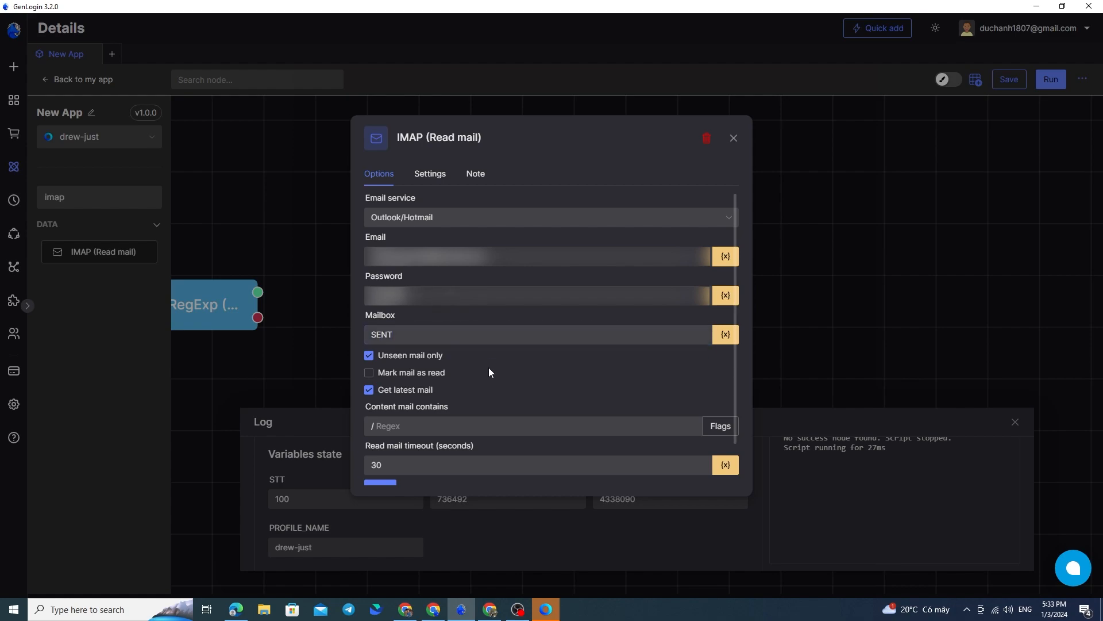
# Set the IMAP node's mailbox to INBOX
pyautogui.doubleClick(422, 338)
pyautogui.write('INBOX')
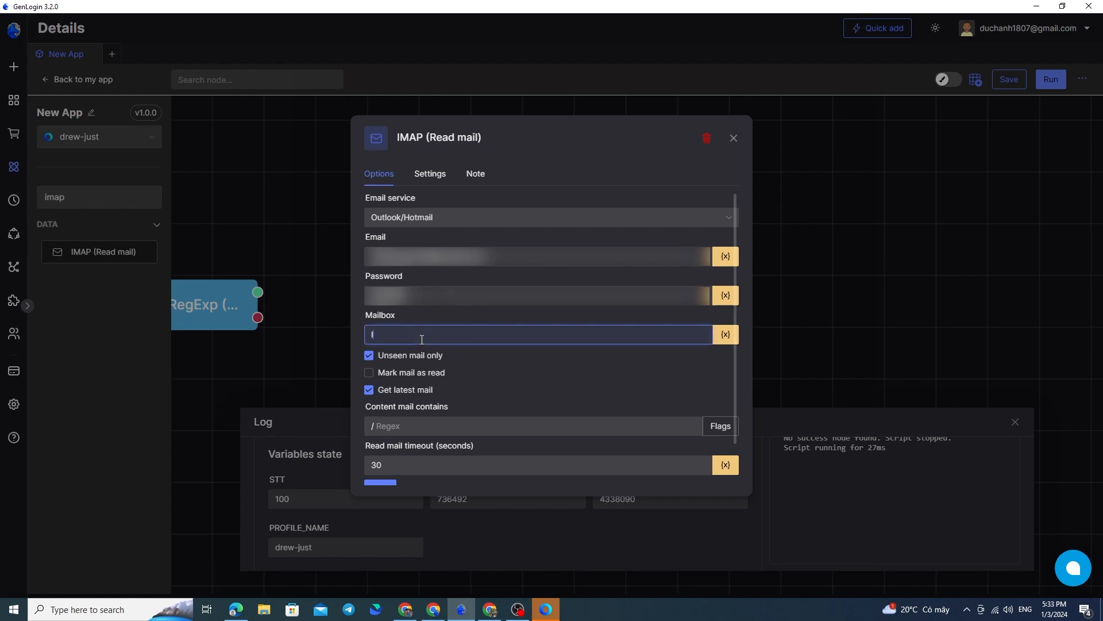
pyautogui.click(515, 381)
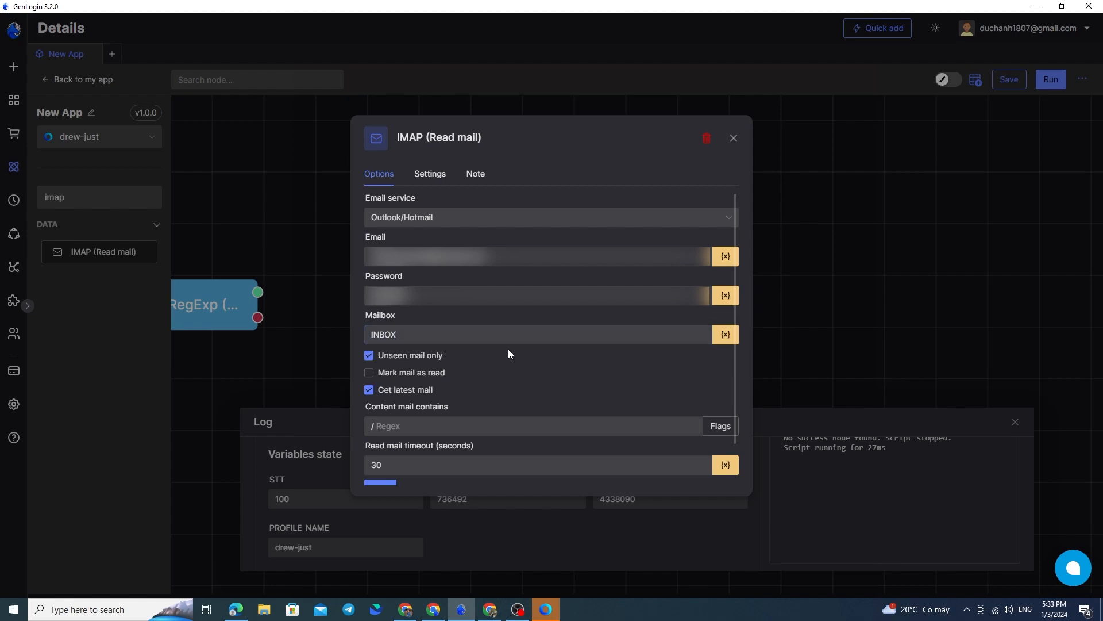
# Review the mail filter options, test the IMAP node without a content regex, and expand the matched mail
pyautogui.scroll(-3, 508, 349)
pyautogui.scroll(3, 460, 325)
pyautogui.scroll(-1, 438, 381)
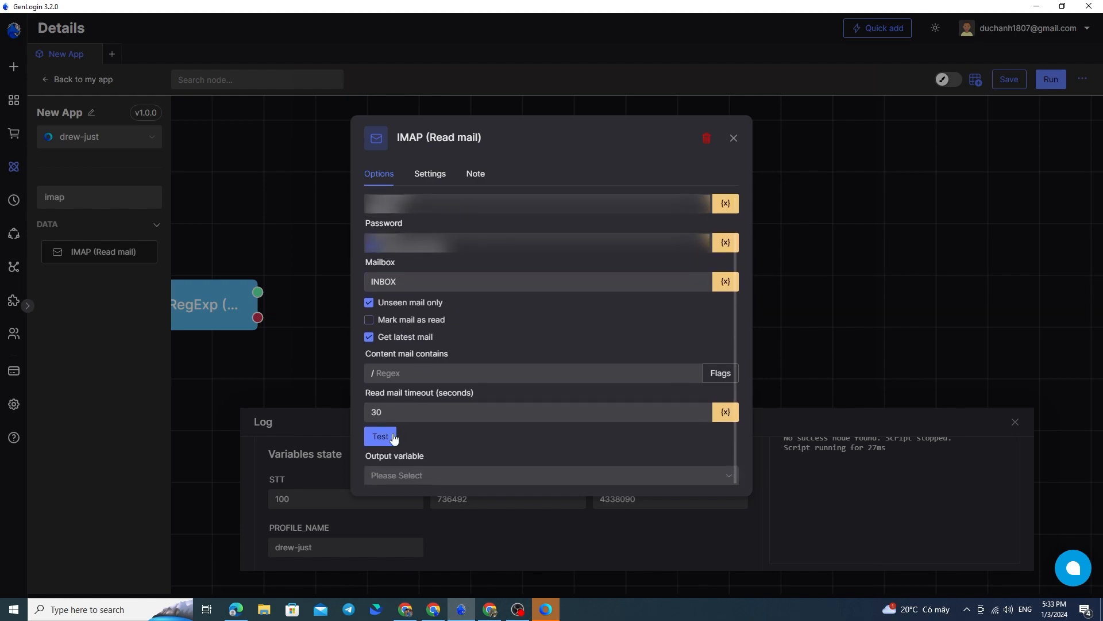
pyautogui.scroll(1, 462, 308)
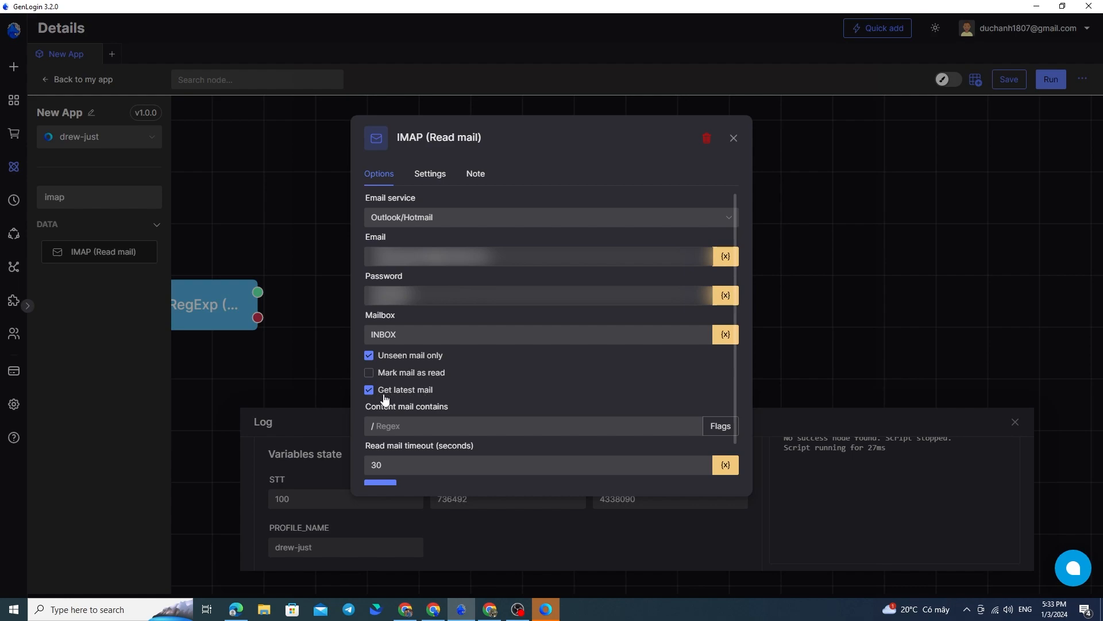
pyautogui.scroll(-1, 466, 361)
pyautogui.click(391, 373)
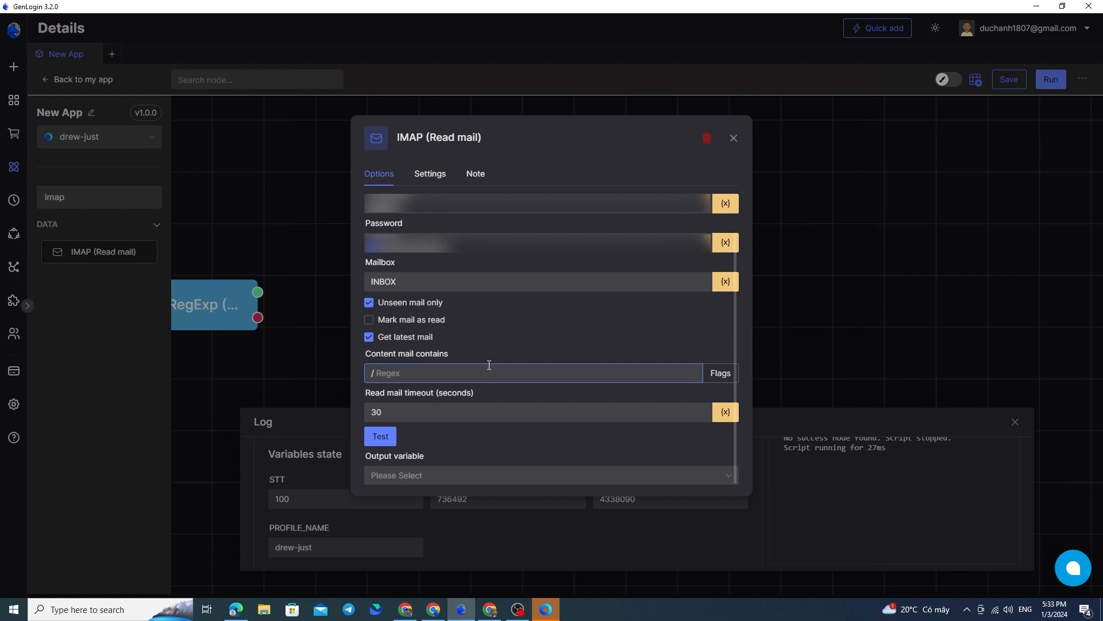
pyautogui.click(393, 436)
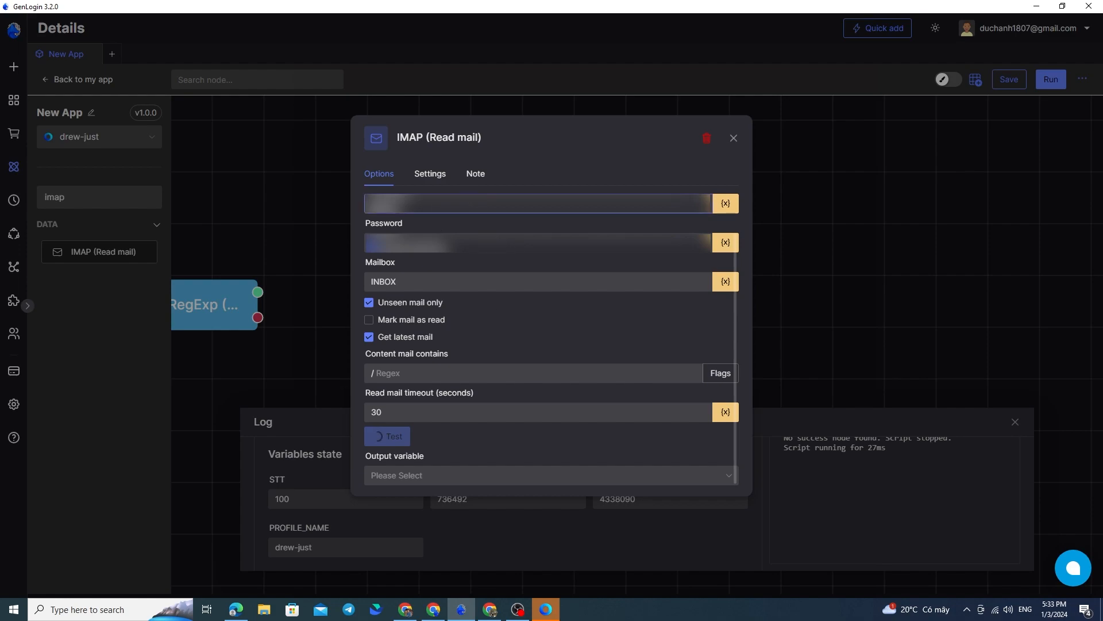
pyautogui.scroll(-1, 501, 316)
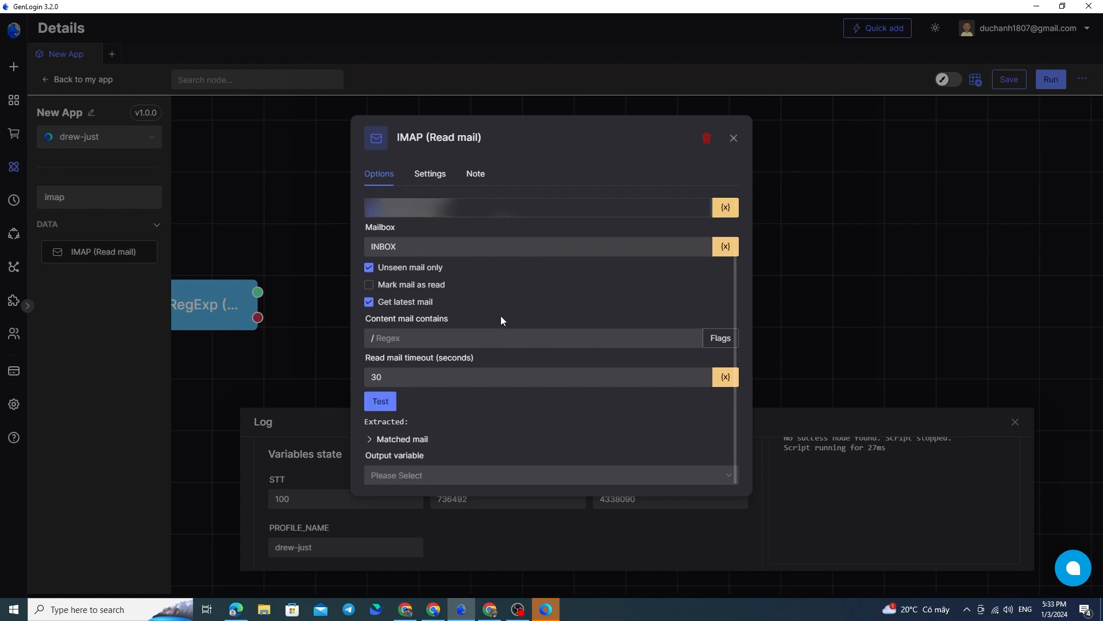
pyautogui.click(407, 440)
pyautogui.scroll(-4, 440, 424)
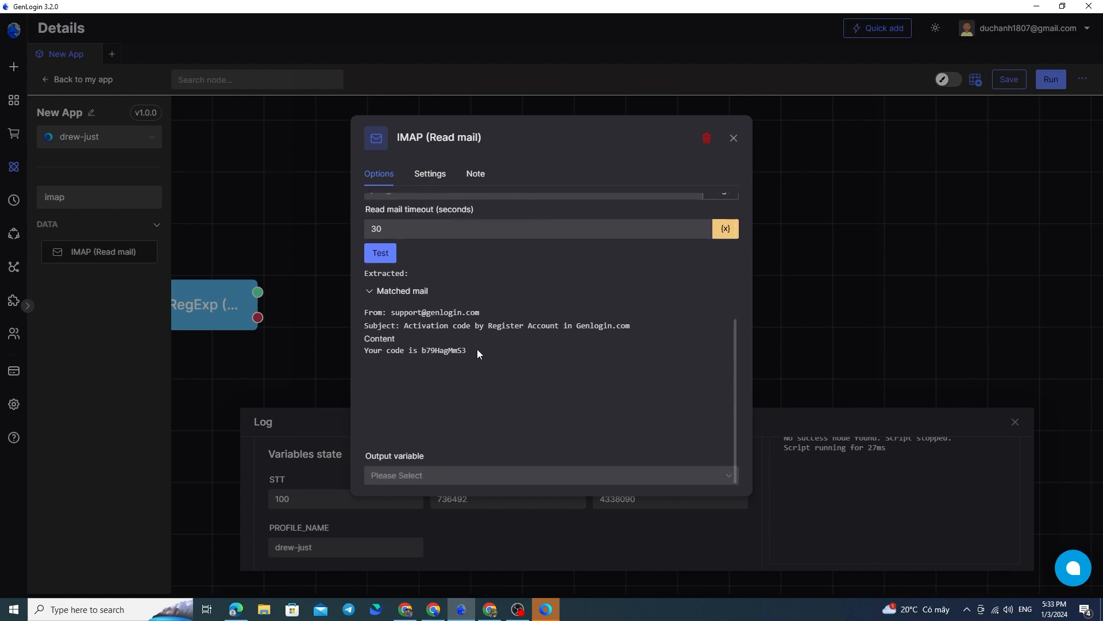
# Examine the code in the matched mail's content and the Content mail contains regex field
pyautogui.click(479, 357)
pyautogui.doubleClick(454, 352)
pyautogui.click(454, 353)
pyautogui.tripleClick(454, 352)
pyautogui.click(498, 375)
pyautogui.scroll(2, 497, 376)
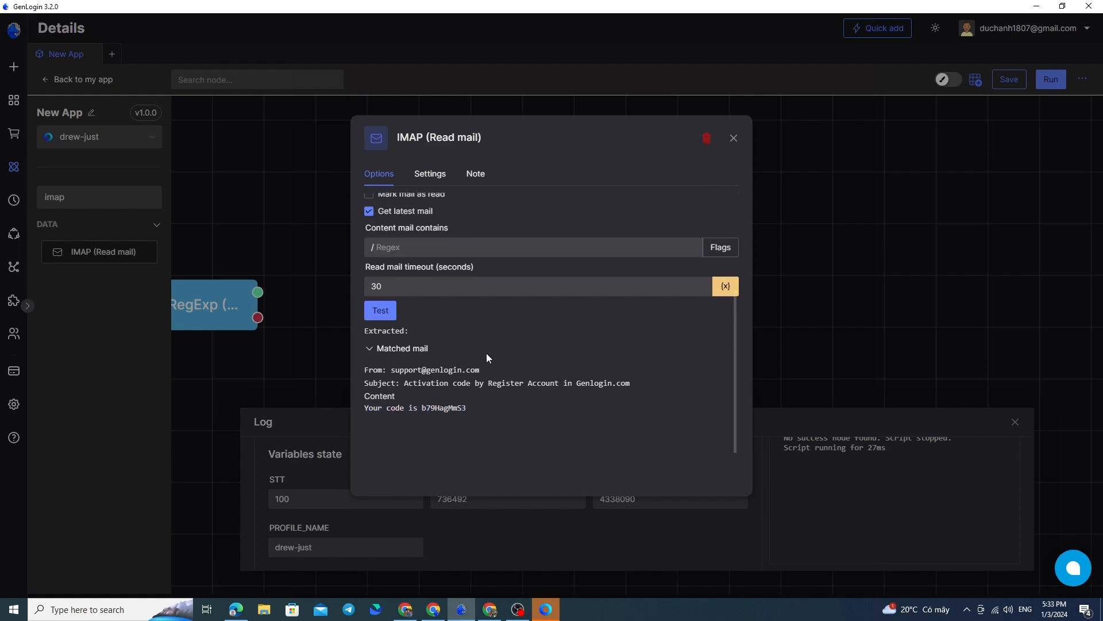
pyautogui.click(377, 246)
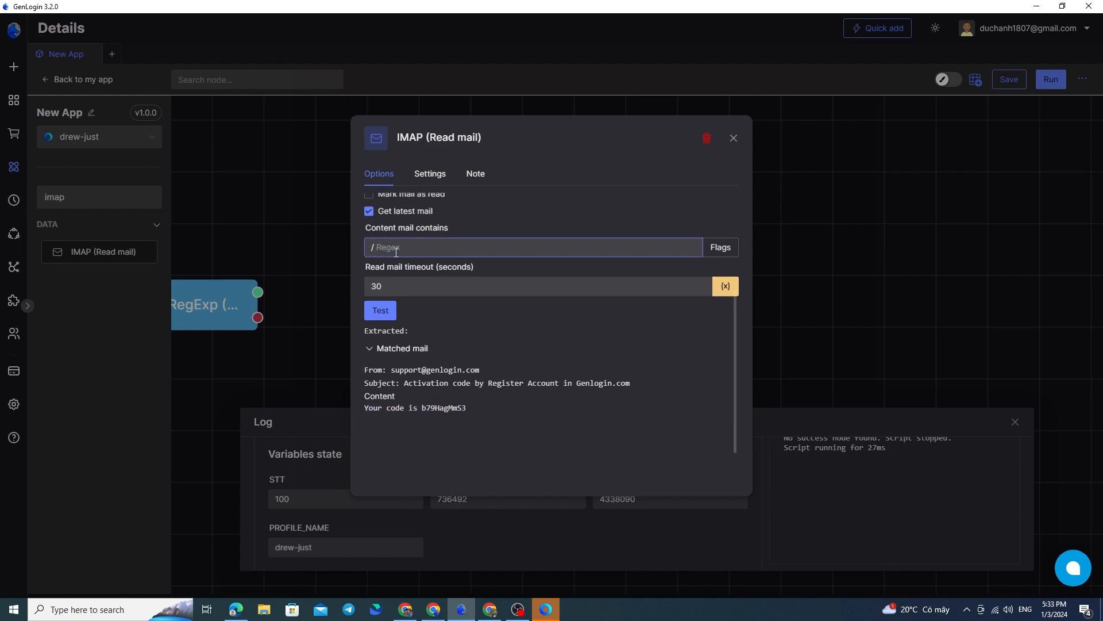
pyautogui.click(454, 397)
# Copy the matched mail's full text, including its activation code, and paste it in quotation marks into the ChatGPT message
pyautogui.moveTo(464, 409); pyautogui.dragTo(371, 370)
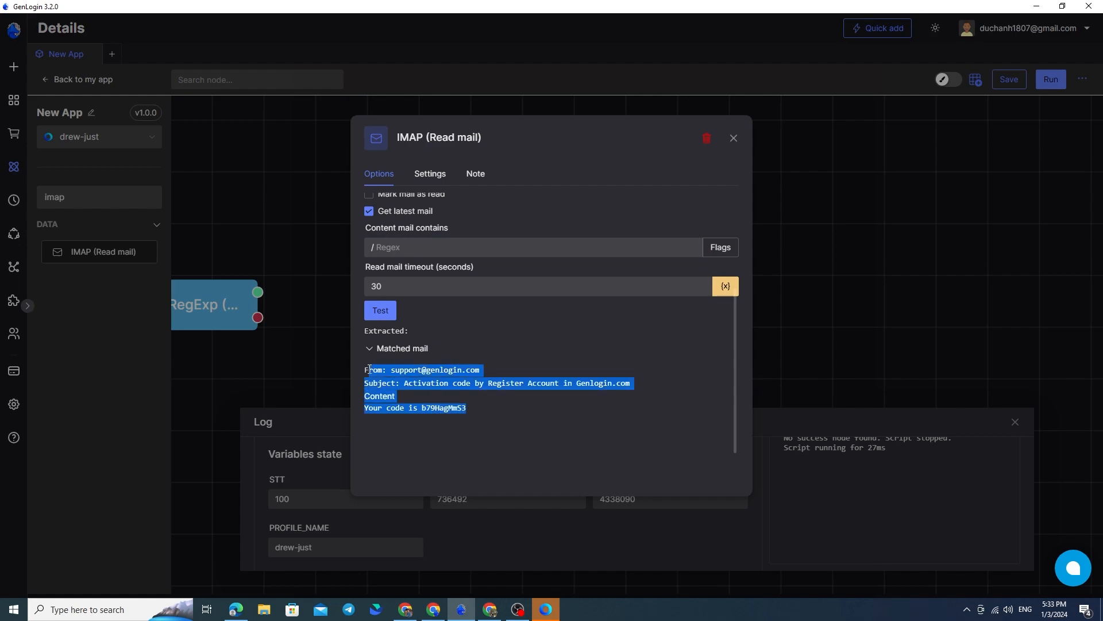
pyautogui.click(418, 368)
pyautogui.moveTo(452, 414); pyautogui.dragTo(457, 390)
pyautogui.click(434, 610)
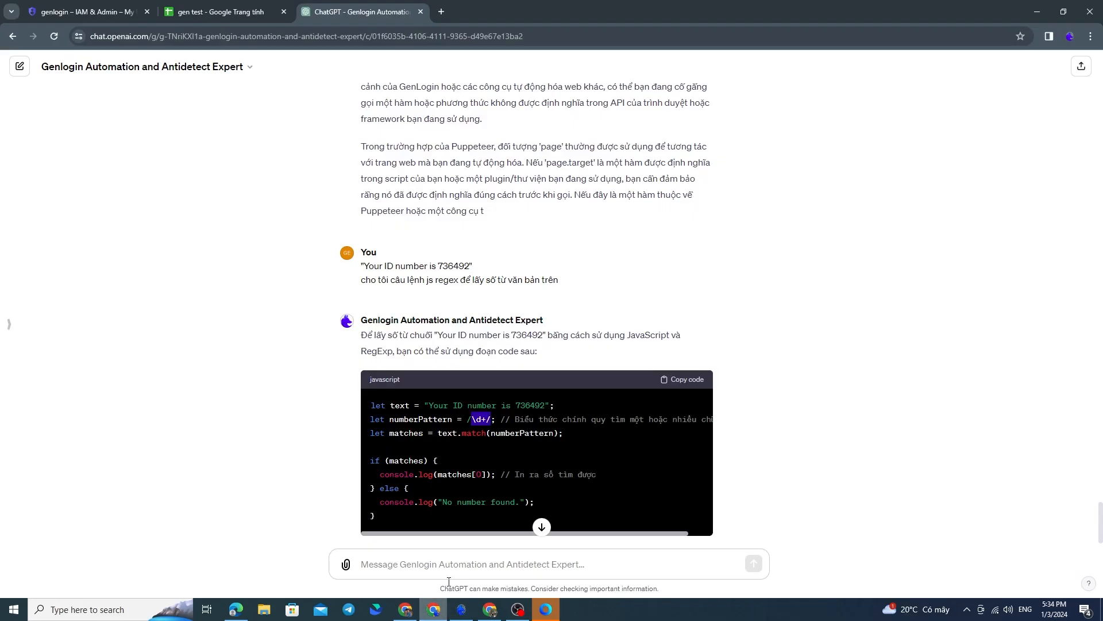
pyautogui.hotkey('ctrl', 'v')
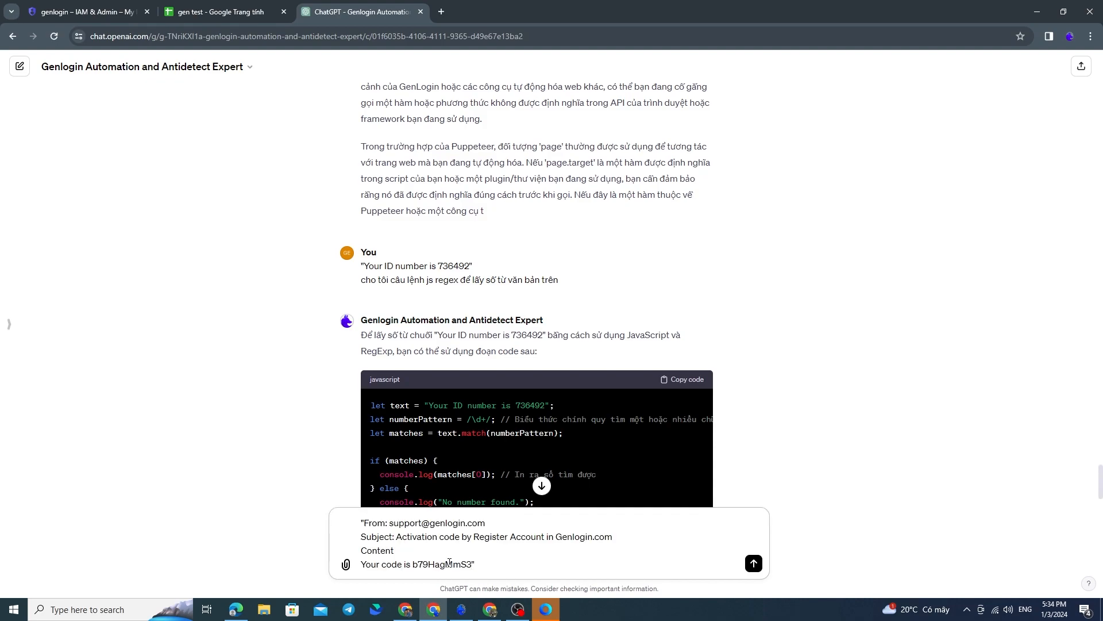
pyautogui.hotkey('shift', 'Return')
# Add "Cho tôi đoạn regex lấy code", the activation code and "trong văn bản trên" below the quoted mail, and send the message
pyautogui.doubleClick(447, 550)
pyautogui.hotkey('ctrl', 'c')
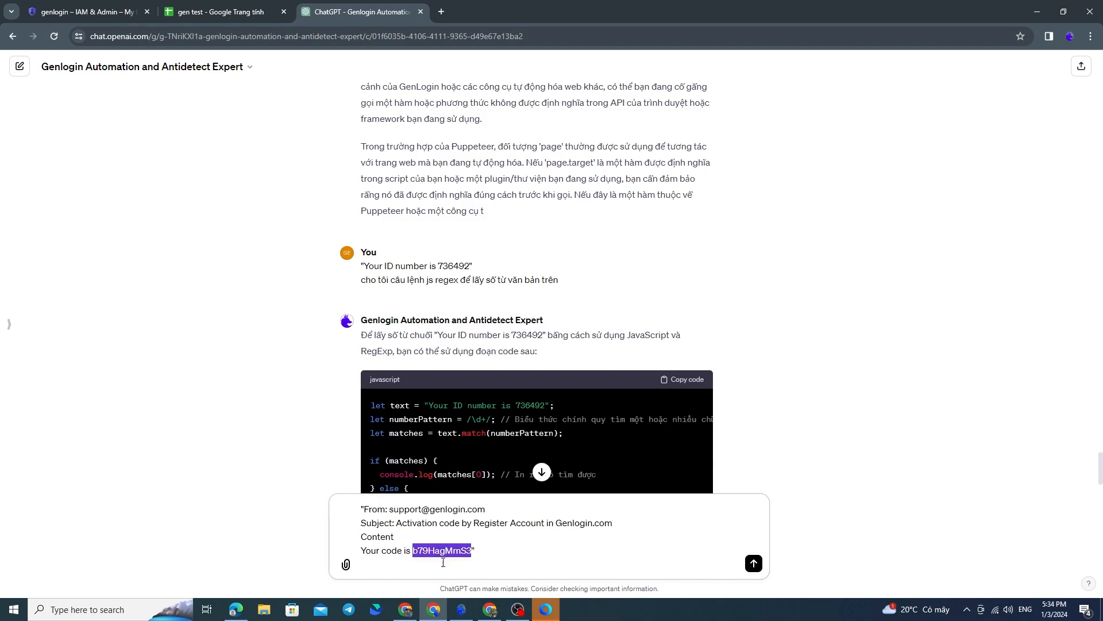
pyautogui.click(433, 566)
pyautogui.write('Cho tôi')
pyautogui.write(' doanc')
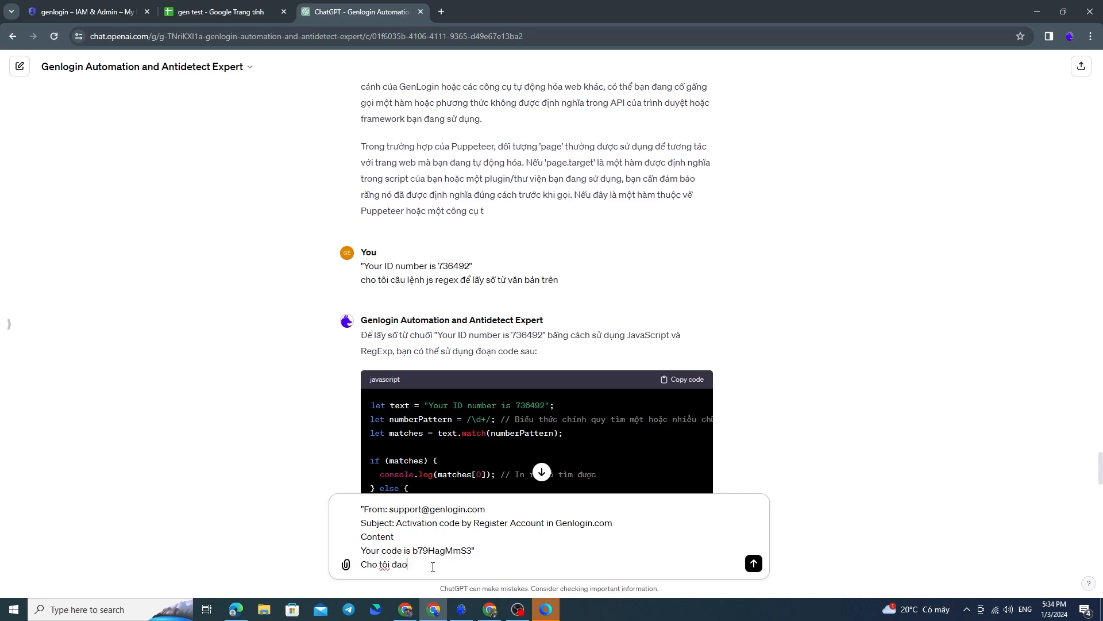
pyautogui.press('BackSpace')
pyautogui.press('BackSpace')
pyautogui.press('BackSpace')
pyautogui.press('BackSpace')
pyautogui.press('BackSpace')
pyautogui.write('doan js')
pyautogui.press('BackSpace')
pyautogui.press('BackSpace')
pyautogui.write('regex lấy')
pyautogui.write(' v')
pyautogui.press('BackSpace')
pyautogui.write('code')
pyautogui.hotkey('ctrl', 'v')
pyautogui.write('trong va')
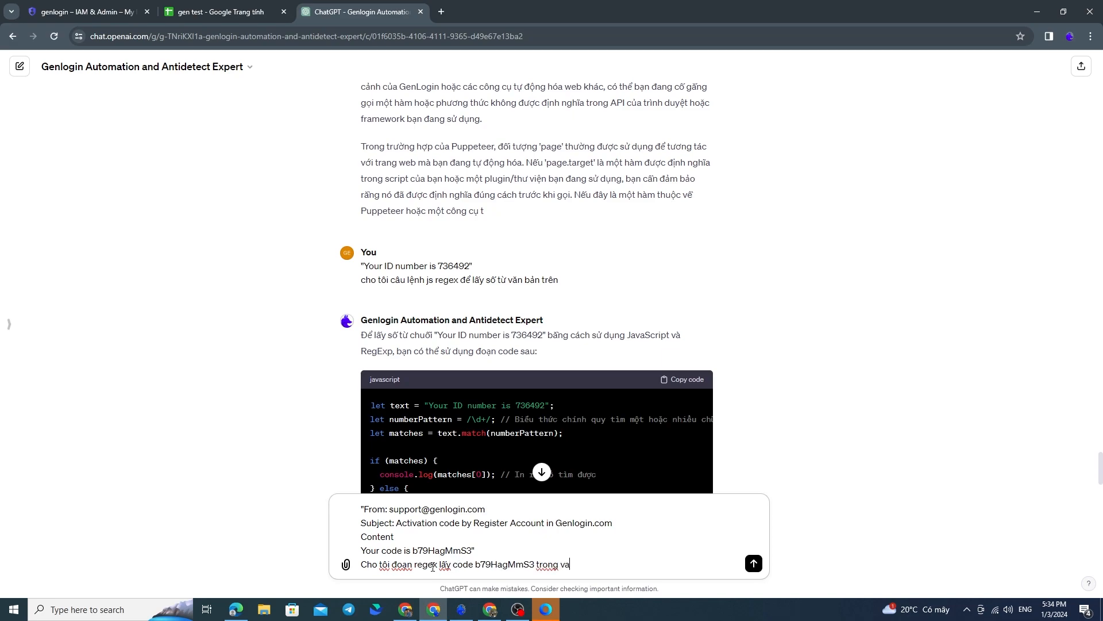
pyautogui.write('n bản trên')
pyautogui.click(754, 564)
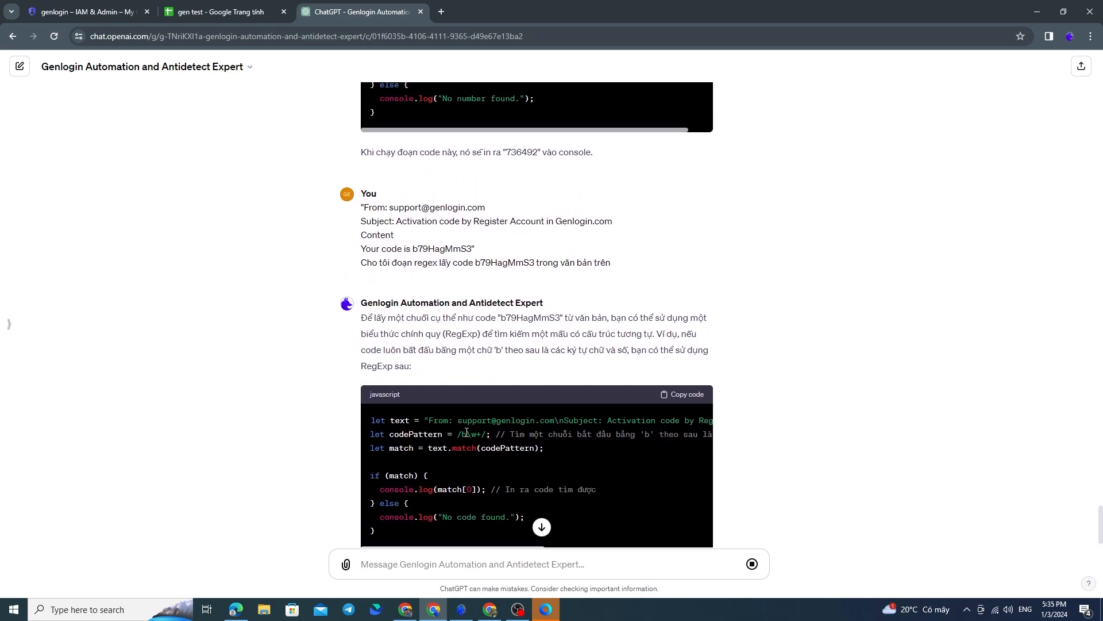
# Copy the regex b\w+ from ChatGPT's answer into the IMAP node's Content mail contains field in GenLogin
pyautogui.moveTo(462, 434); pyautogui.dragTo(482, 437)
pyautogui.hotkey('ctrl', 'c')
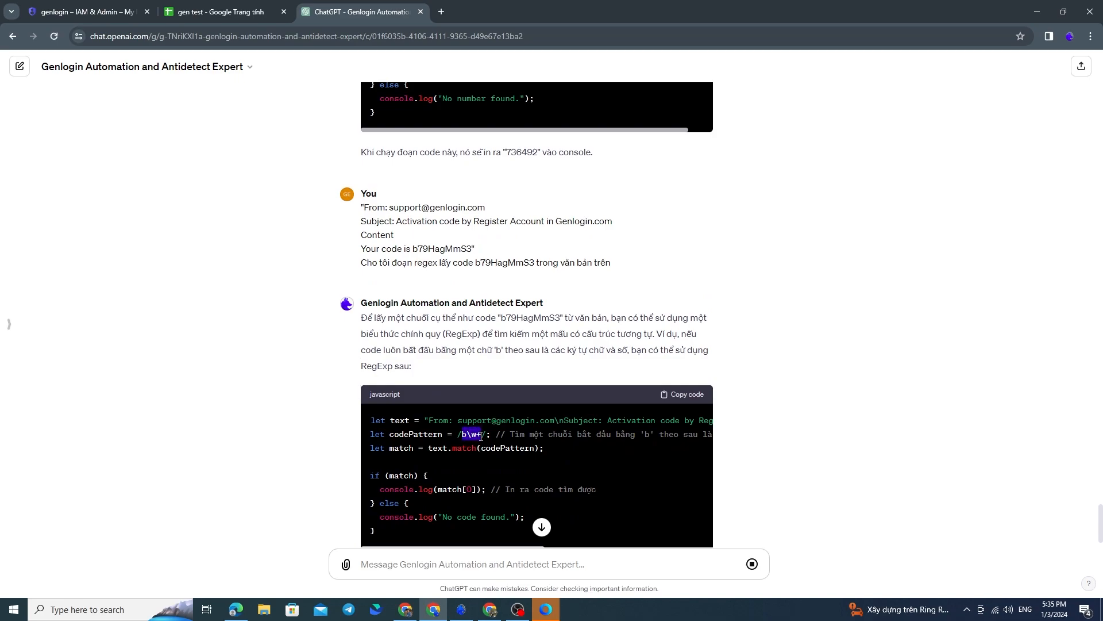
pyautogui.click(473, 612)
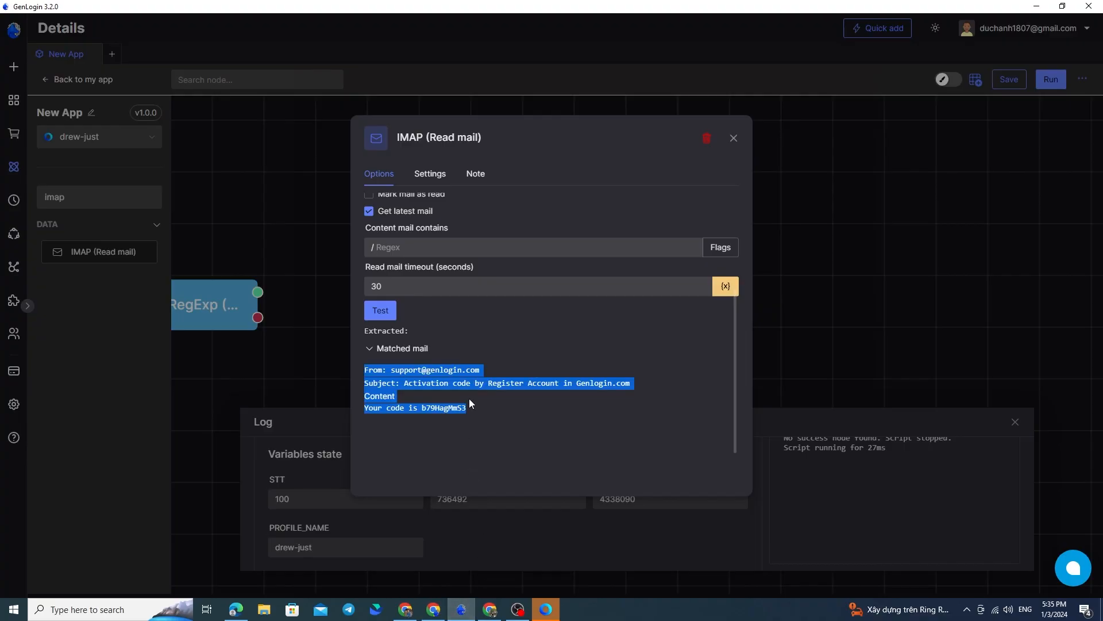
pyautogui.click(426, 255)
pyautogui.hotkey('ctrl', 'v')
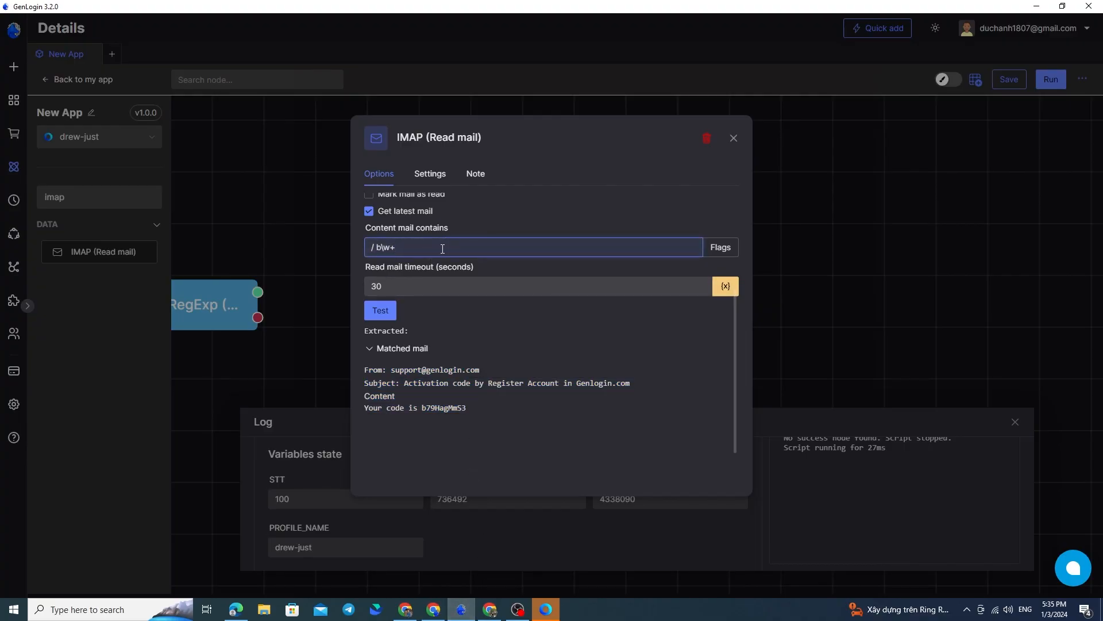
# Test the IMAP node with the content regex and examine the extracted code
pyautogui.click(393, 316)
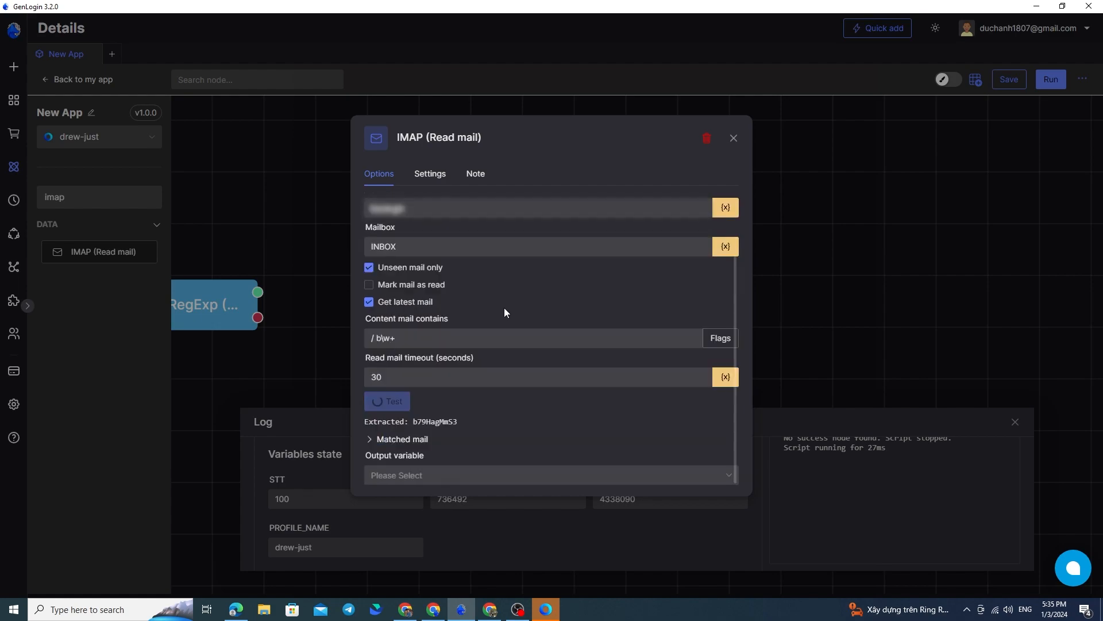
pyautogui.moveTo(410, 422)
pyautogui.mouseDown()
pyautogui.moveTo(473, 425)
pyautogui.moveTo(413, 422)
pyautogui.mouseUp()
pyautogui.click(440, 422)
pyautogui.click(453, 422)
pyautogui.click(462, 404)
pyautogui.click(443, 421)
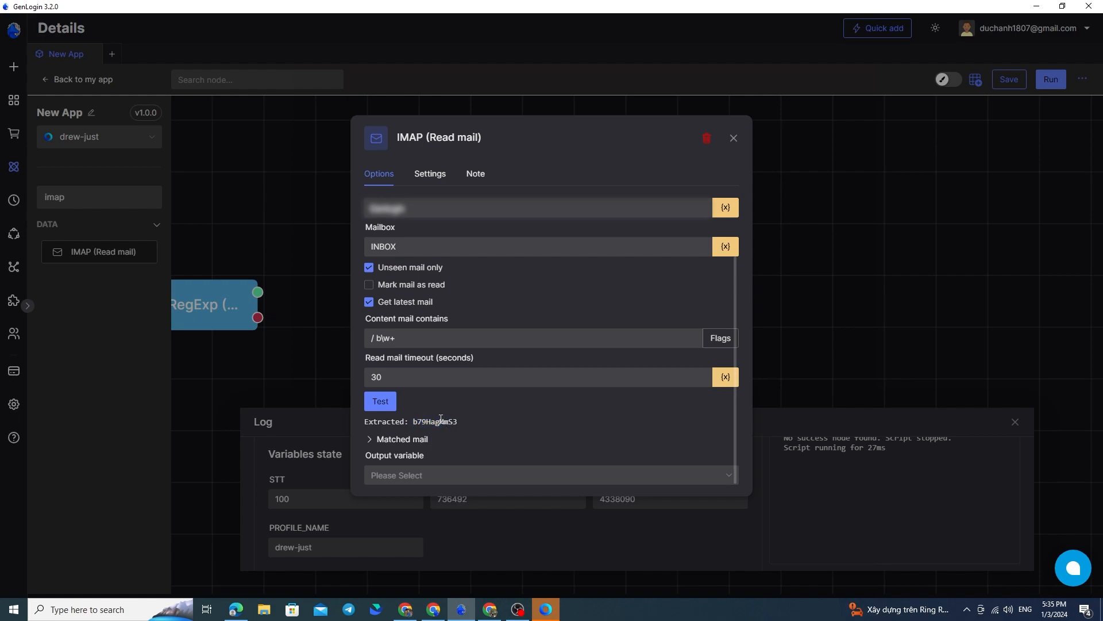
# Set the IMAP node's output variable to a new variable named code and close the node settings
pyautogui.click(440, 481)
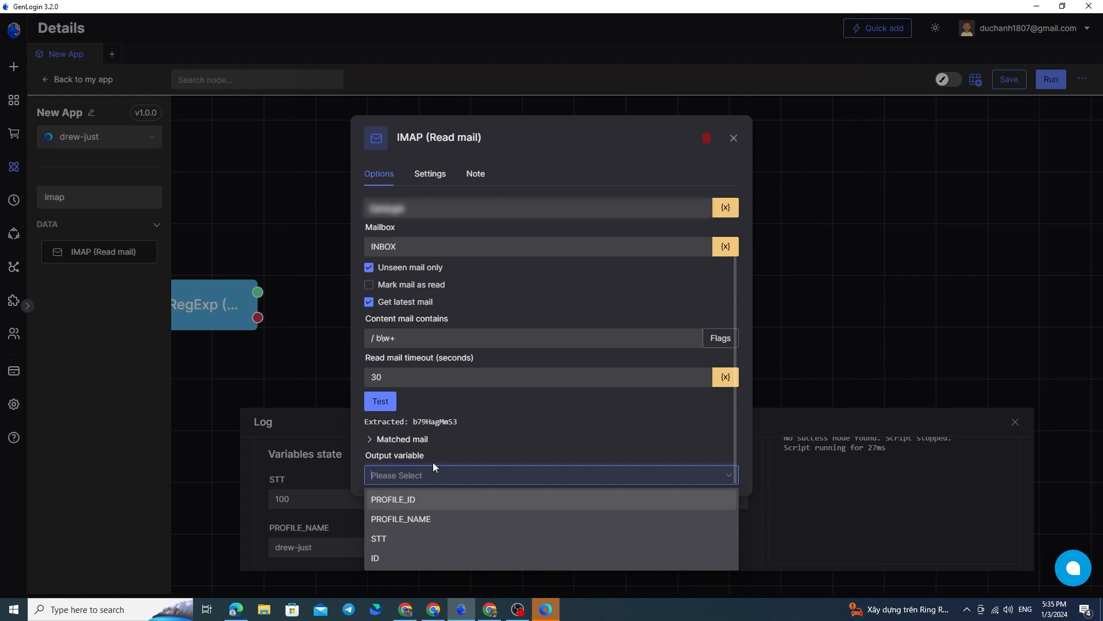
pyautogui.write('code')
pyautogui.click(550, 503)
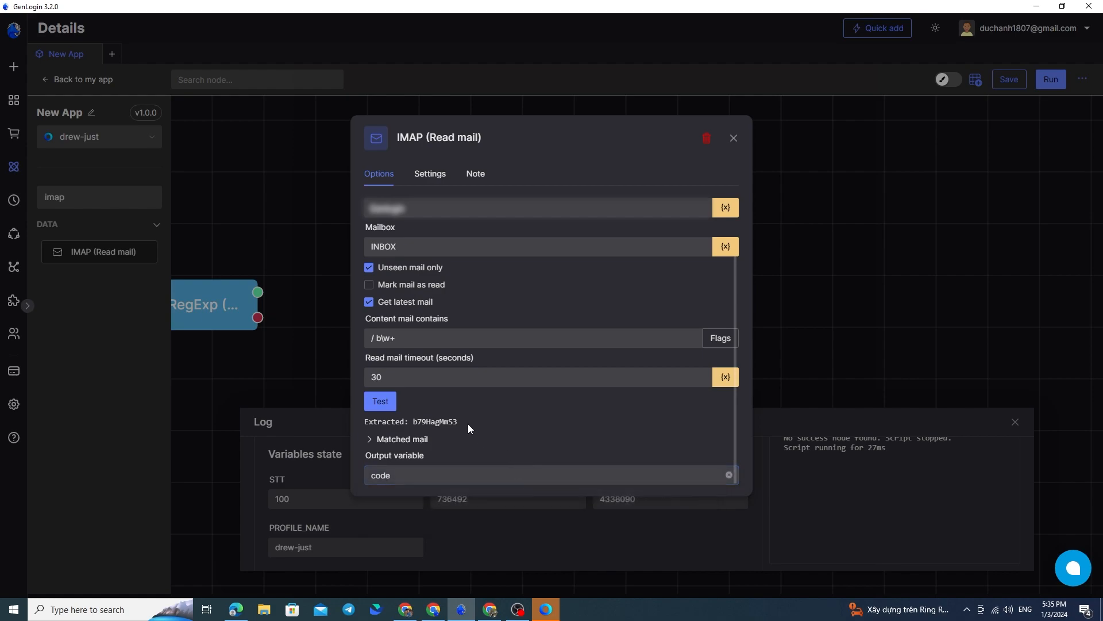
pyautogui.click(733, 140)
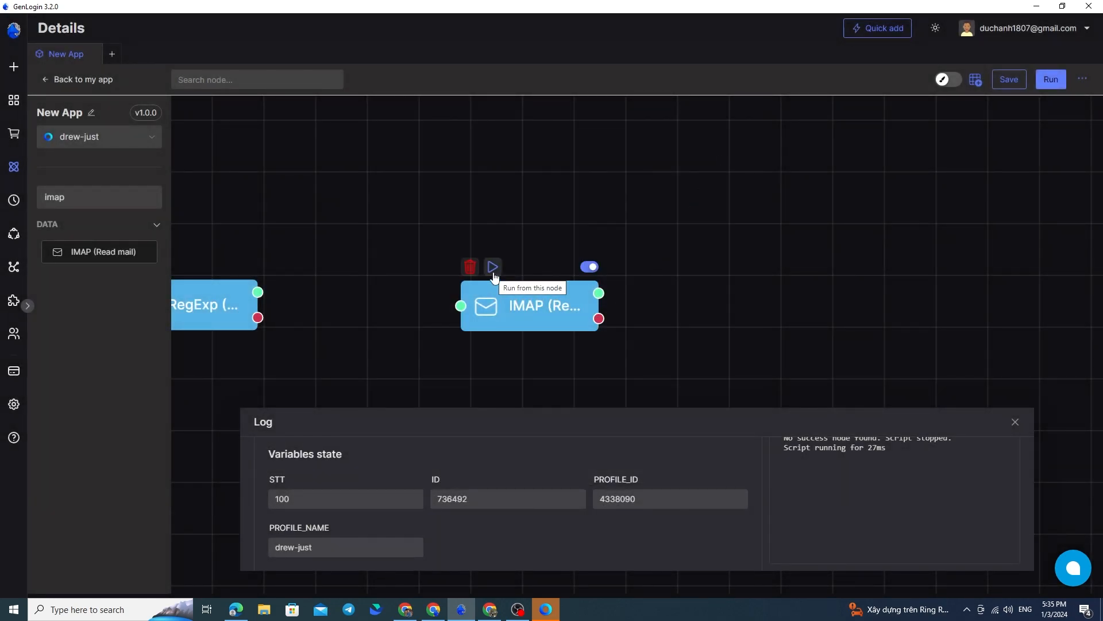
# Run the script from the IMAP node and examine the code variable's value in the log
pyautogui.click(493, 275)
pyautogui.moveTo(567, 323); pyautogui.dragTo(577, 306)
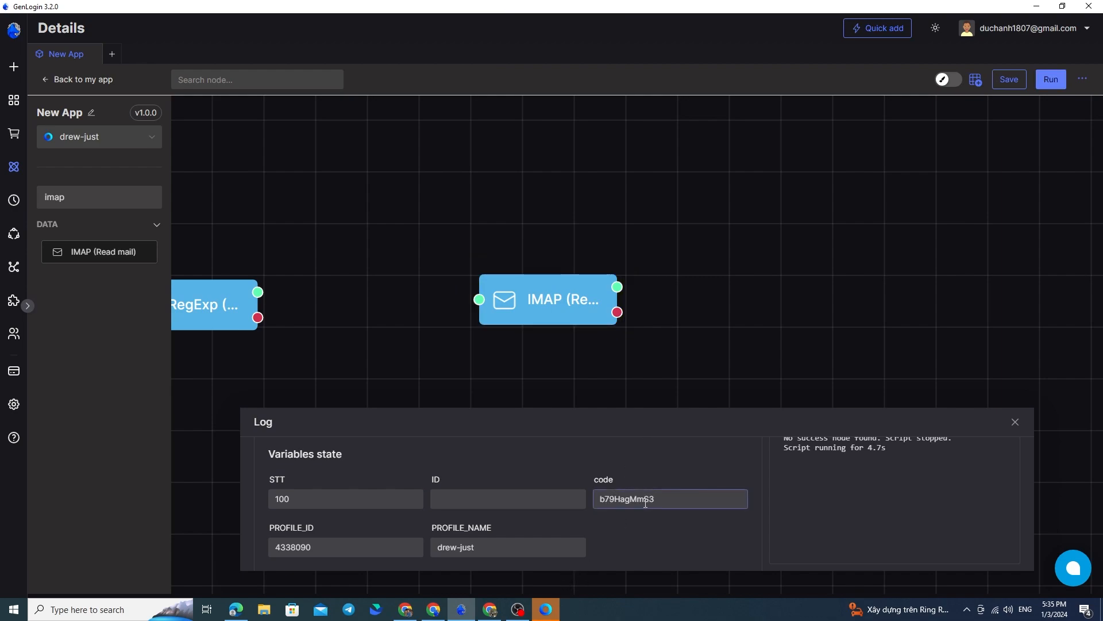
pyautogui.moveTo(656, 499); pyautogui.dragTo(596, 499)
pyautogui.click(662, 499)
pyautogui.moveTo(662, 499); pyautogui.dragTo(591, 499)
pyautogui.doubleClick(686, 498)
pyautogui.doubleClick(670, 499)
pyautogui.click(627, 498)
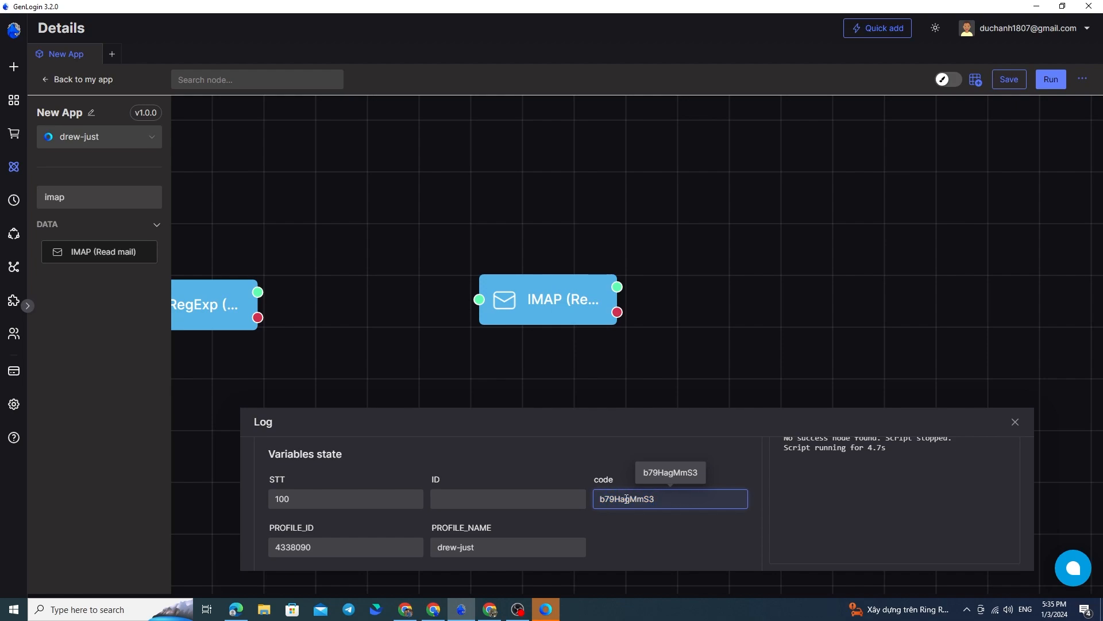
pyautogui.doubleClick(632, 498)
pyautogui.click(695, 498)
pyautogui.doubleClick(633, 499)
pyautogui.click(630, 499)
# Reopen the IMAP node's settings and compare its content regex with the explanation in ChatGPT's answer
pyautogui.doubleClick(553, 297)
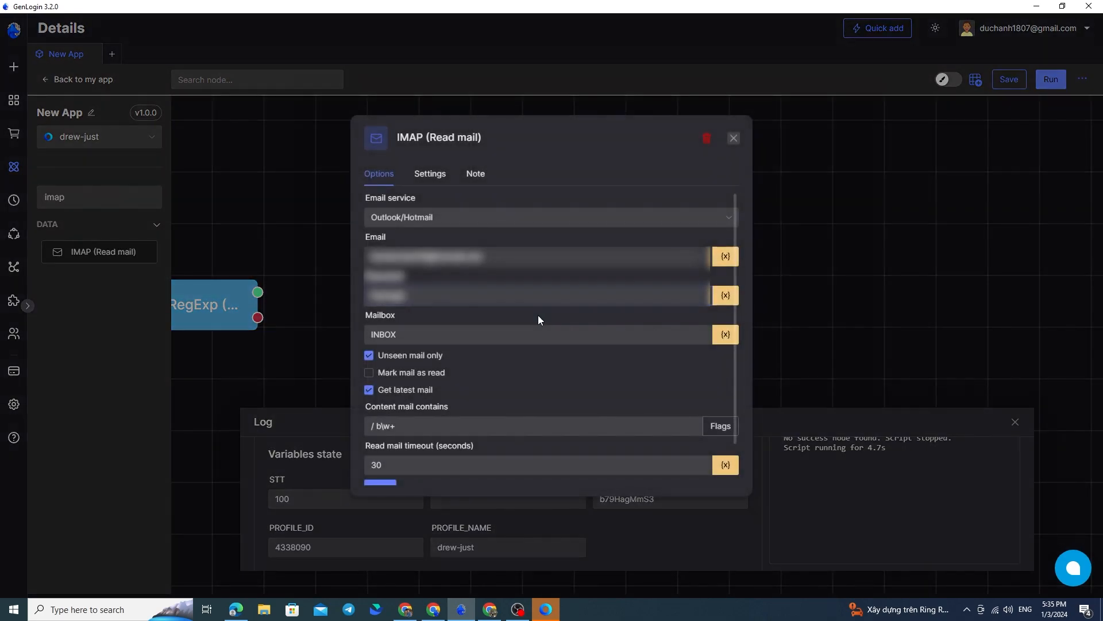
pyautogui.click(433, 609)
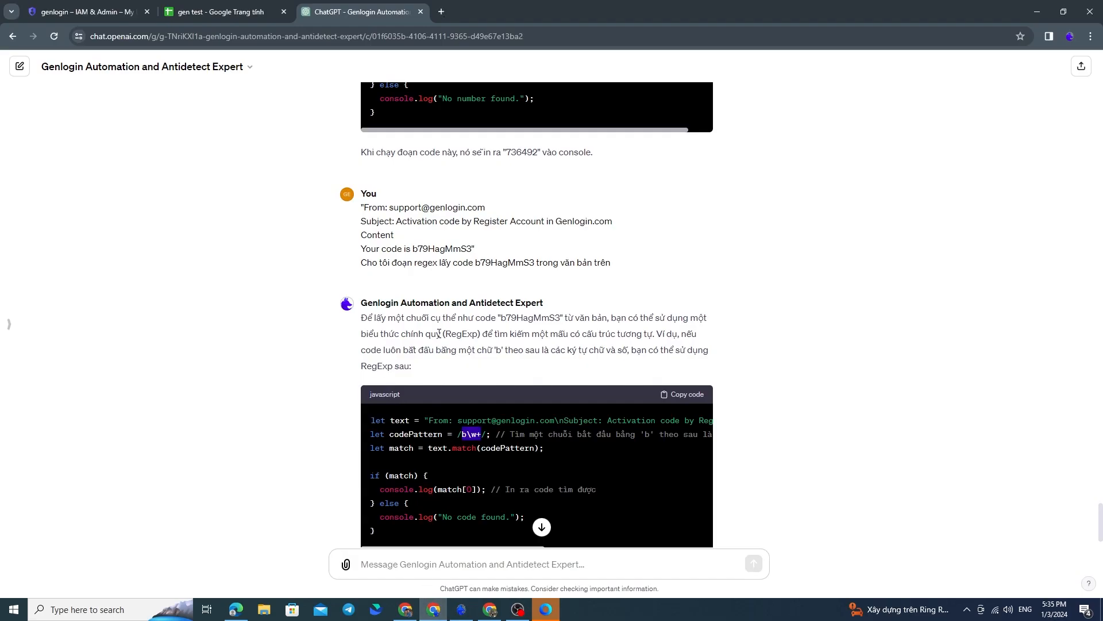
pyautogui.scroll(-1, 514, 278)
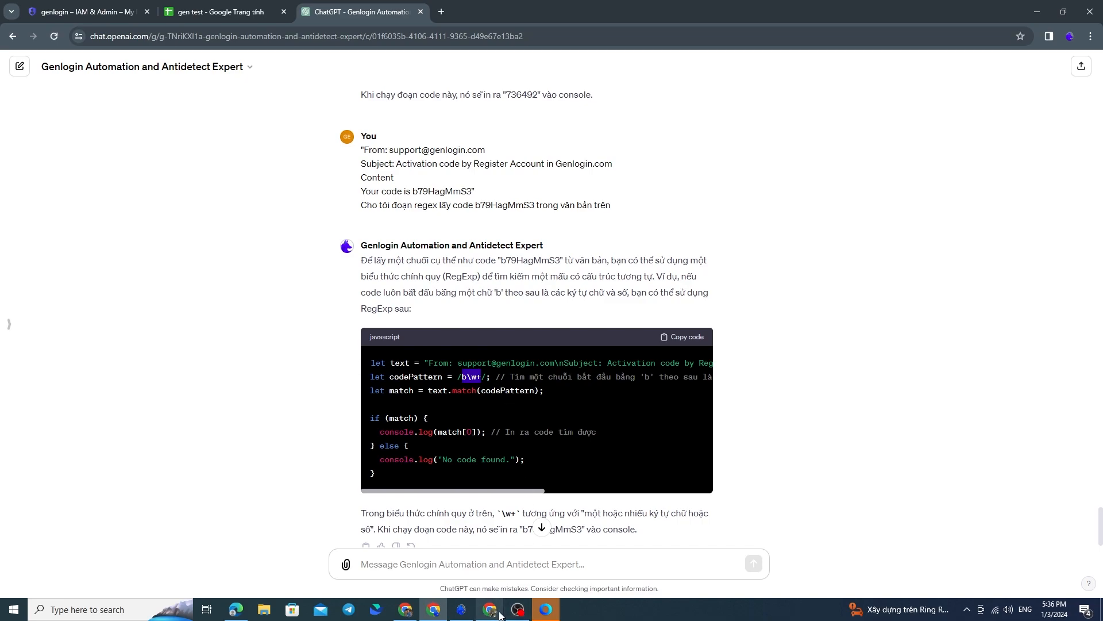
pyautogui.click(467, 612)
pyautogui.scroll(-2, 497, 378)
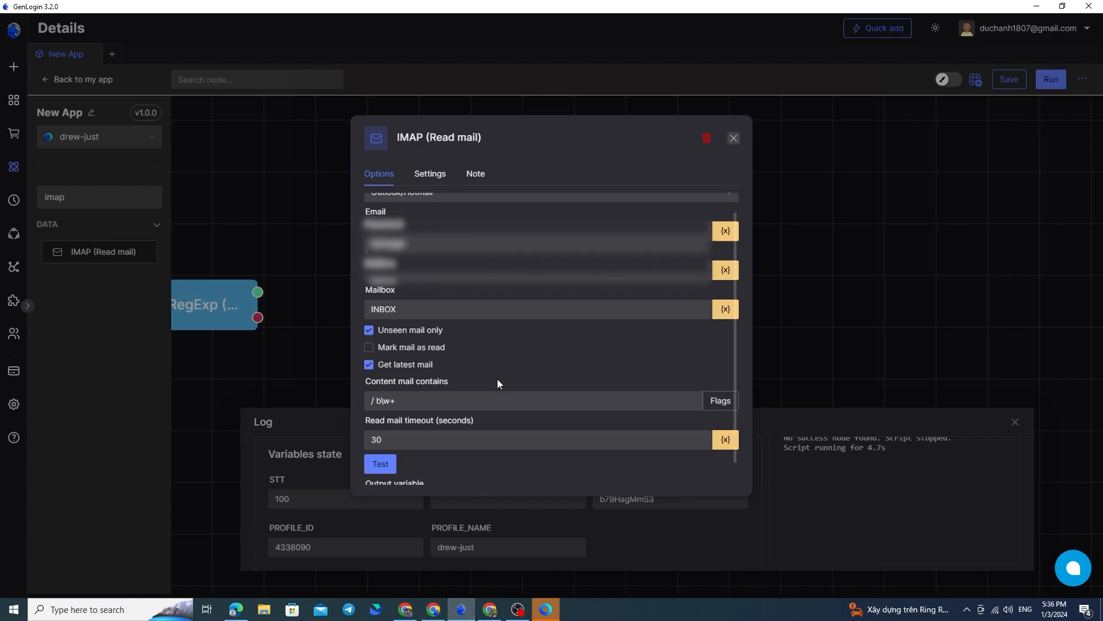